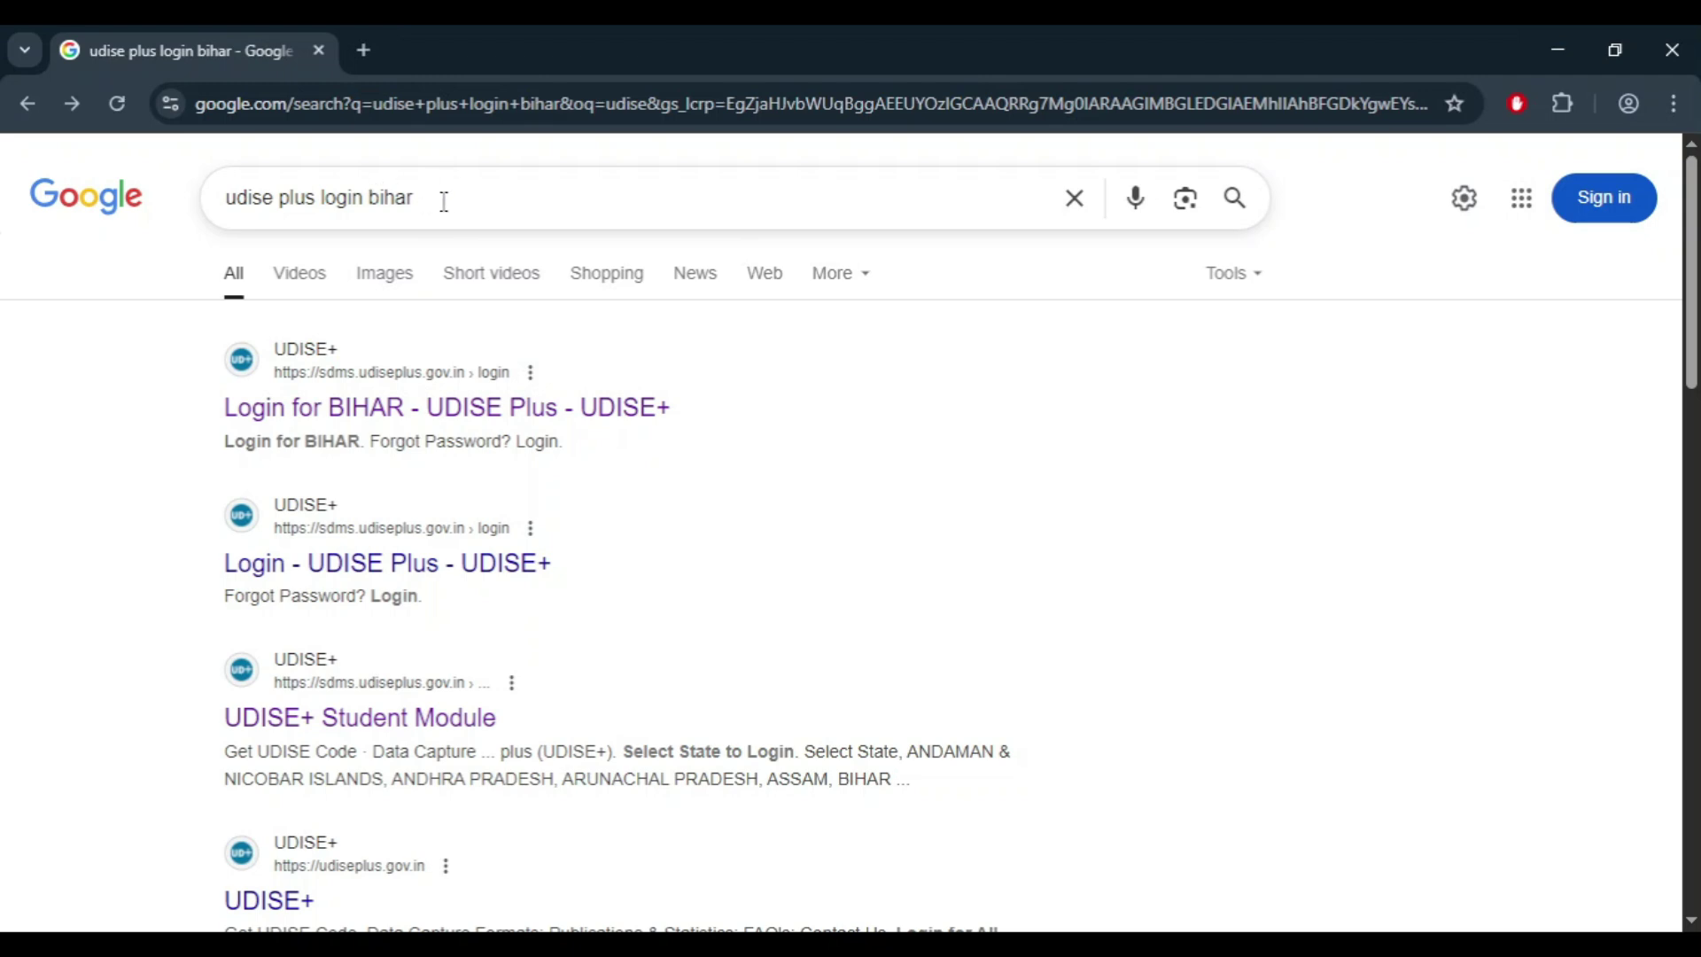
Step: Open the UDISE Plus login page for Bihar, enter the captcha code and log in with the filled-in credentials
click(388, 407)
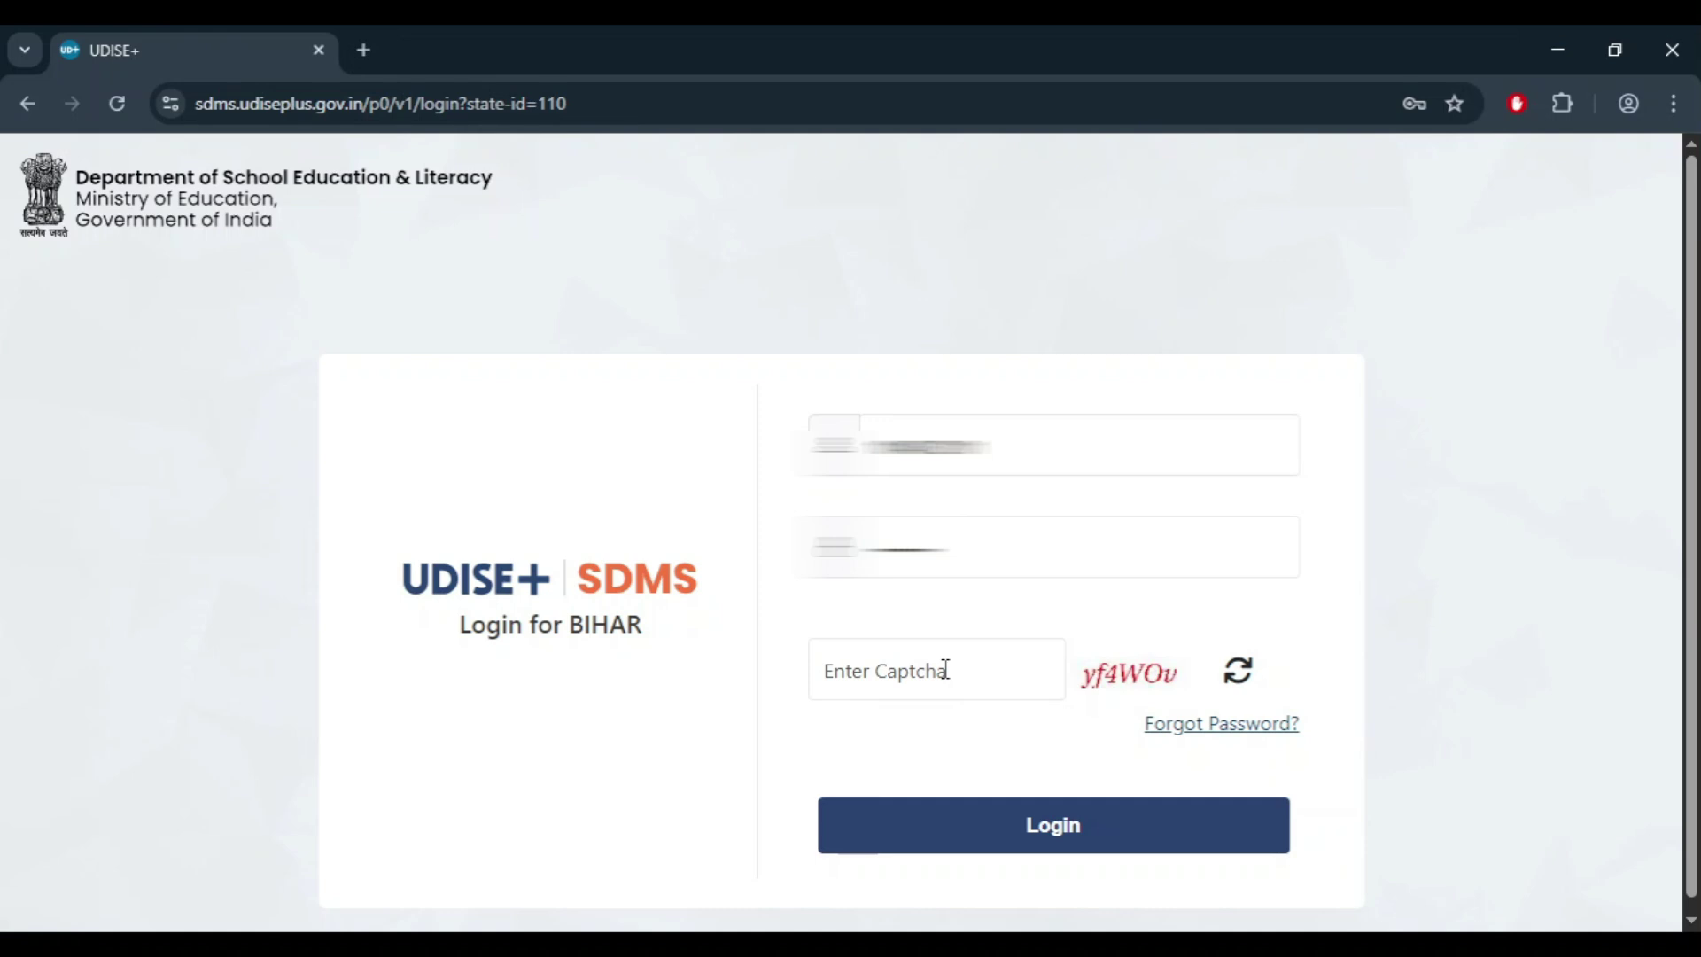
click(946, 668)
text(yf4WOv)
key(Return)
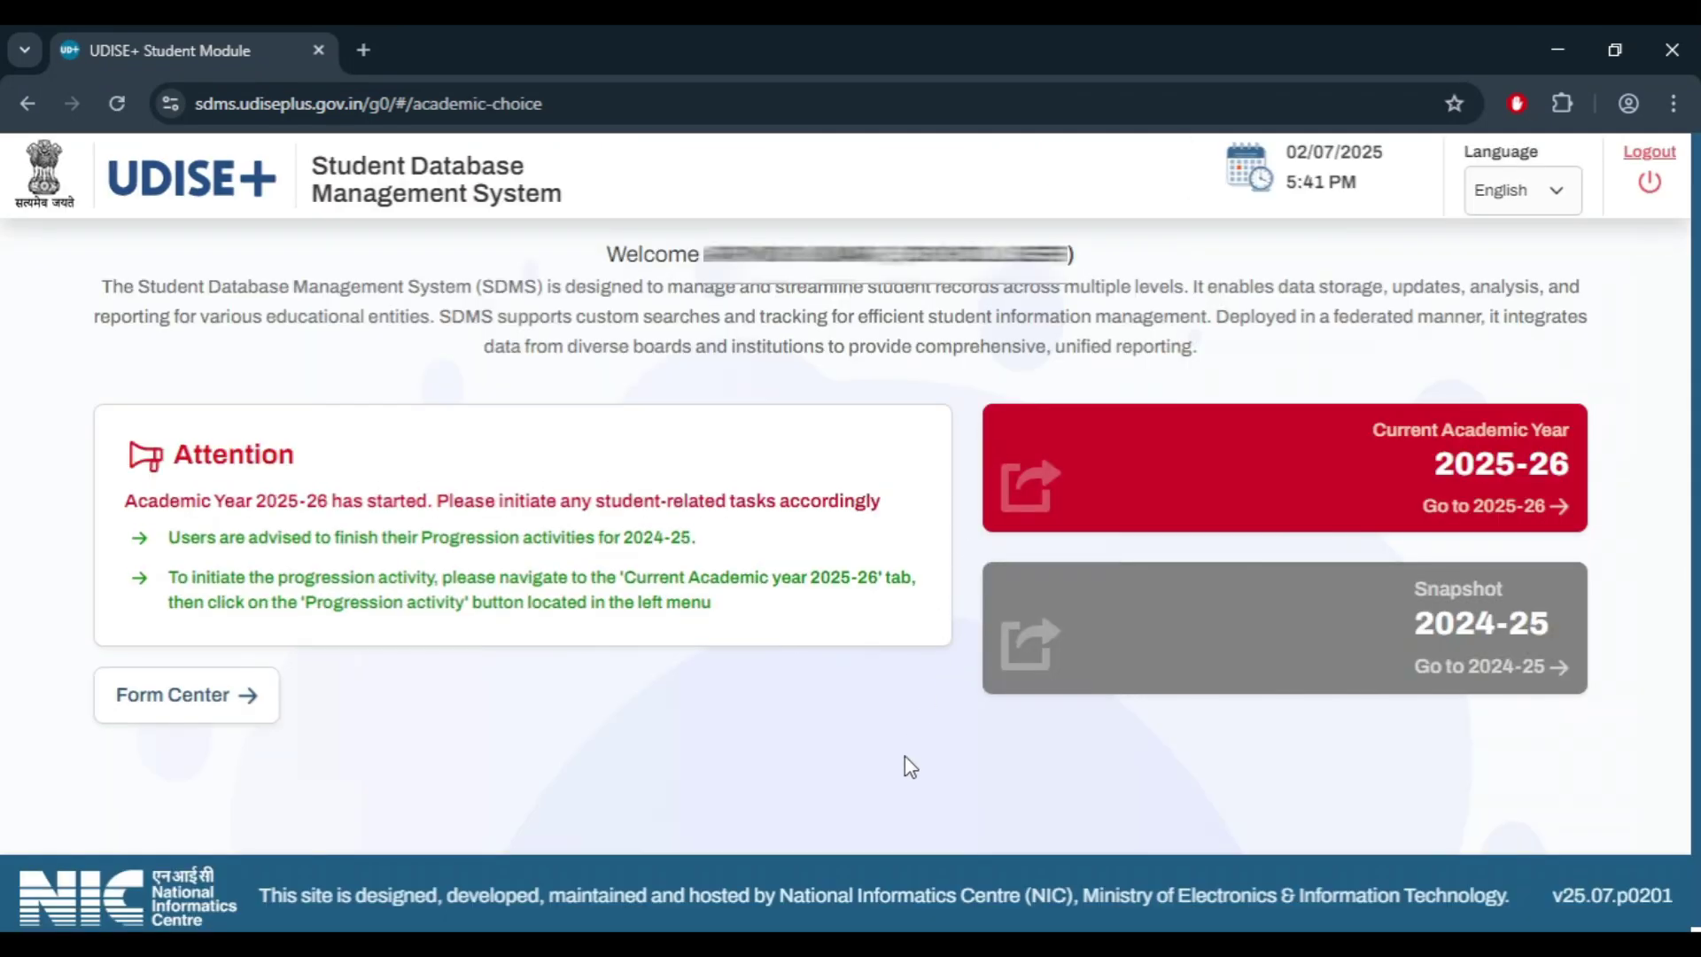
Step: Enter the current academic year 2025-26, dismiss the school information, and open the Progression Module under Progression Activity
click(1149, 475)
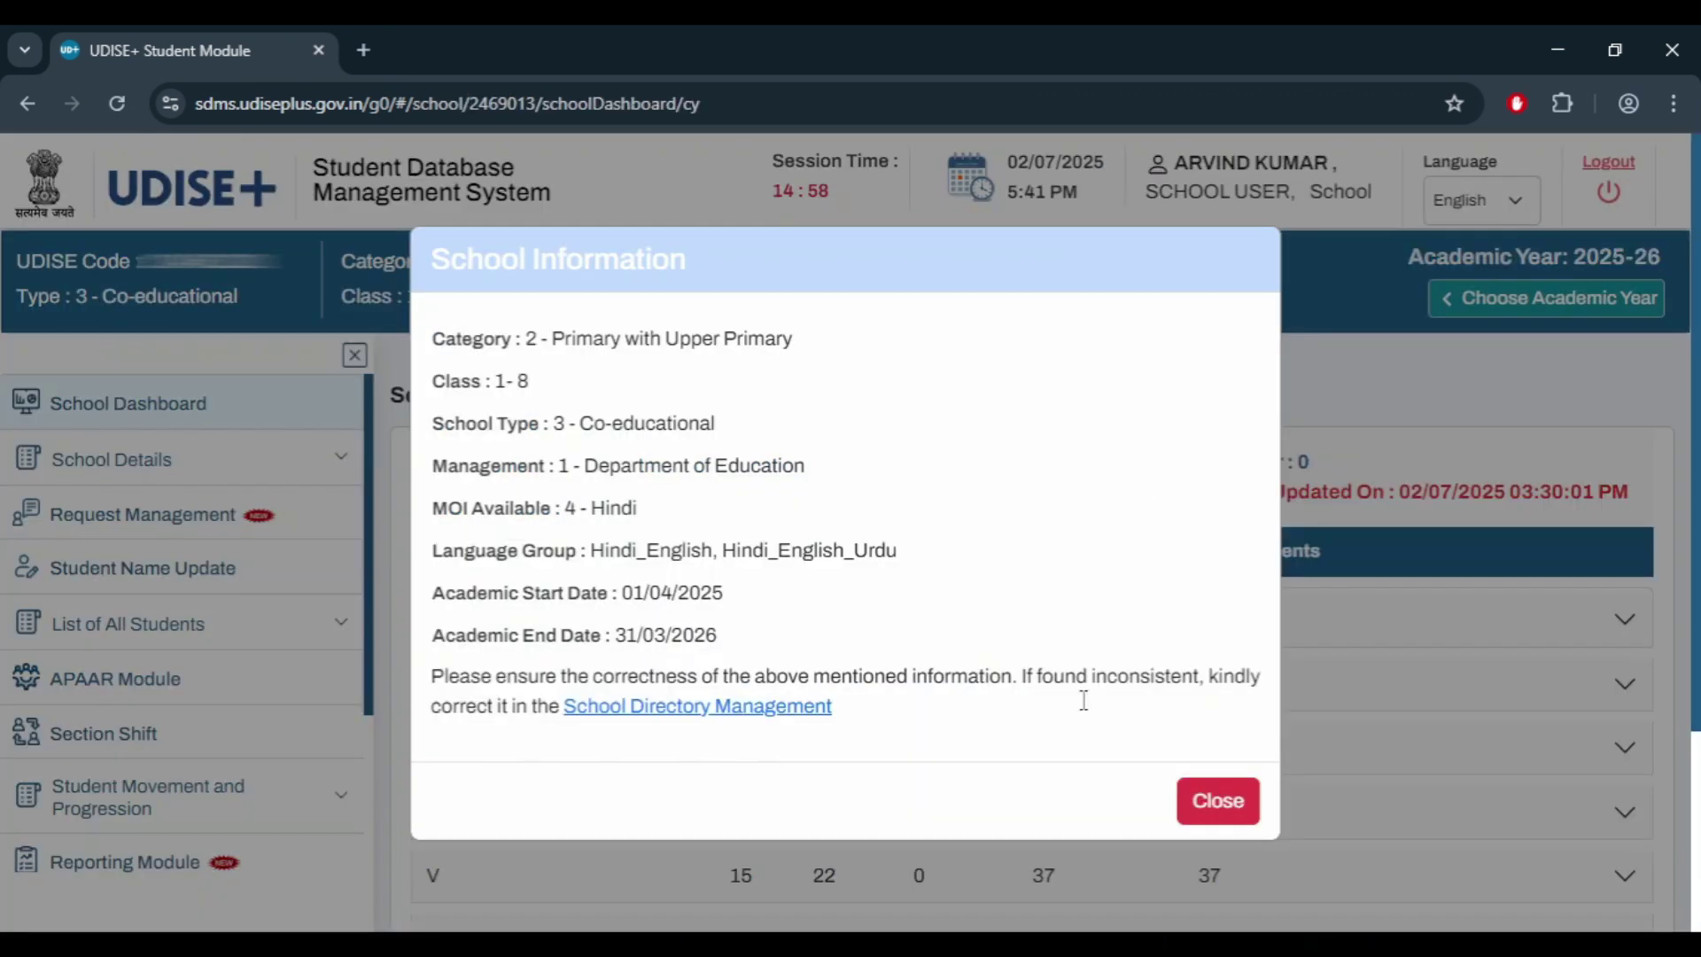
click(1198, 807)
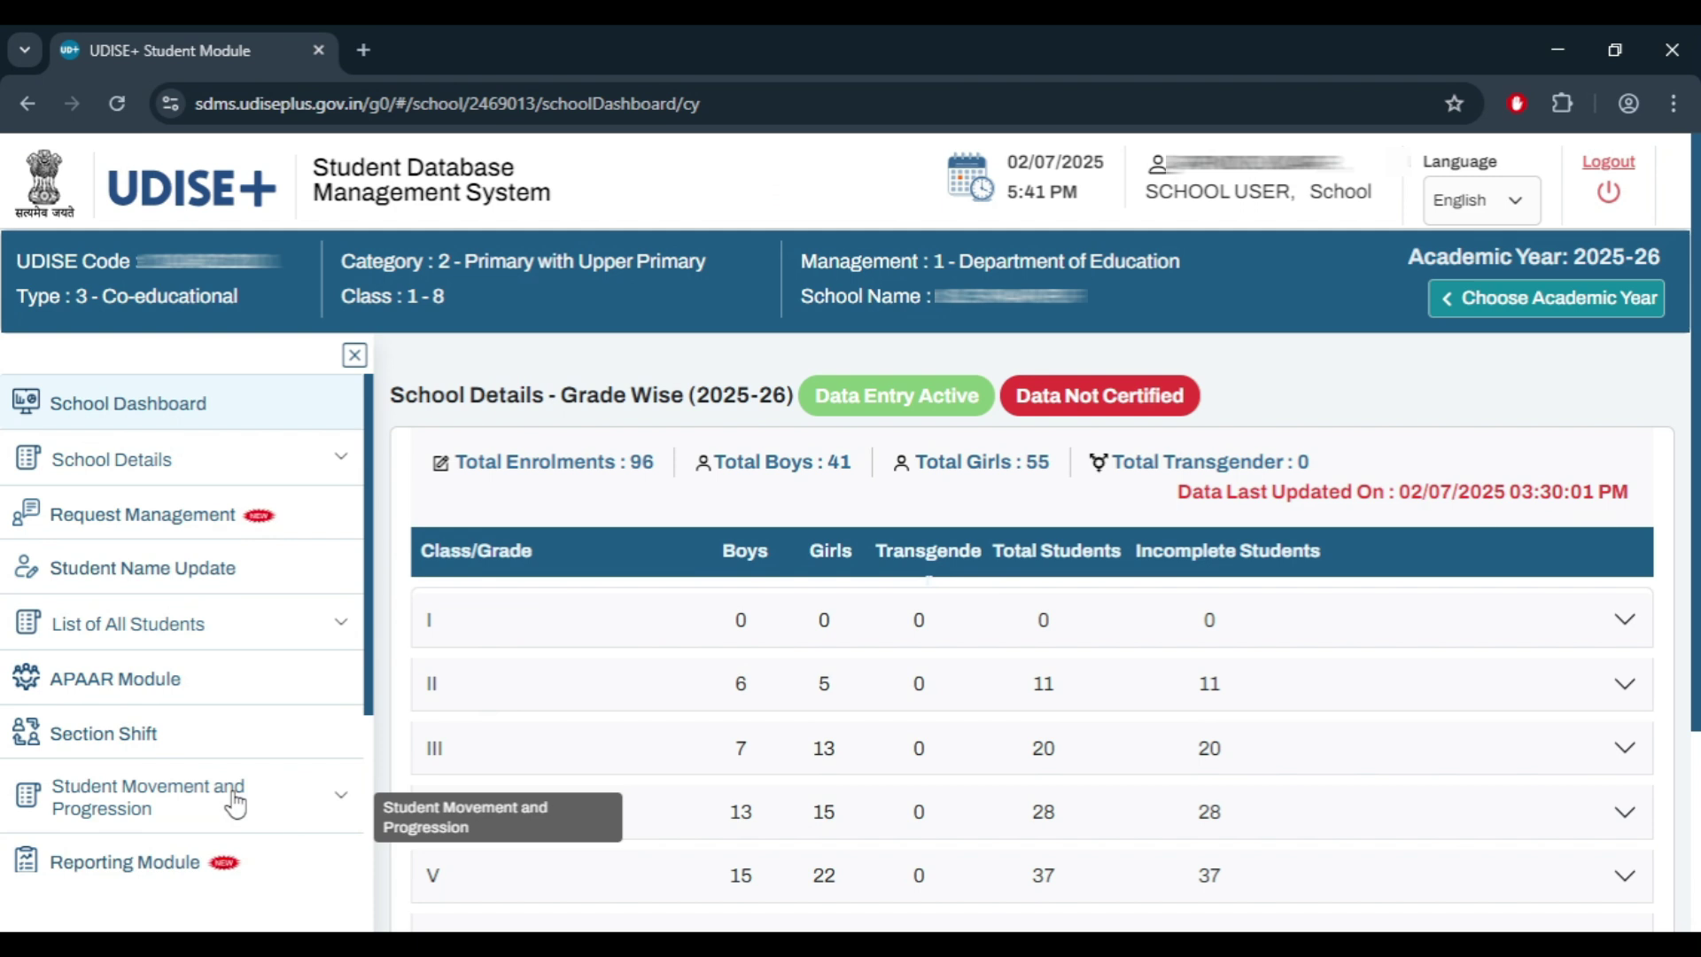
click(279, 805)
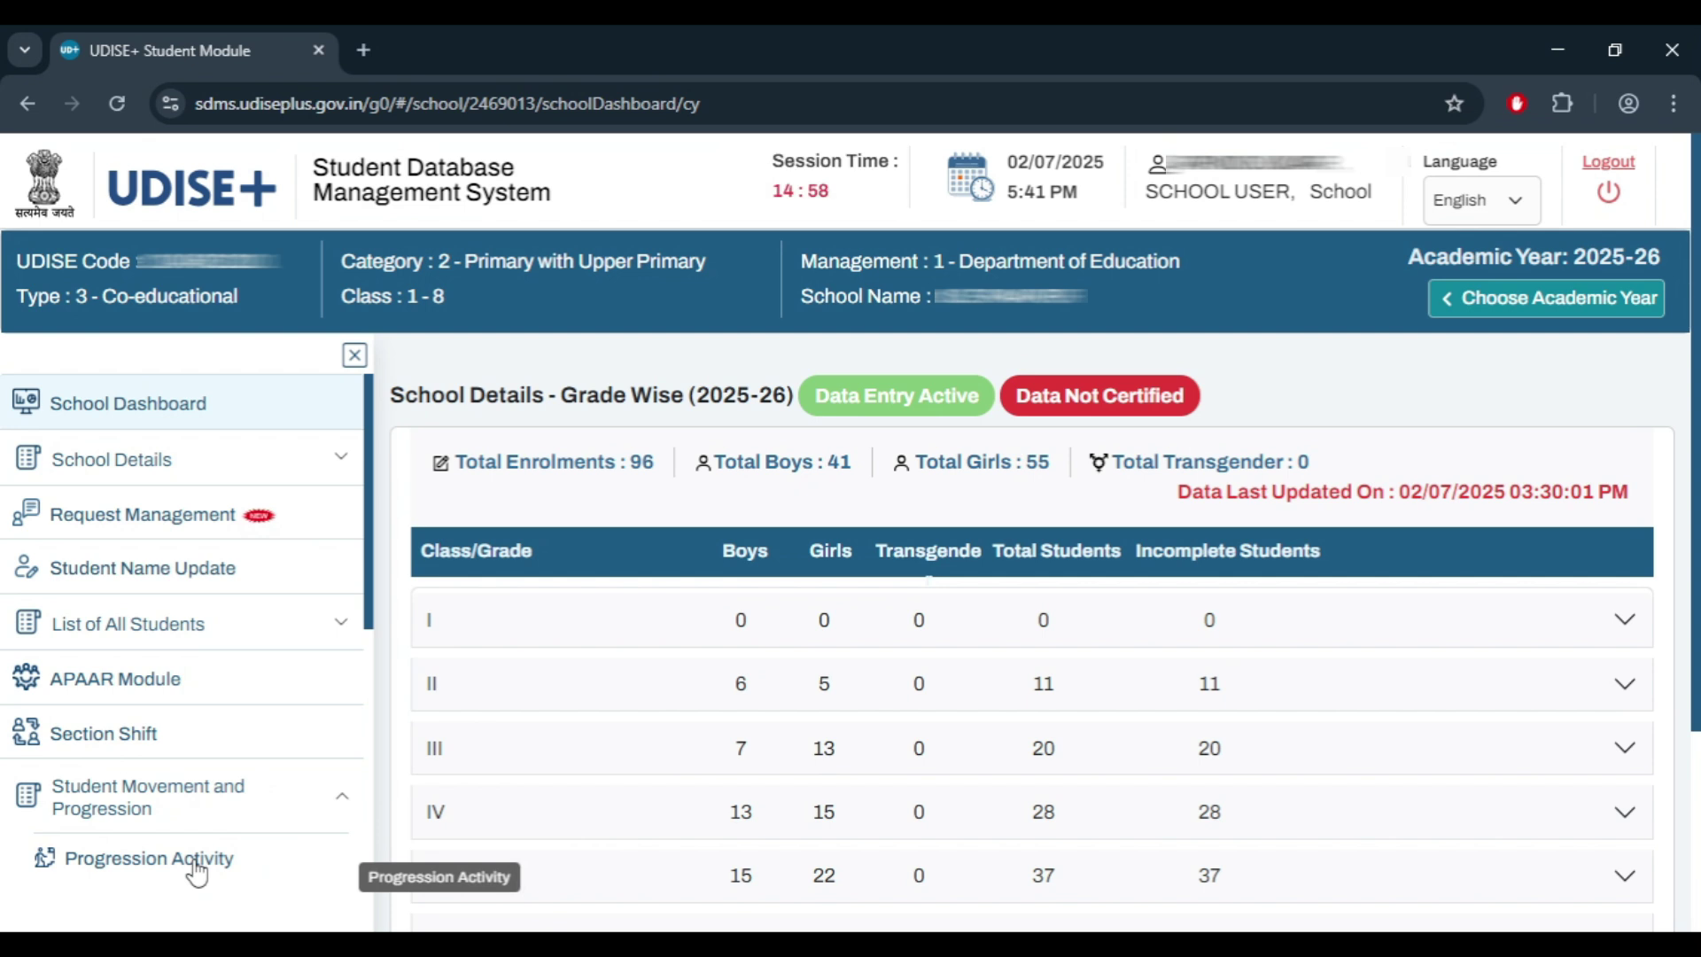
click(197, 872)
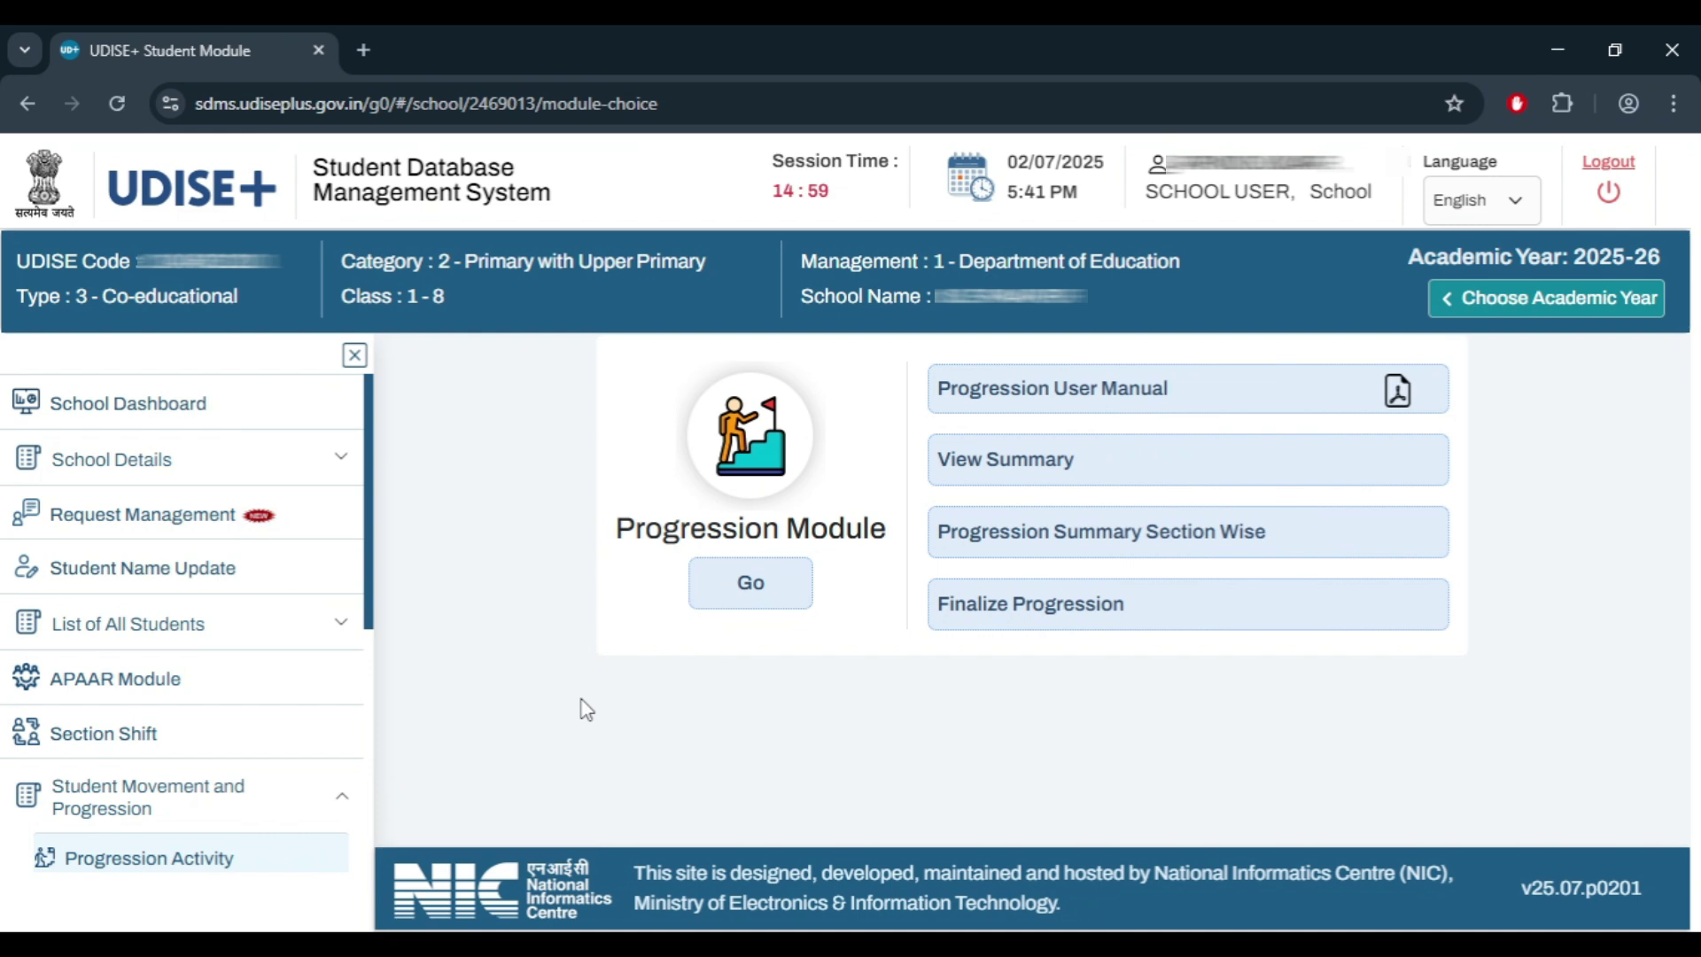
click(781, 582)
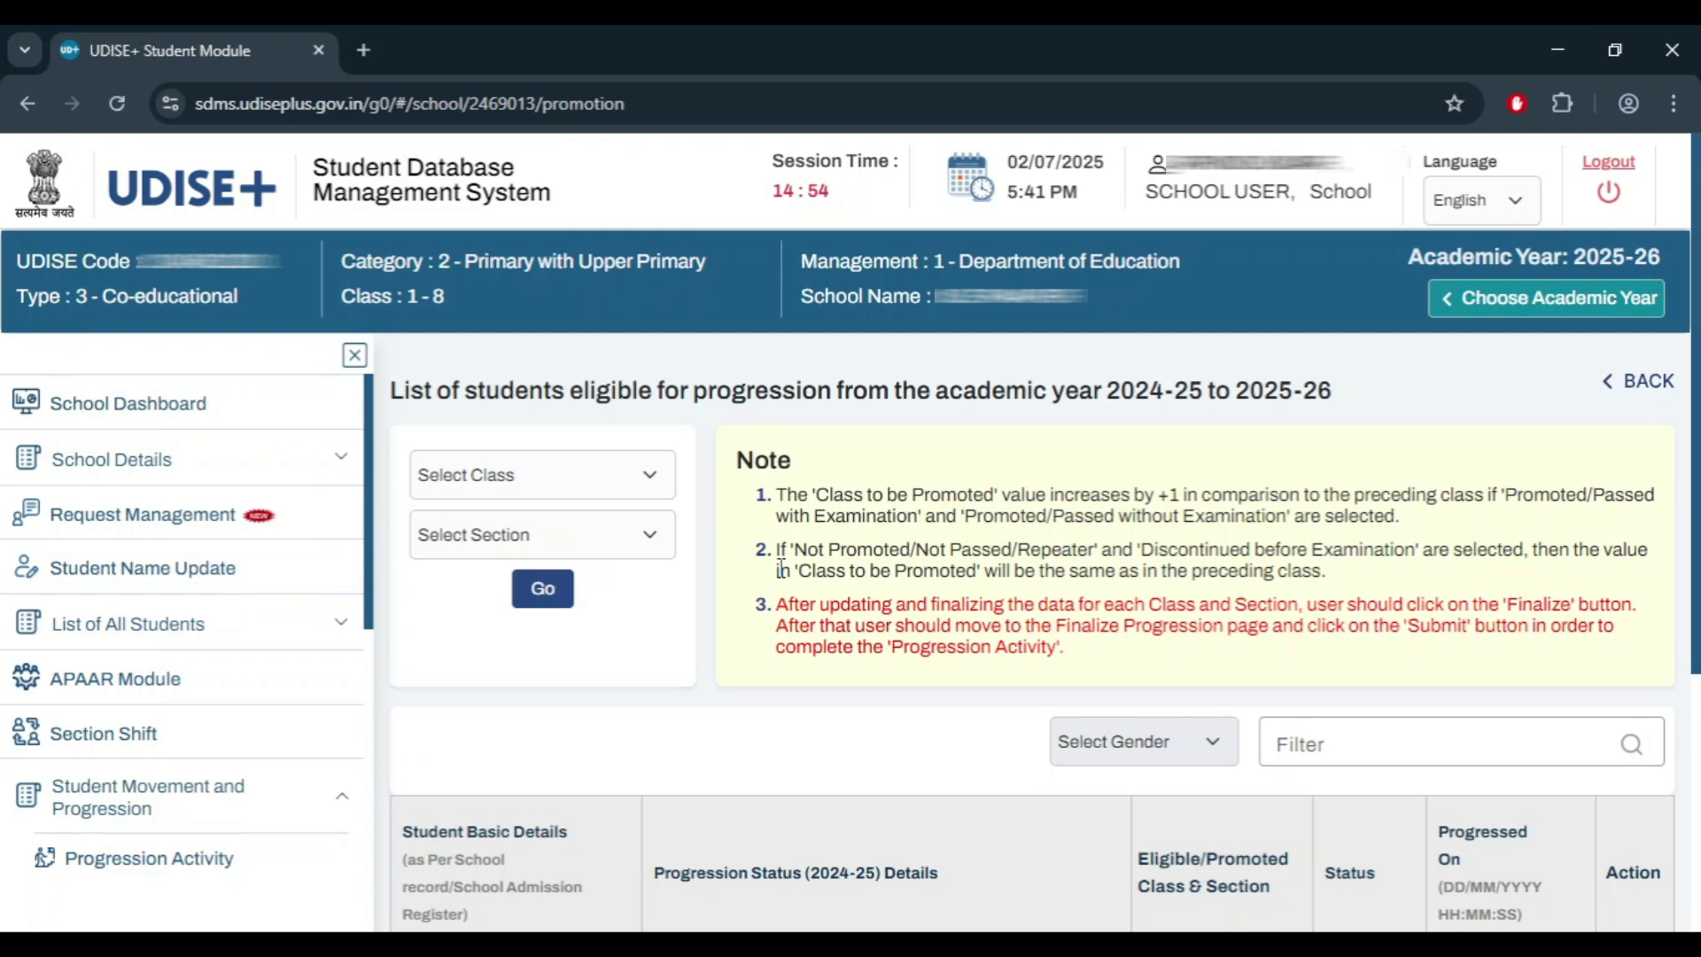
Step: List the students eligible for progression in class VI, section A
click(631, 485)
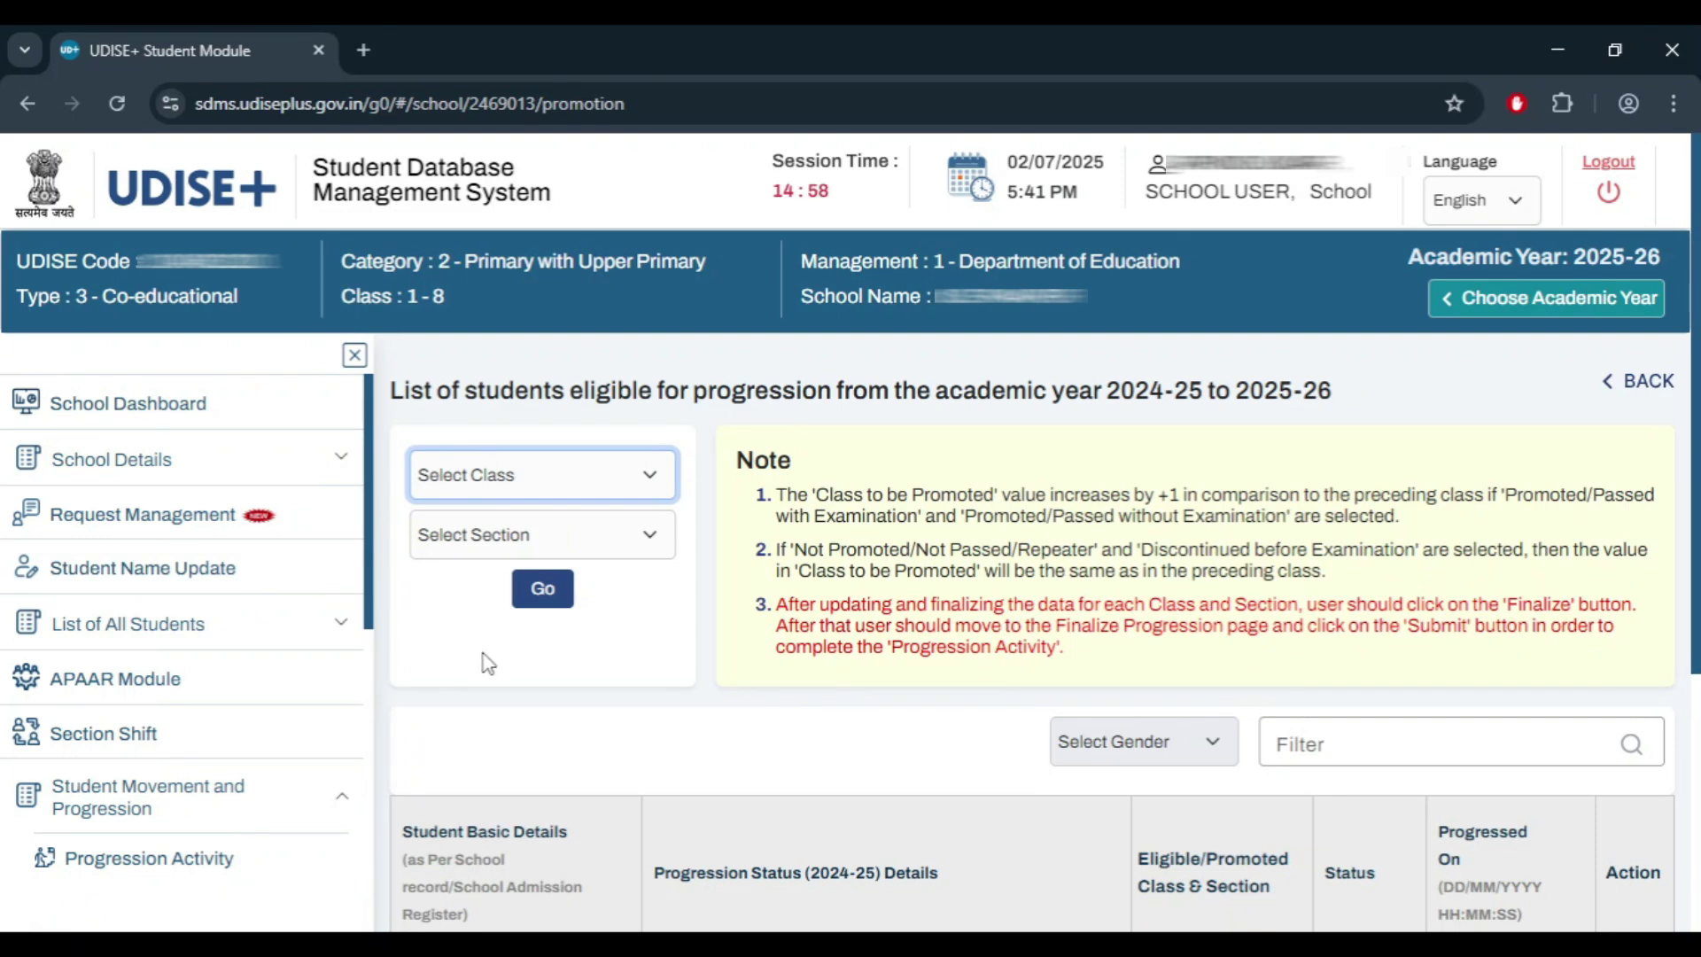
click(469, 692)
click(503, 547)
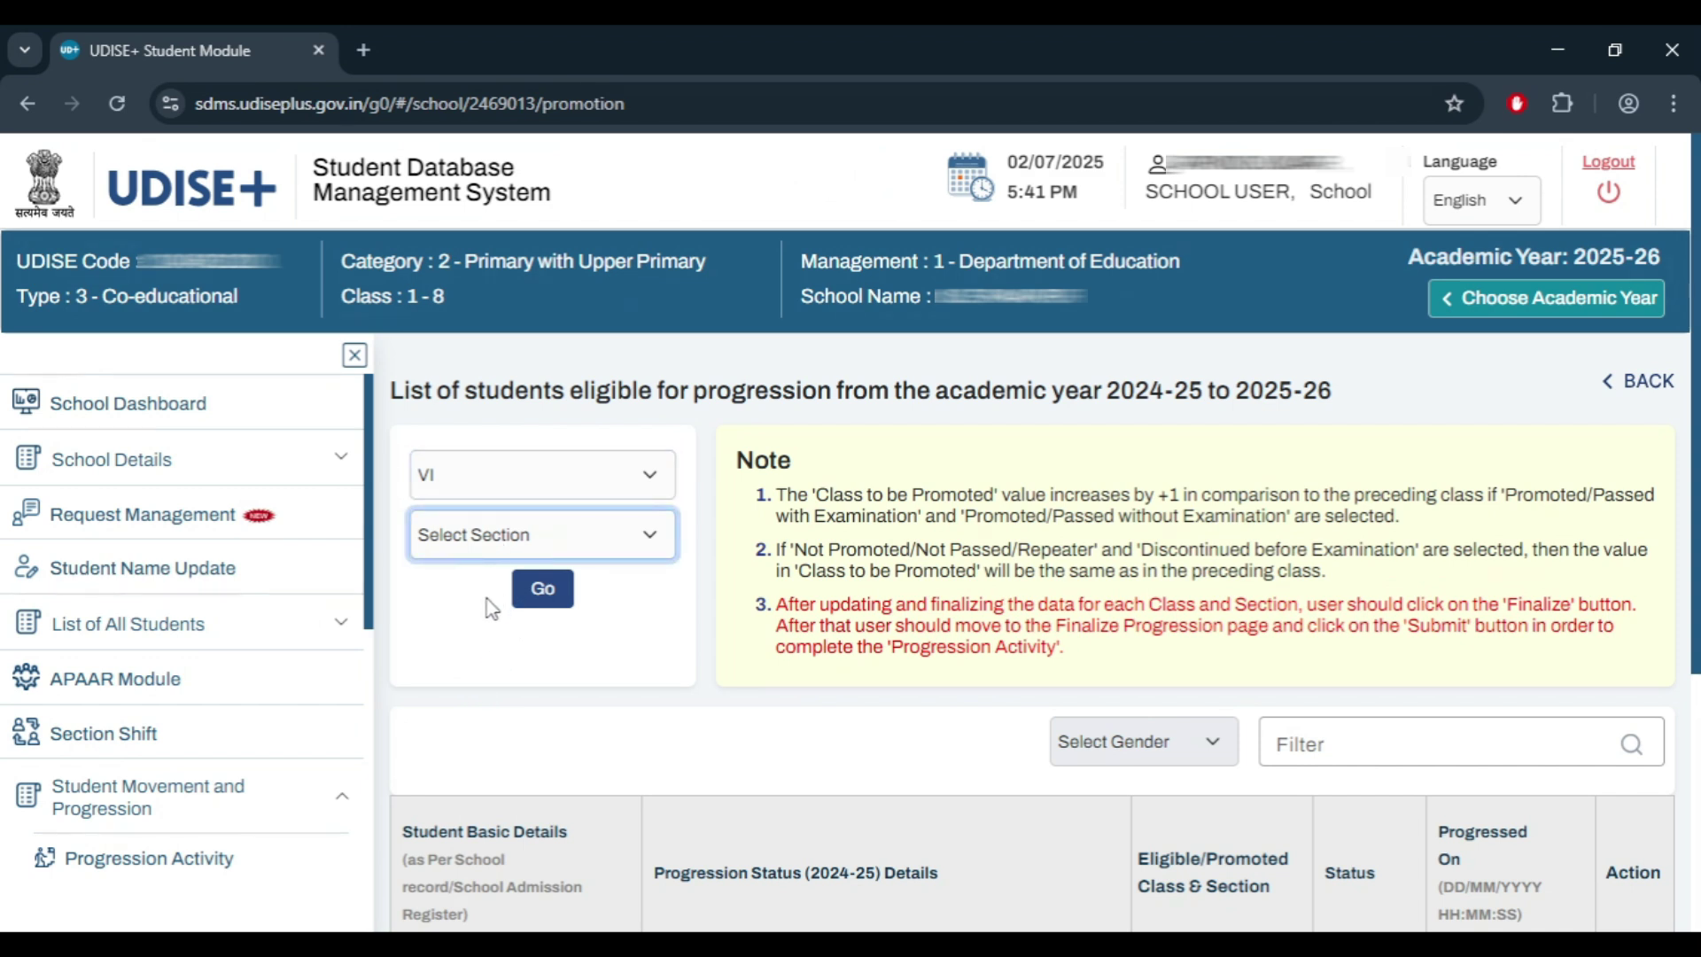
key(Down)
click(567, 590)
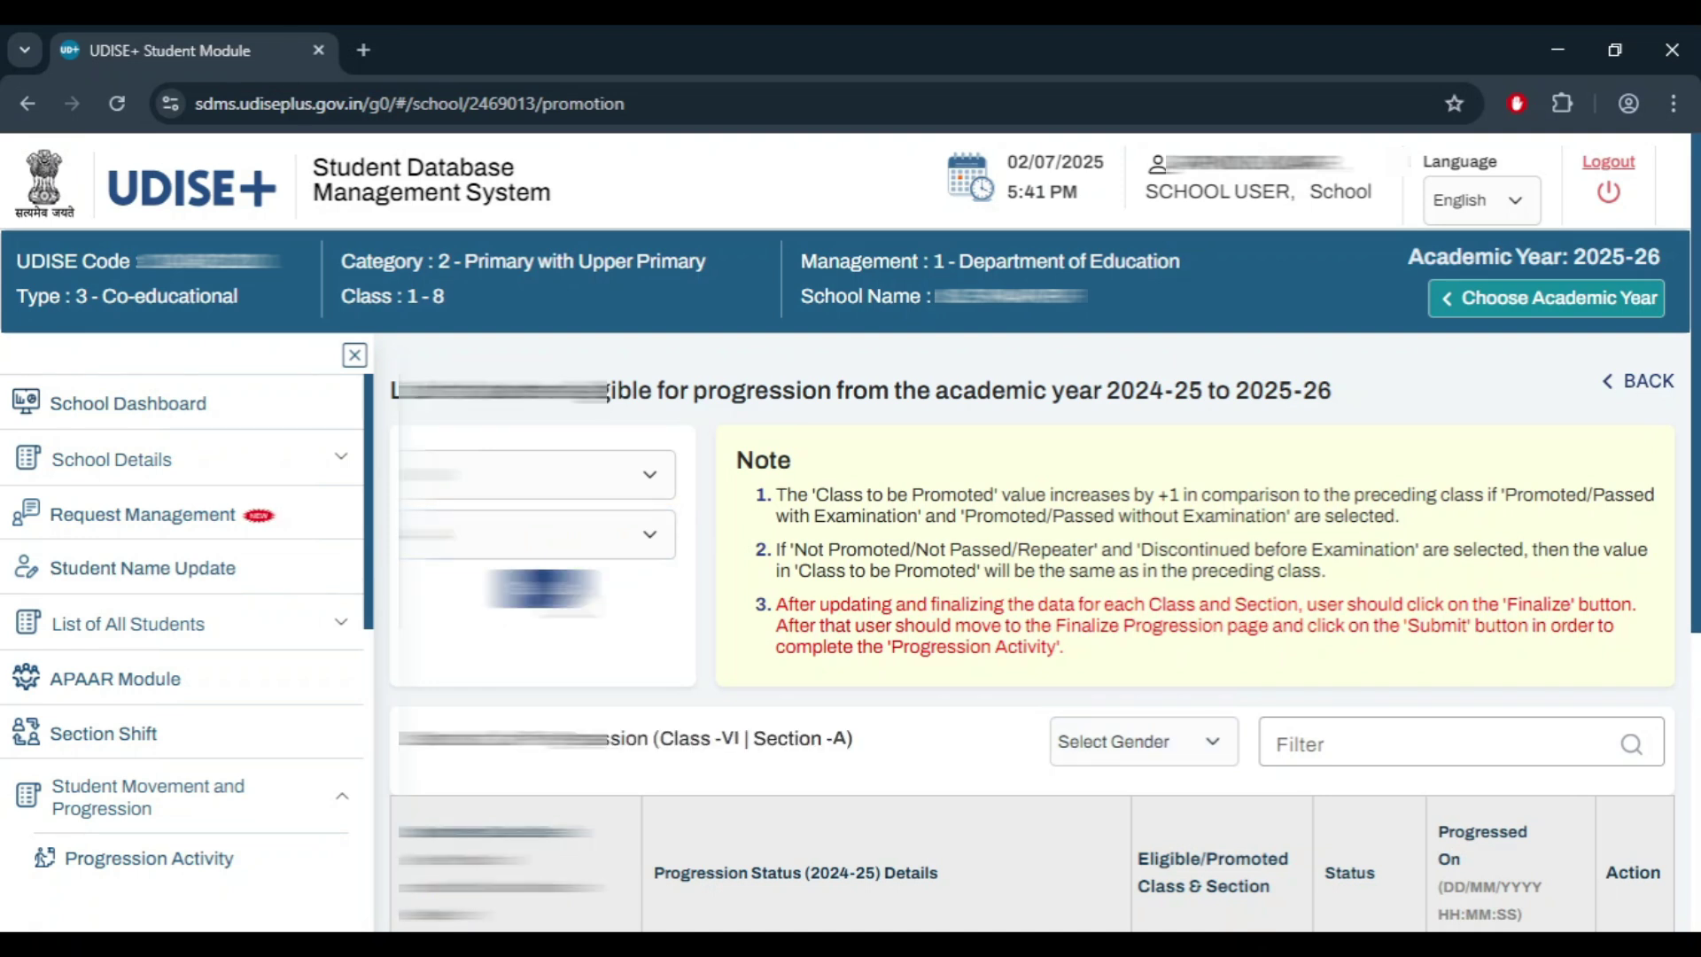
Step: Set the first student's progression status to Promoted (by Examination) and marks in percentage to 67
scroll(725, 660, down, 3)
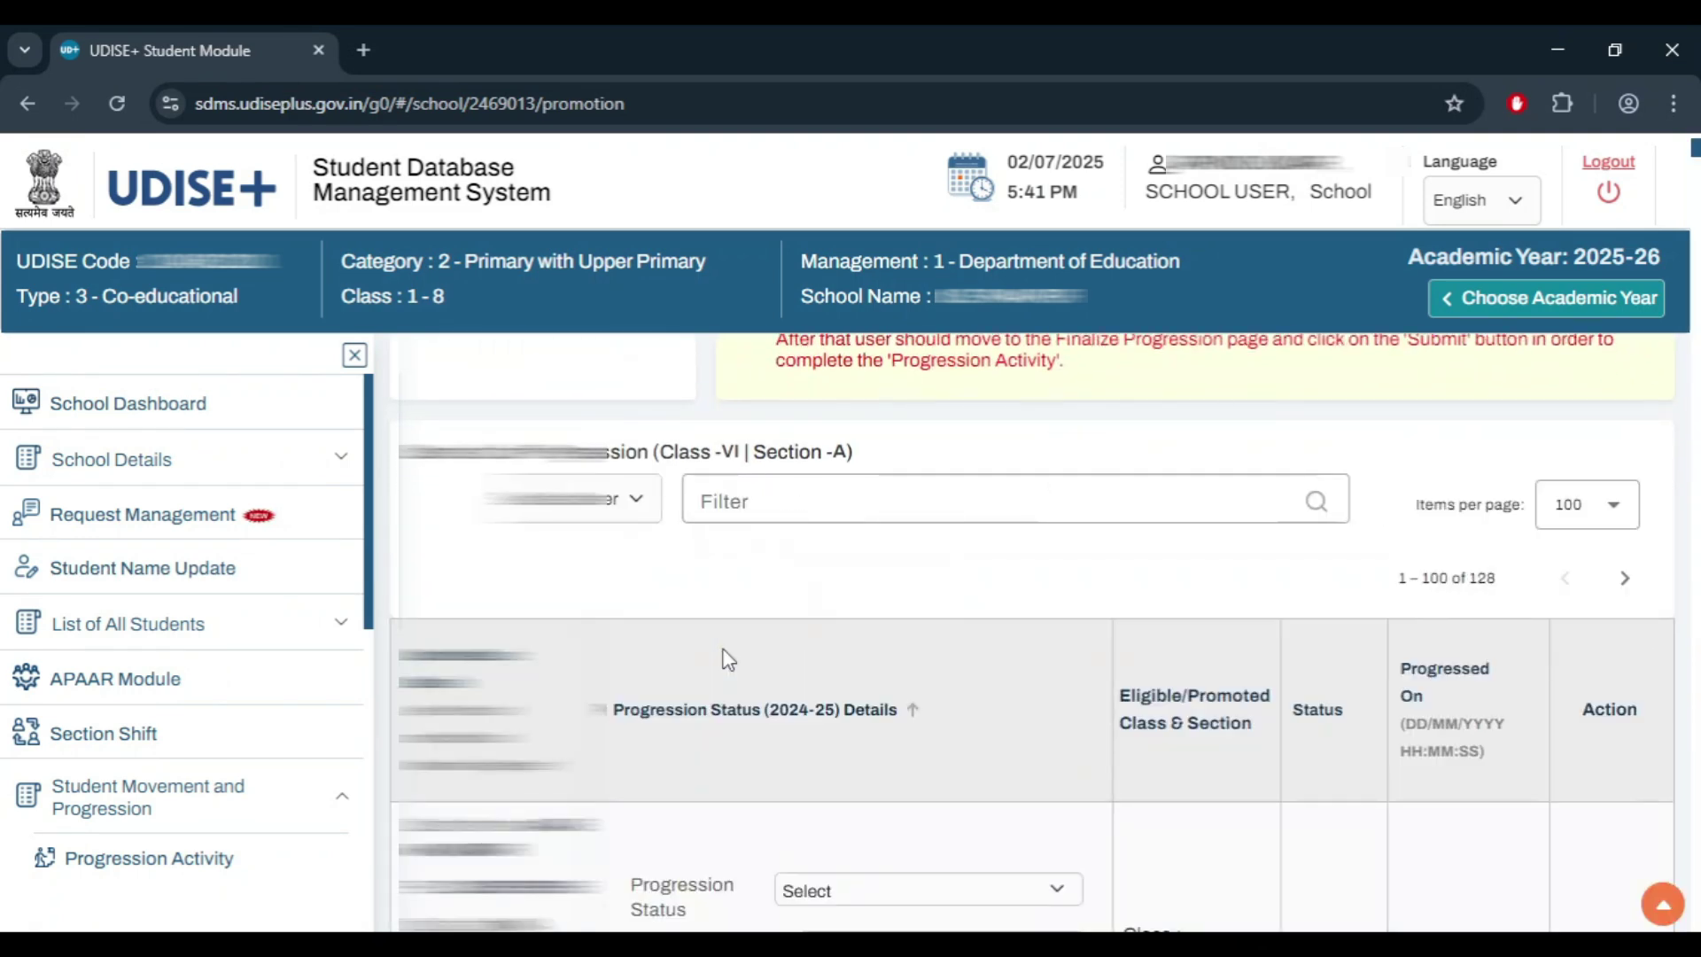
scroll(728, 660, down, 2)
scroll(728, 660, down, 3)
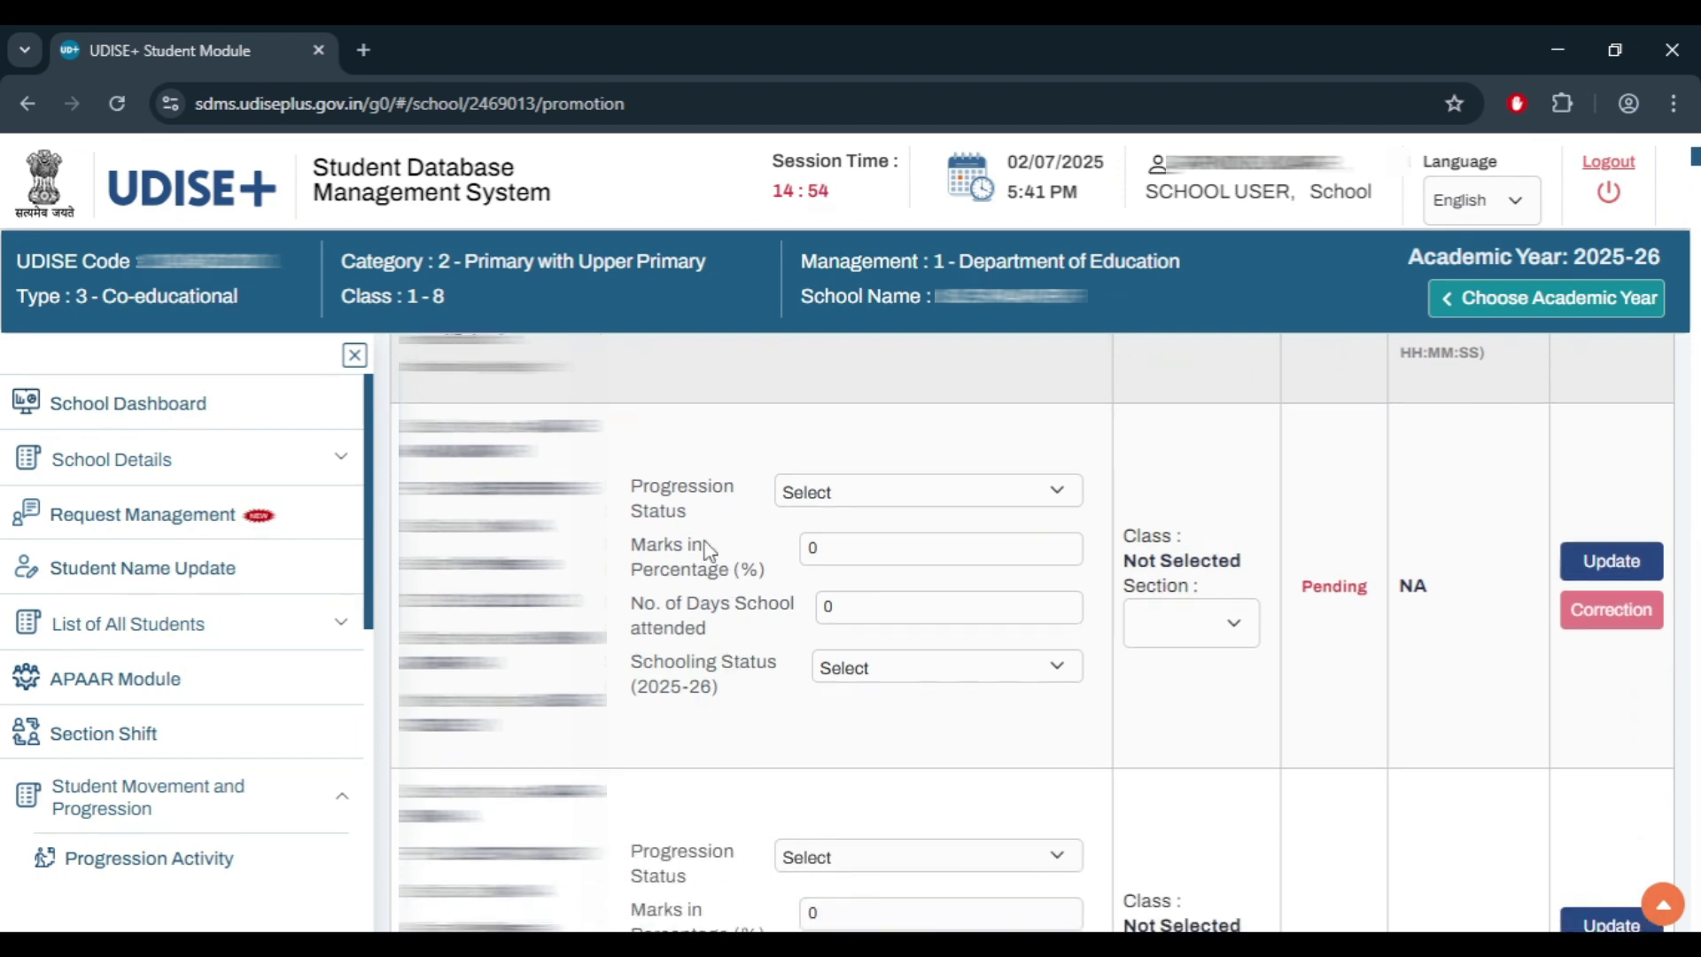
click(831, 504)
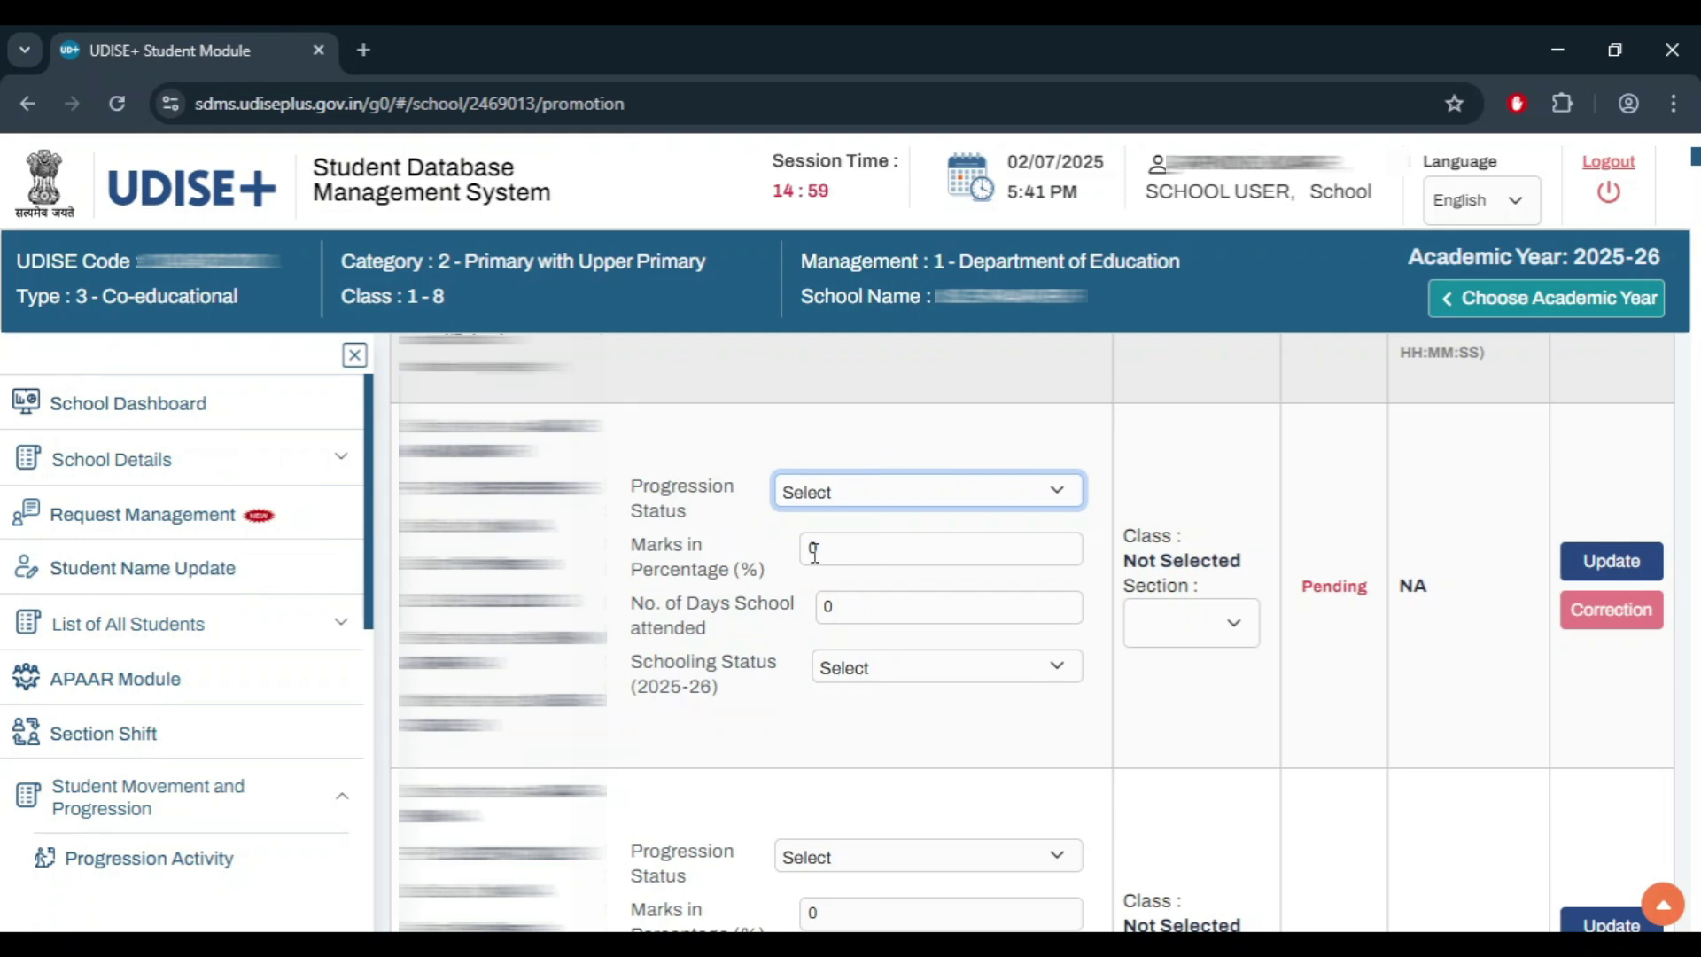
key(Down)
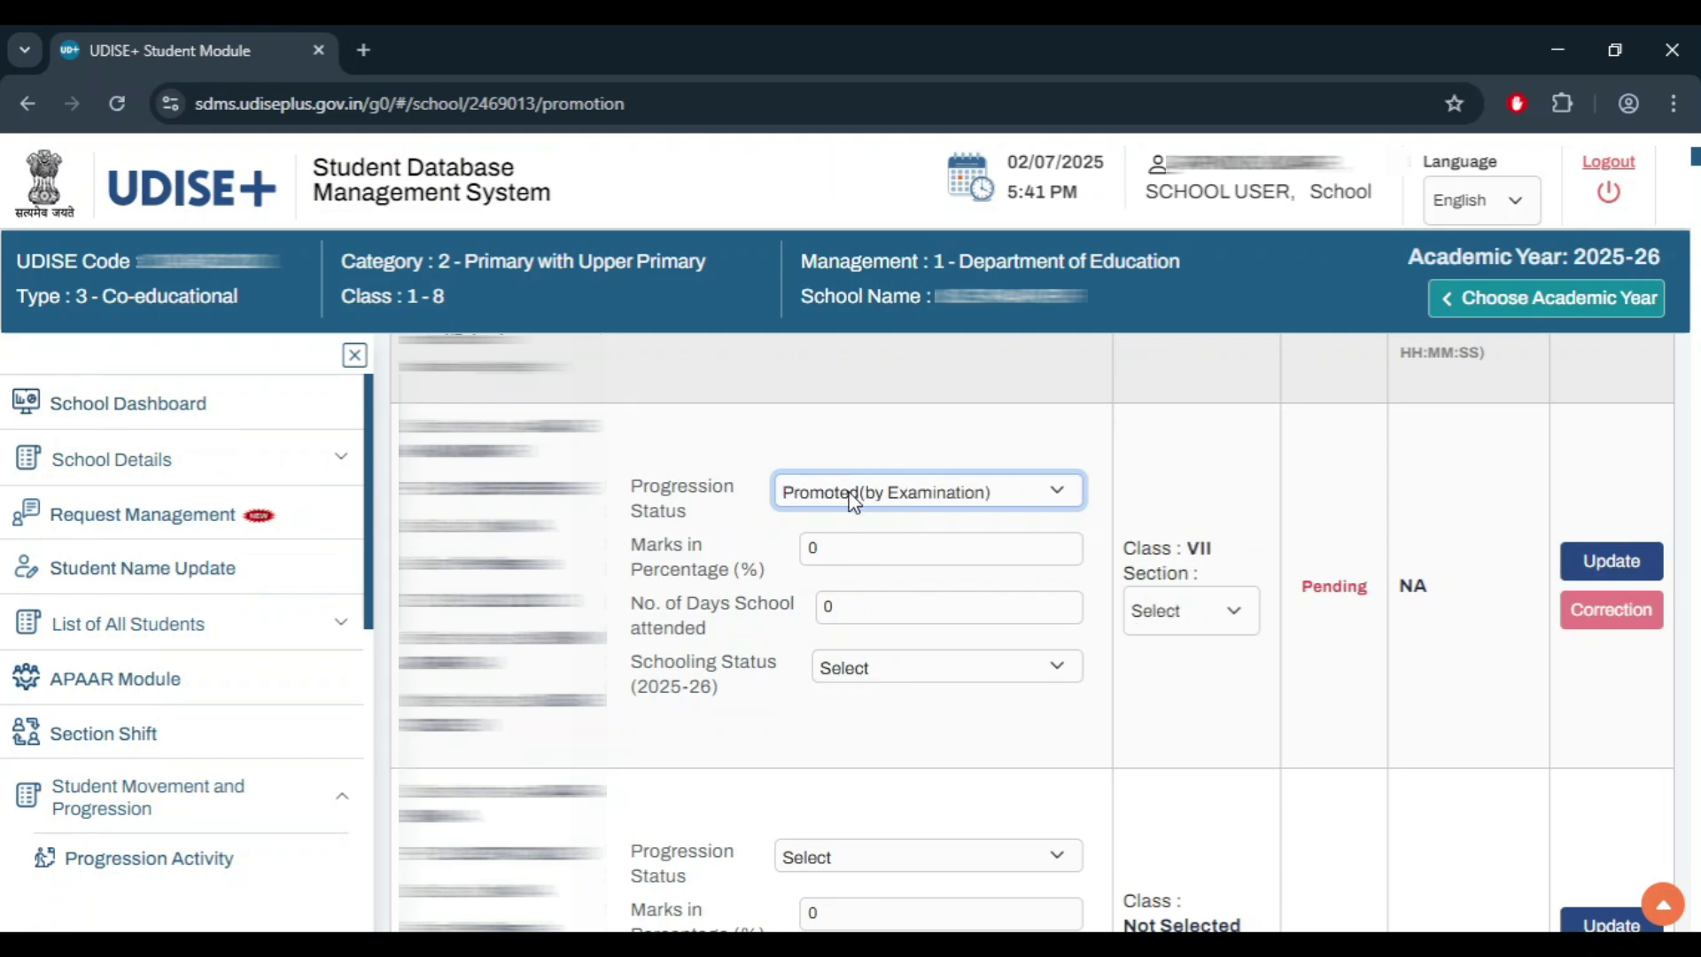
click(835, 557)
key(BackSpace)
text(67)
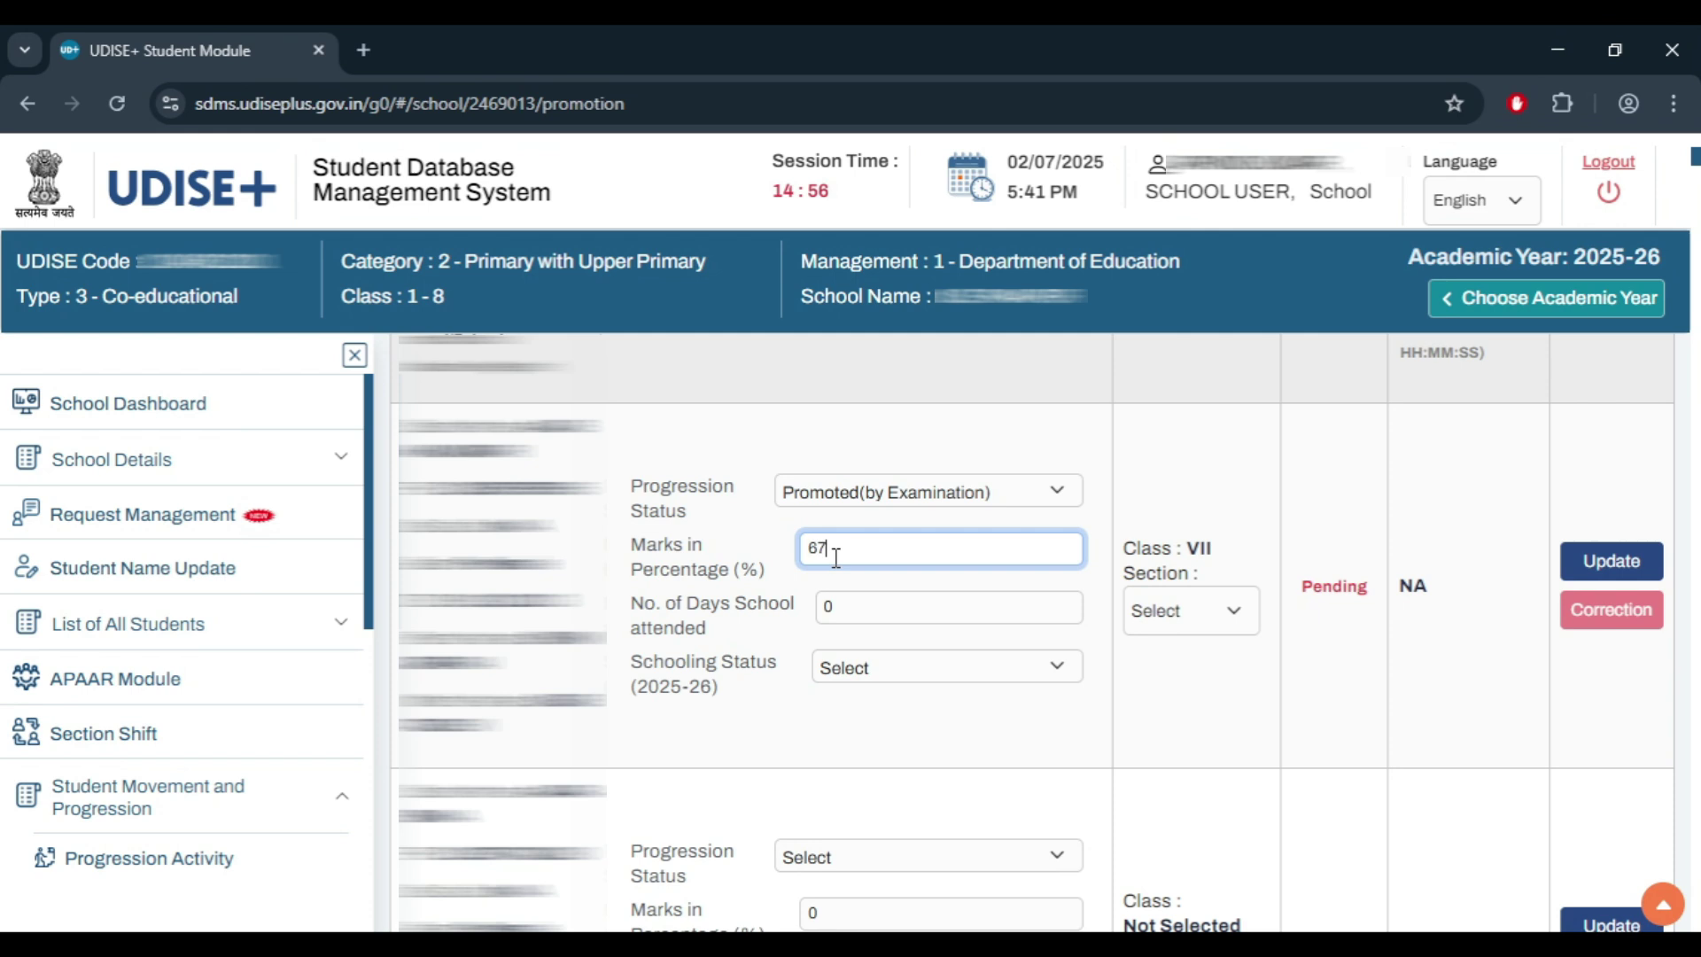
Step: Set the first student's days of school attended to 123 and the 2025-26 schooling status to Studying in Same School
click(840, 607)
key(BackSpace)
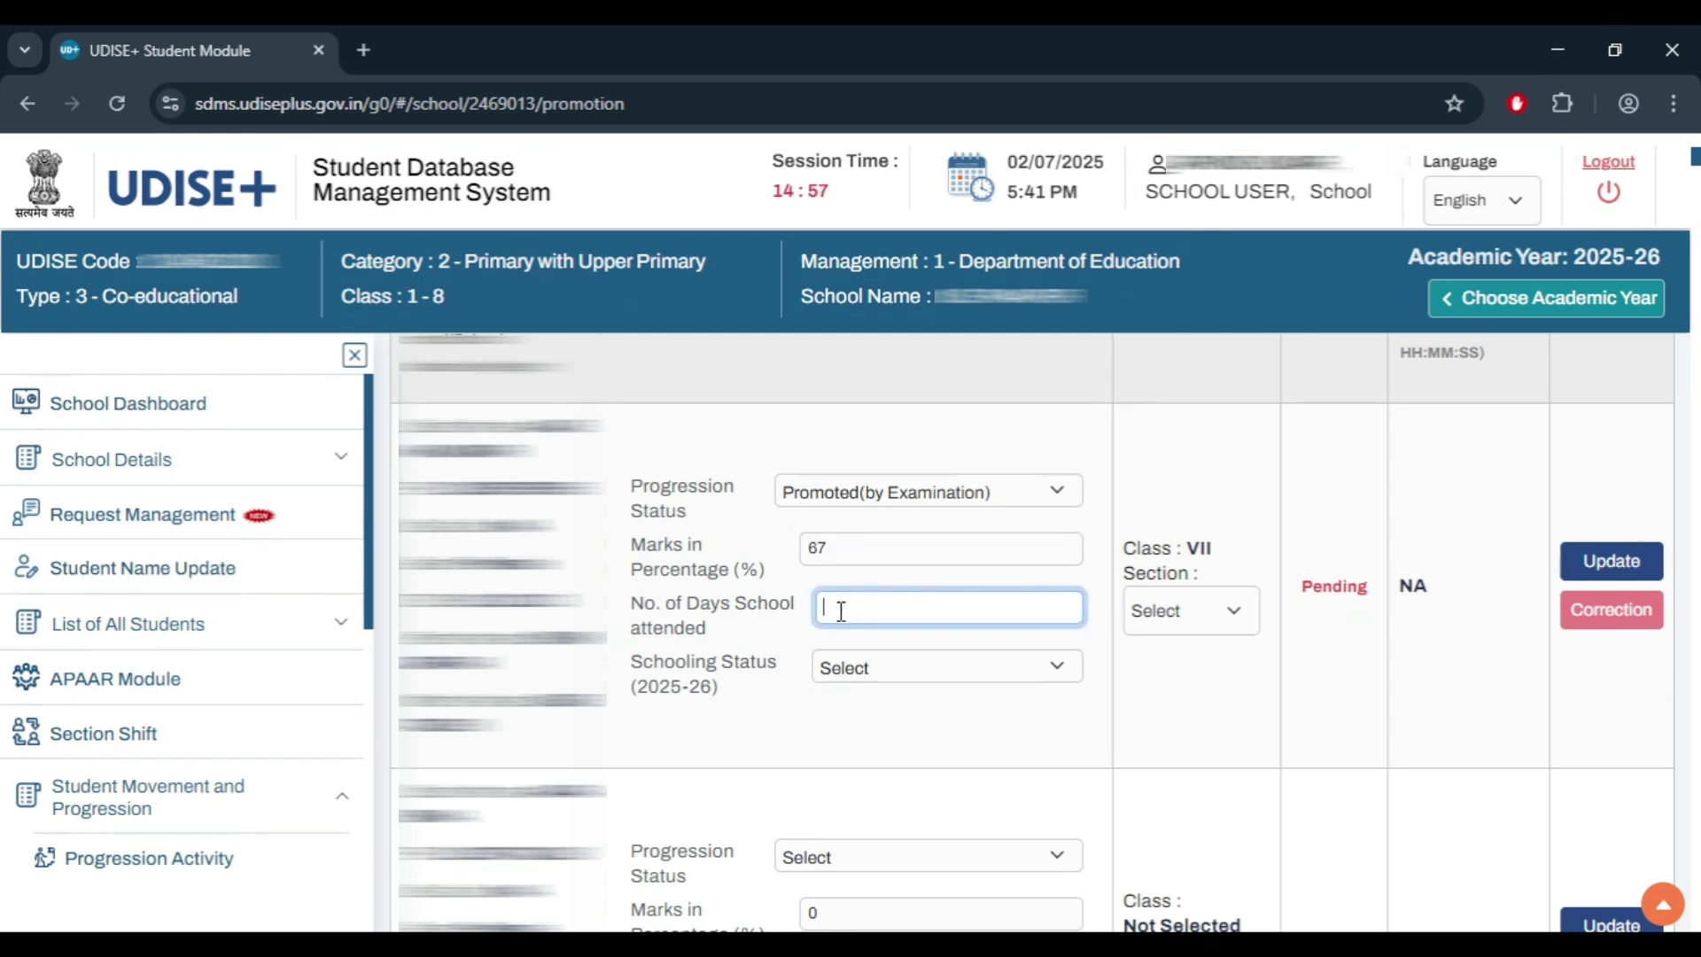
text(123)
key(Tab)
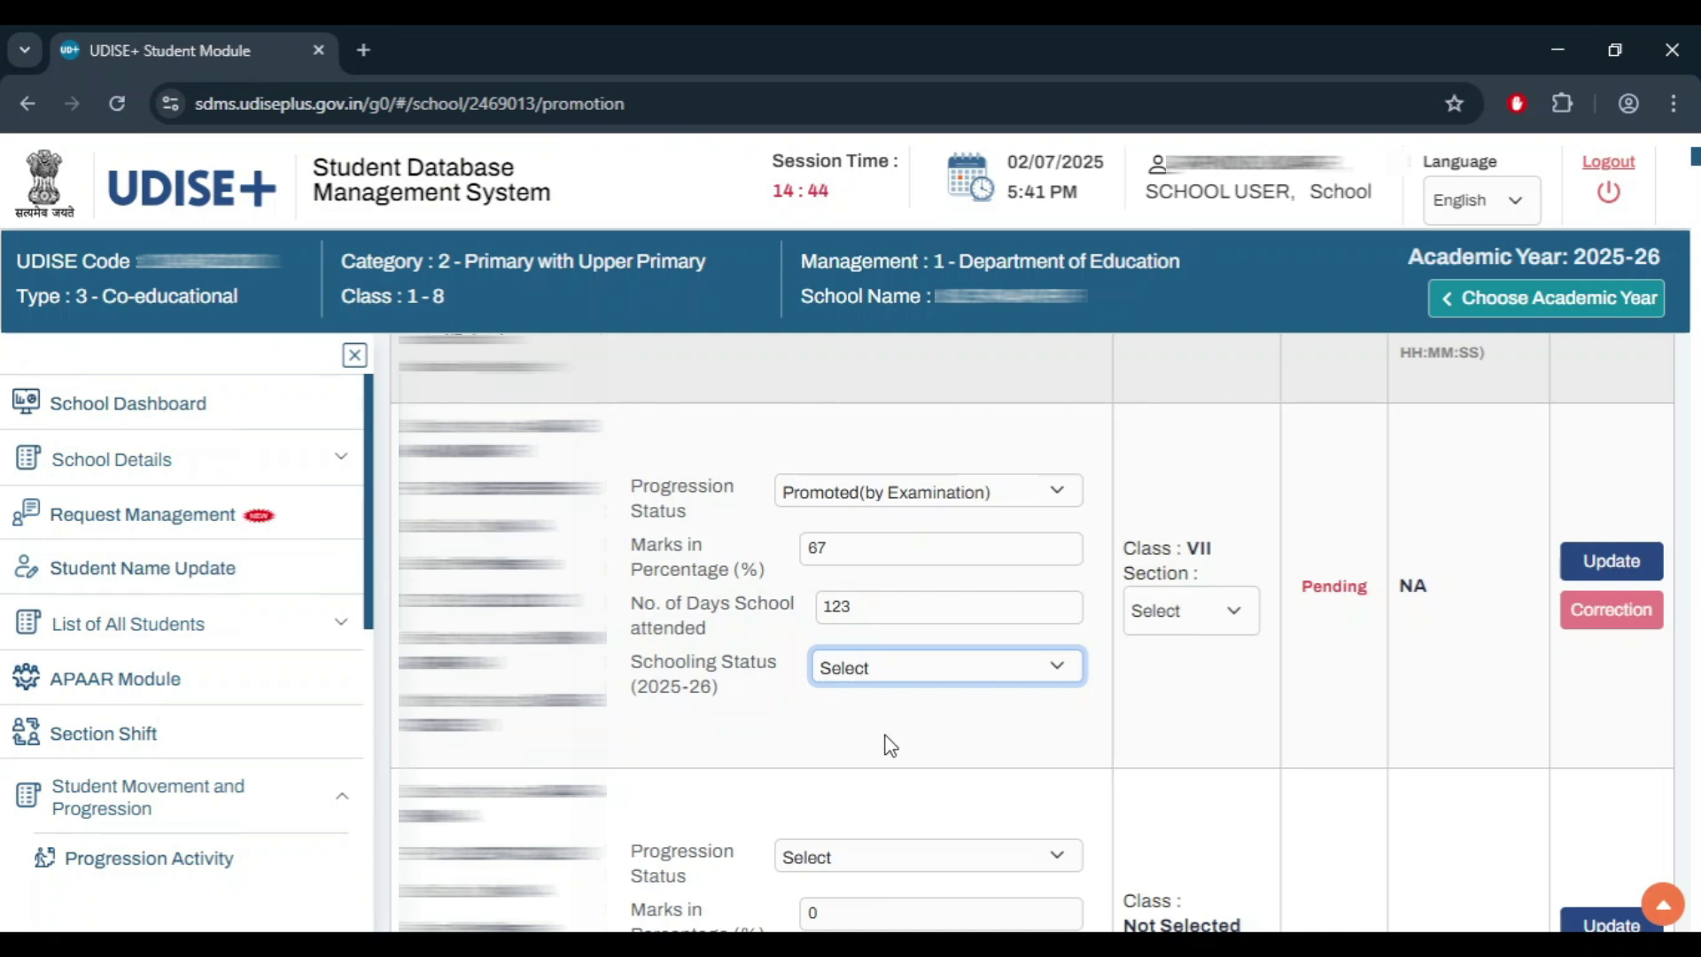
key(Down)
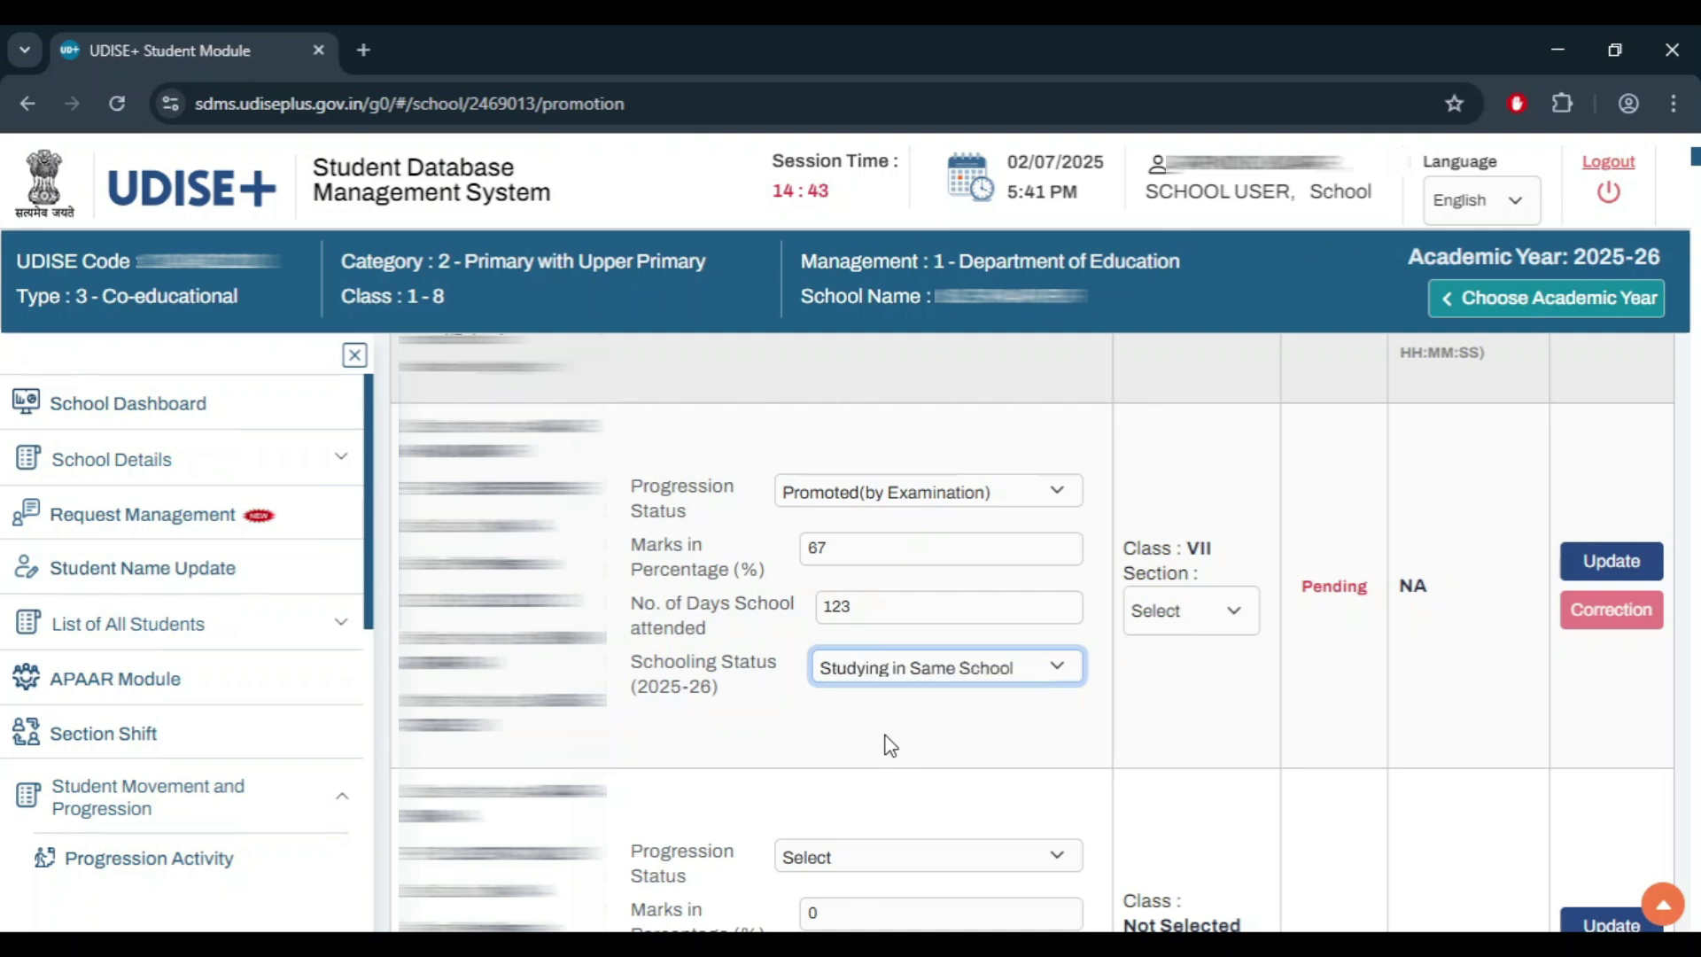
Step: Assign the first student to section A of class VII, update the record and dismiss the confirmation
click(1187, 629)
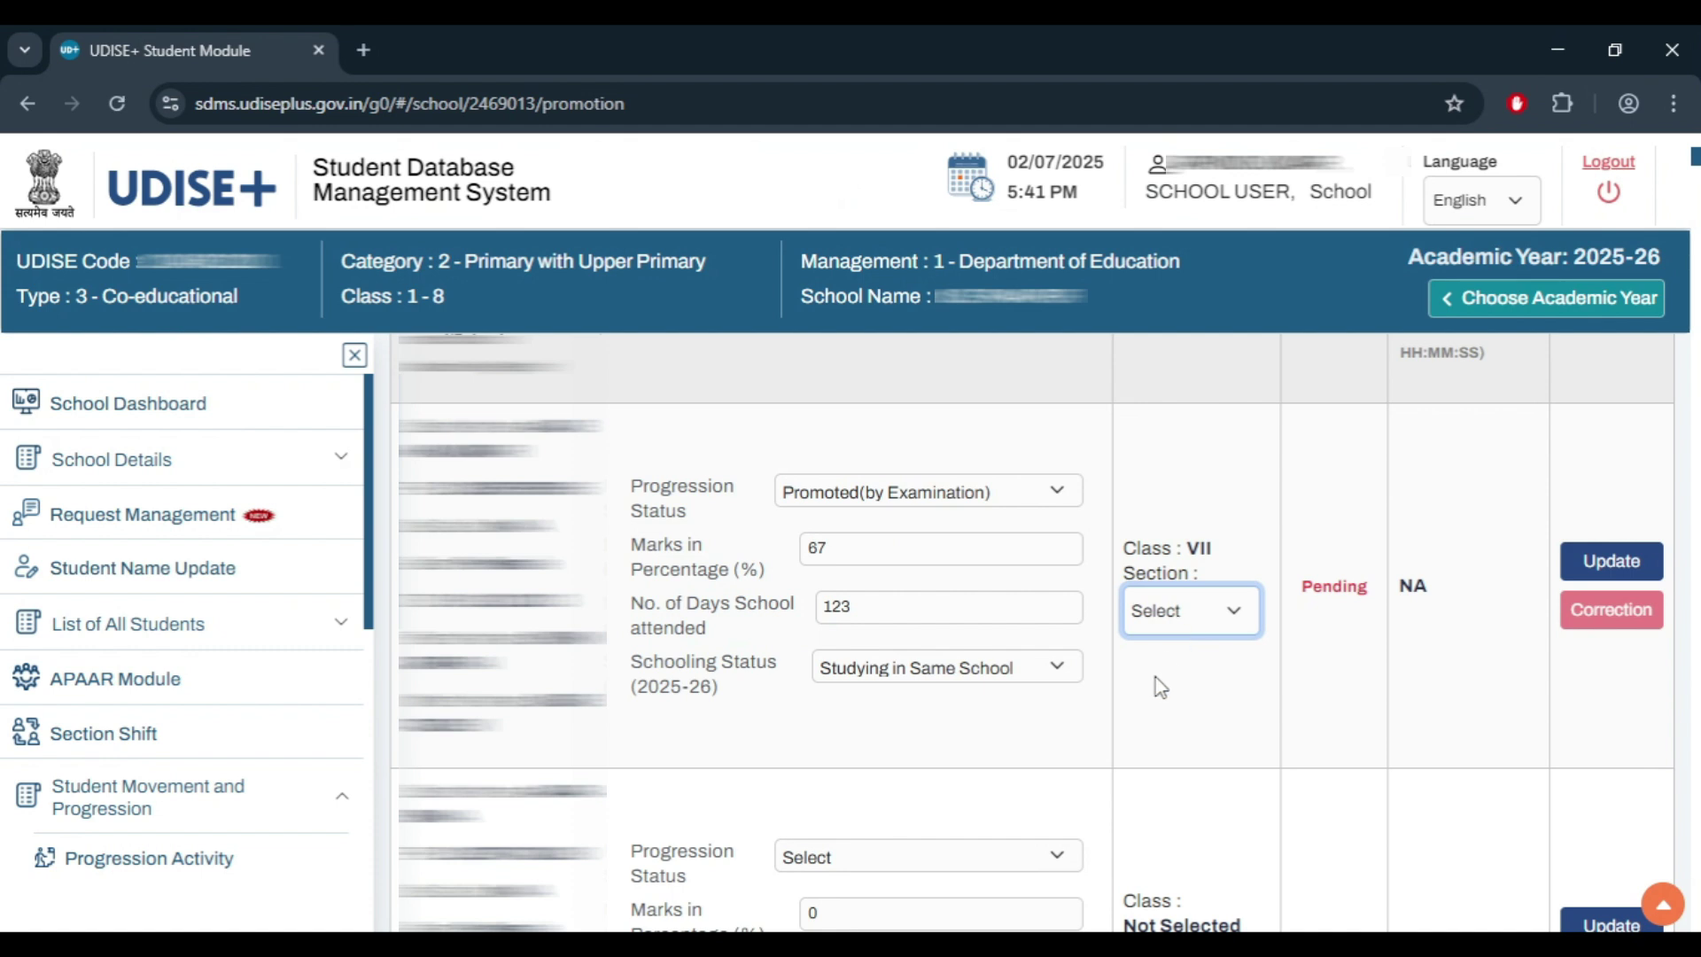
key(Down)
click(1624, 557)
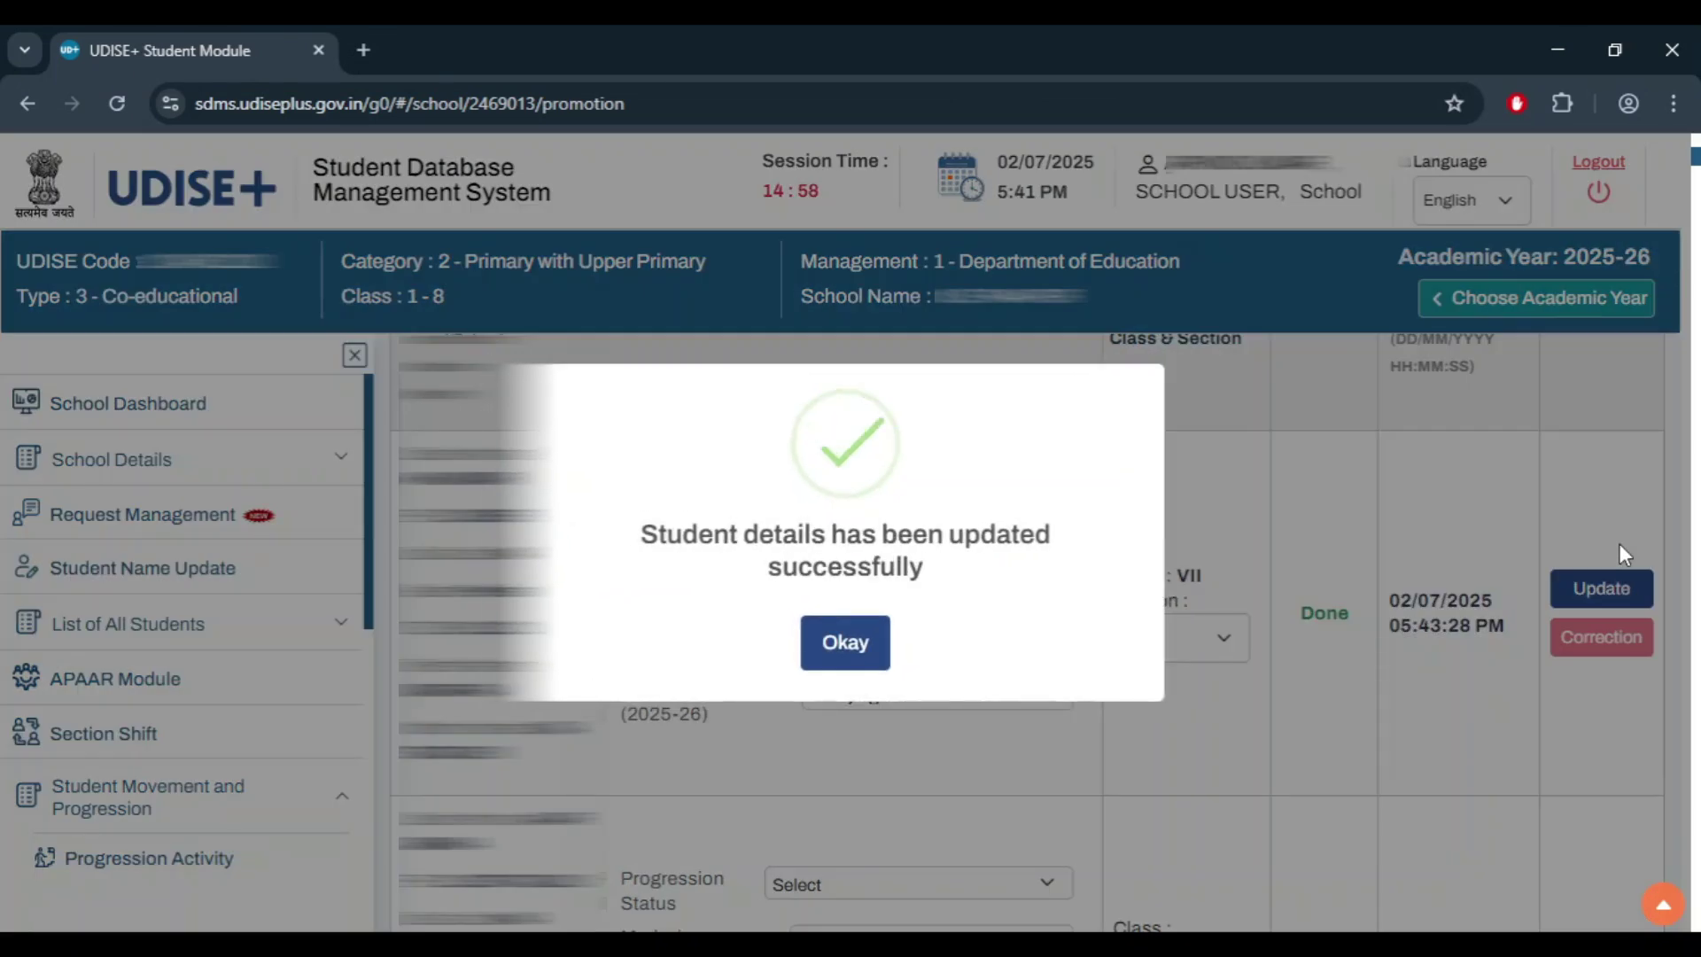
click(861, 655)
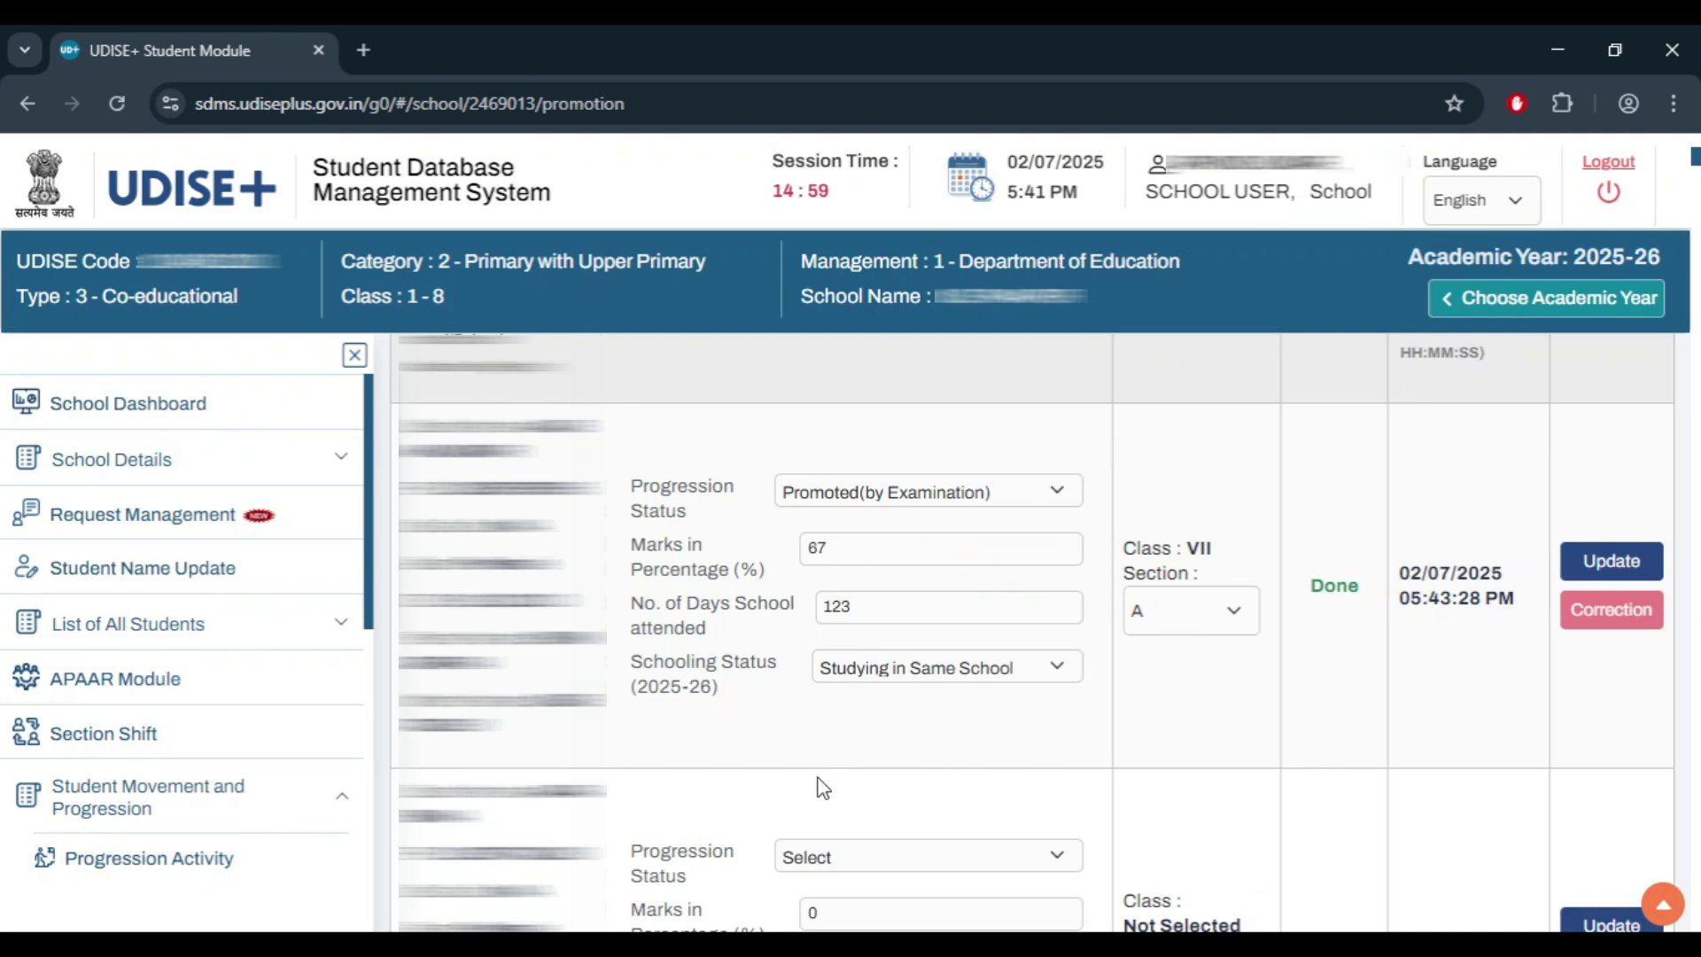
Step: Set the second student's progression status to Promoted Without Examination
scroll(877, 753, down, 2)
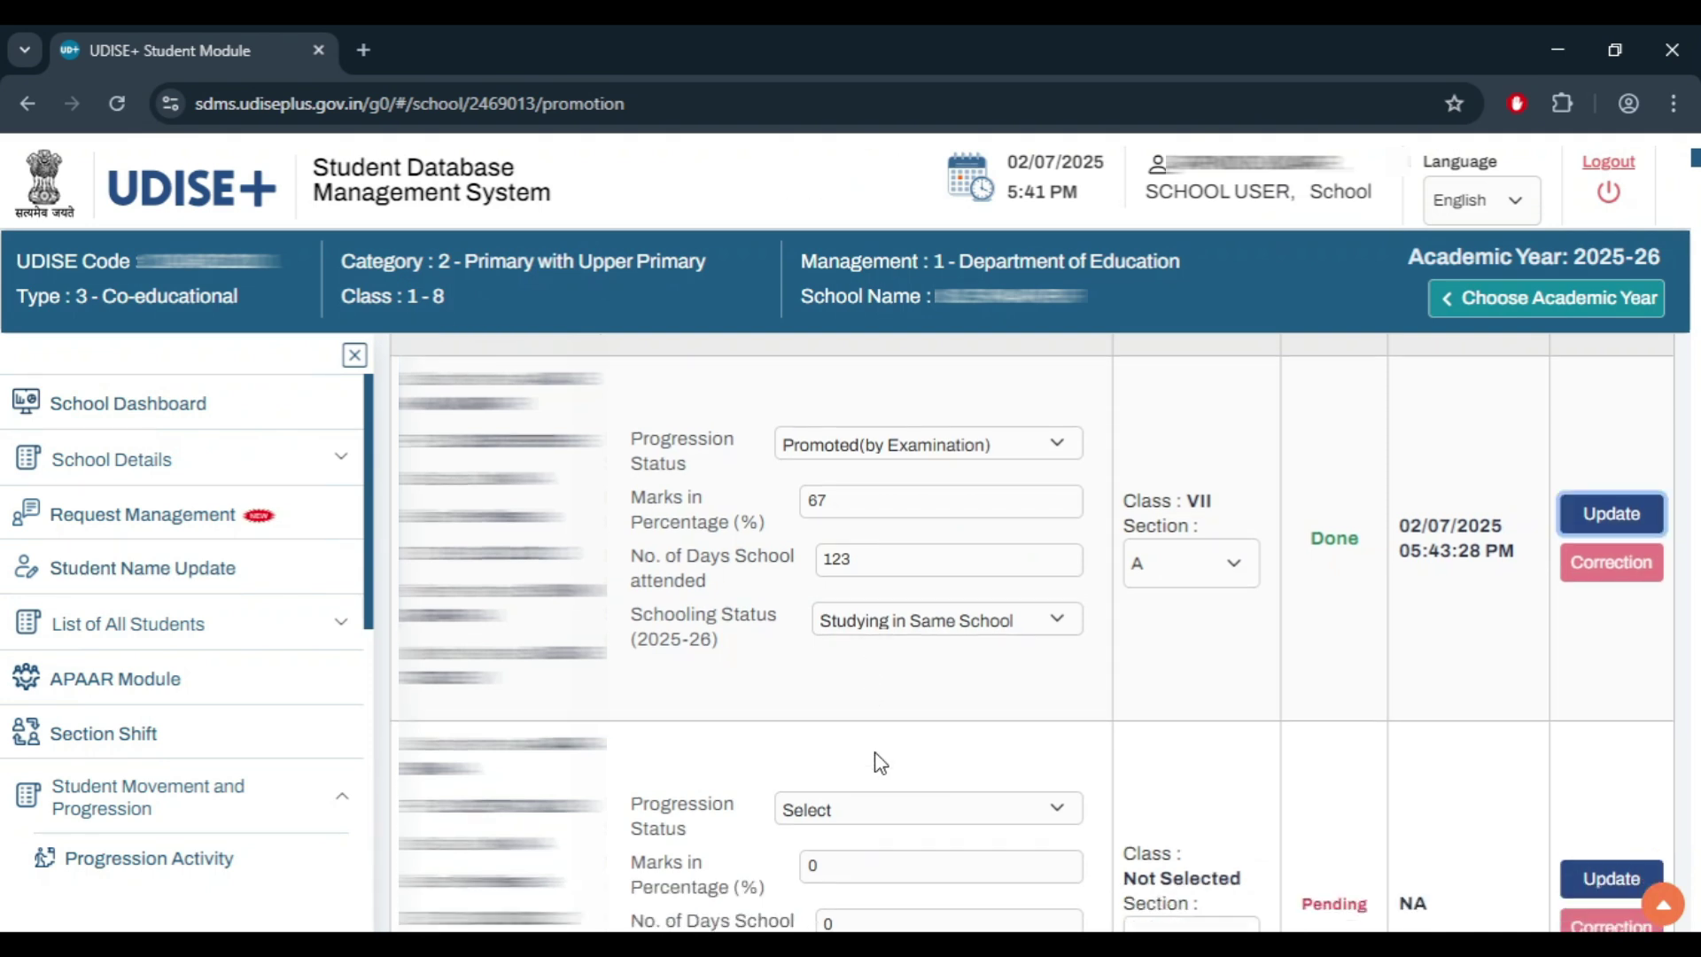
scroll(877, 752, down, 1)
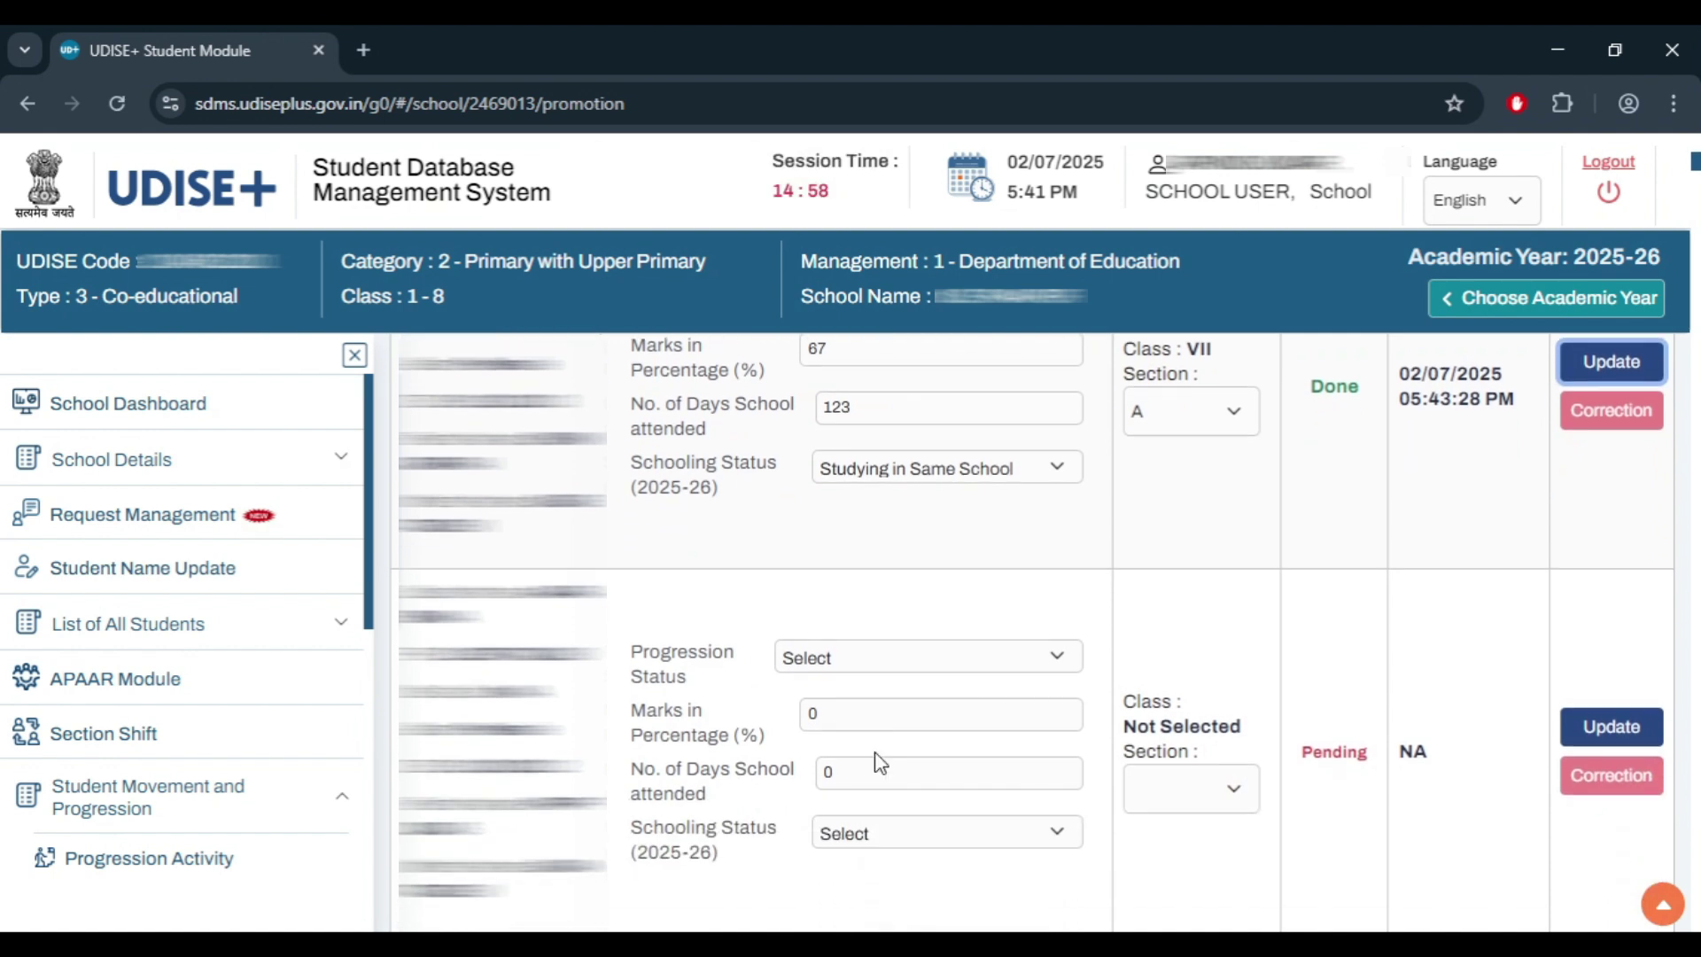
click(886, 675)
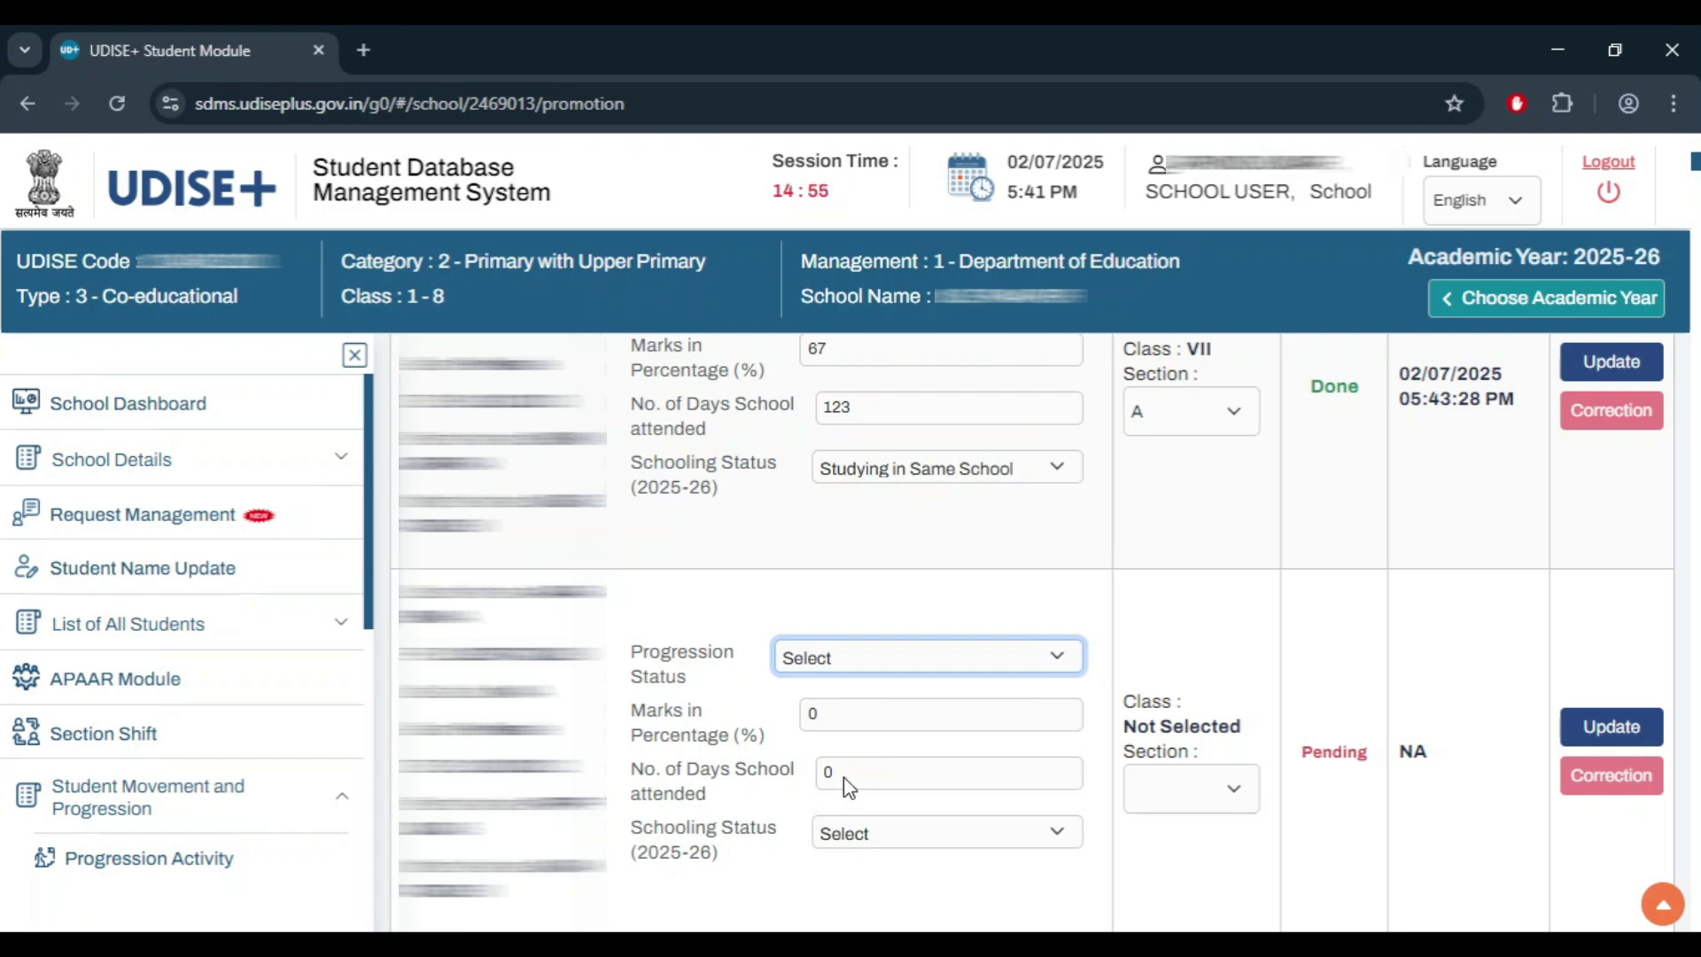
key(Down)
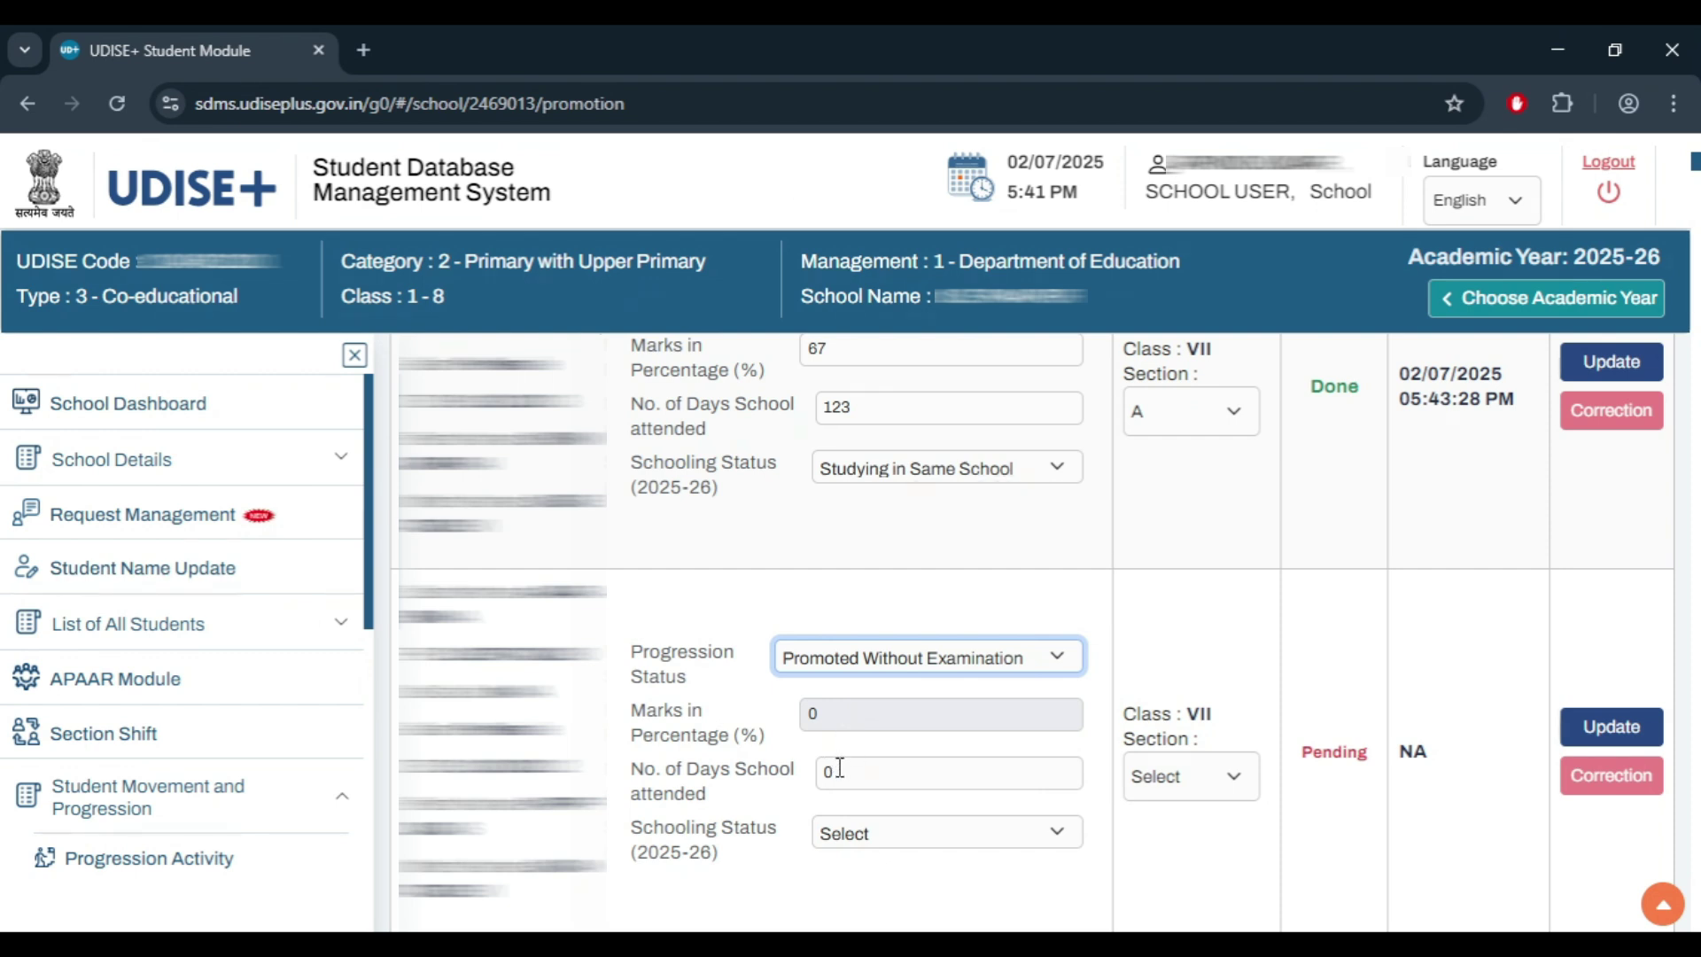
Step: Switch the second student's progression status to Not Promoted/Repeater and back to Promoted Without Examination
click(839, 767)
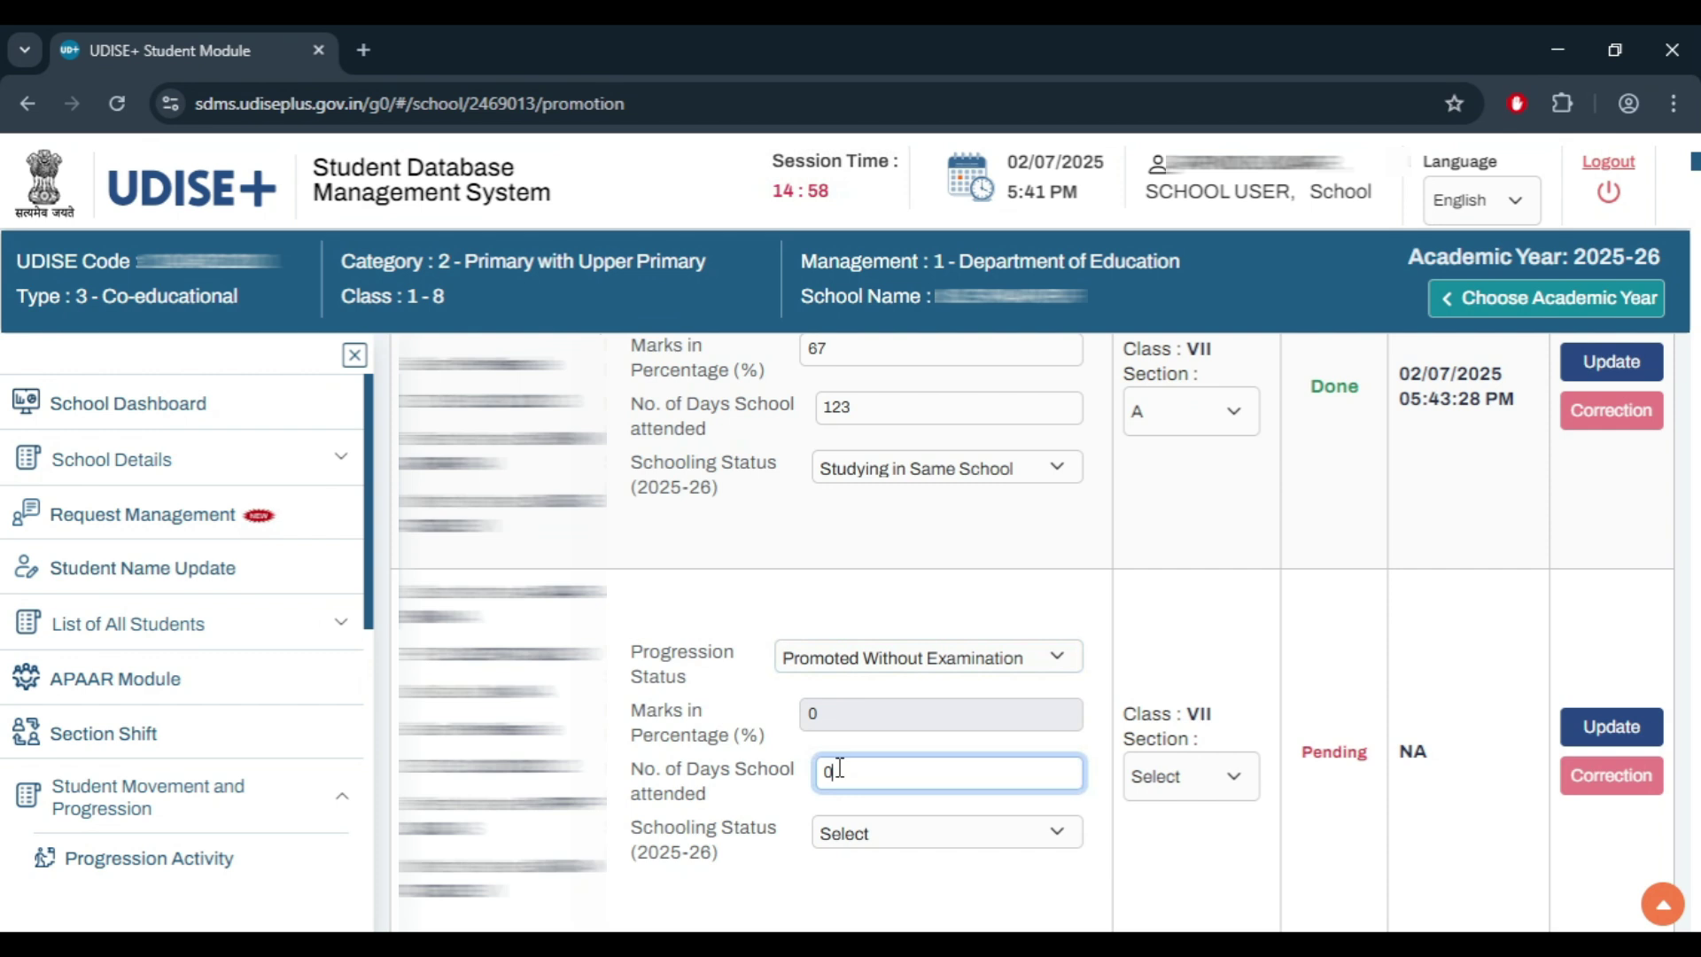
click(841, 658)
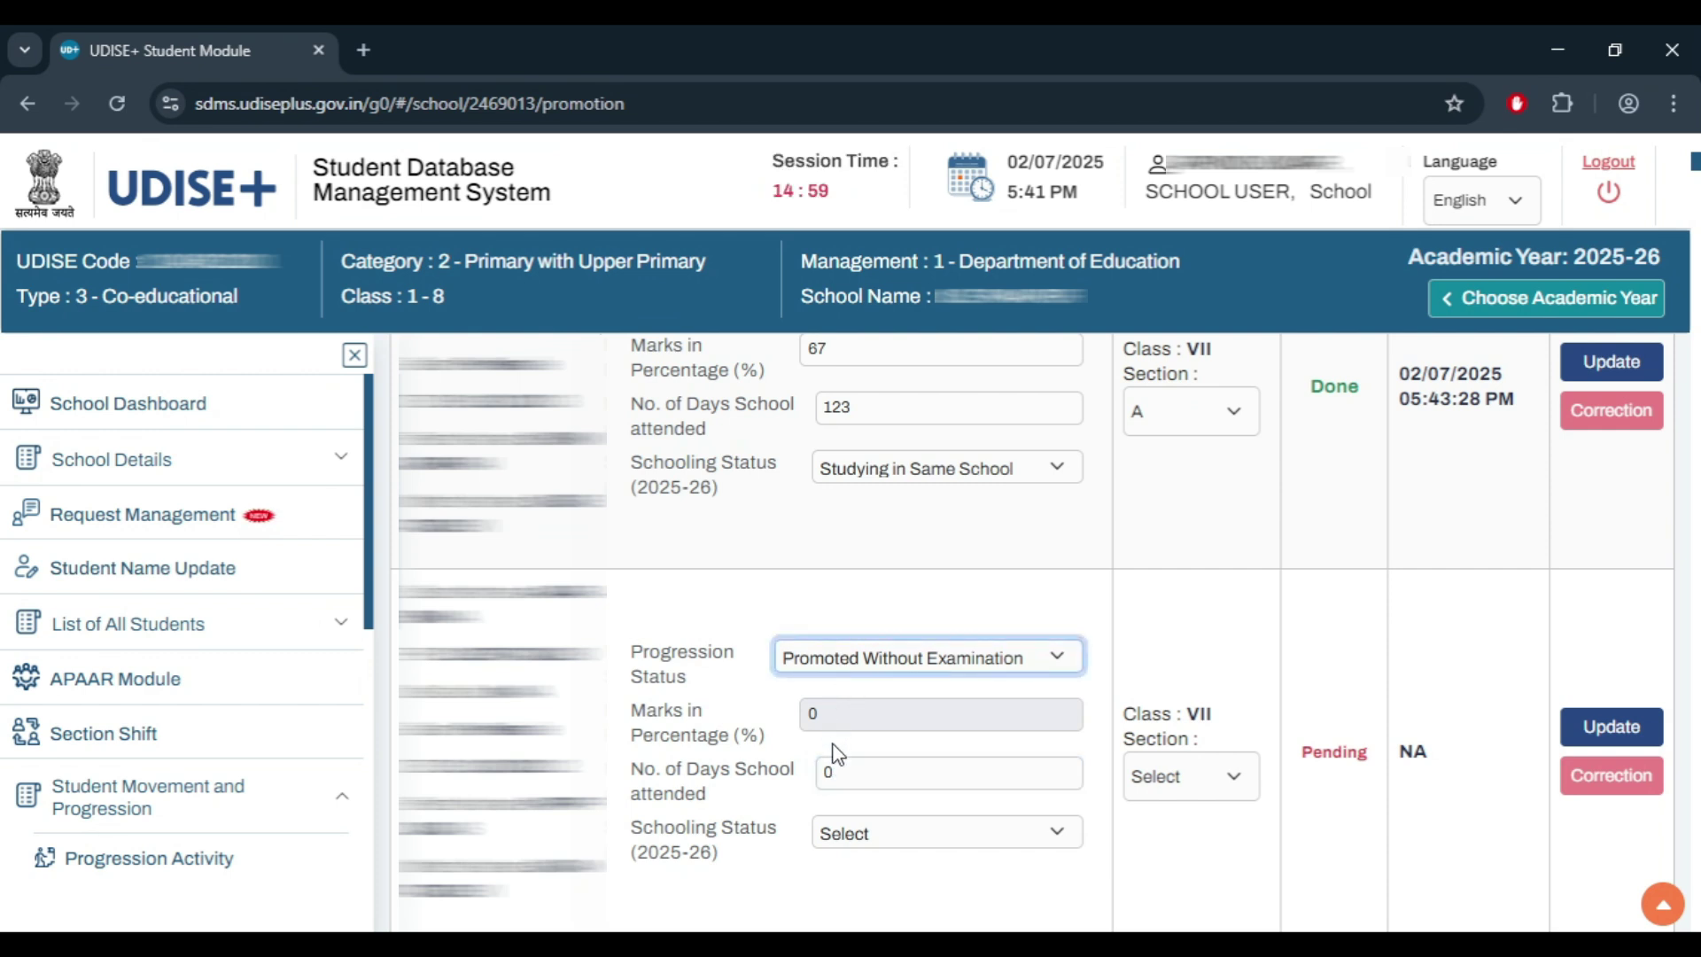
key(Down)
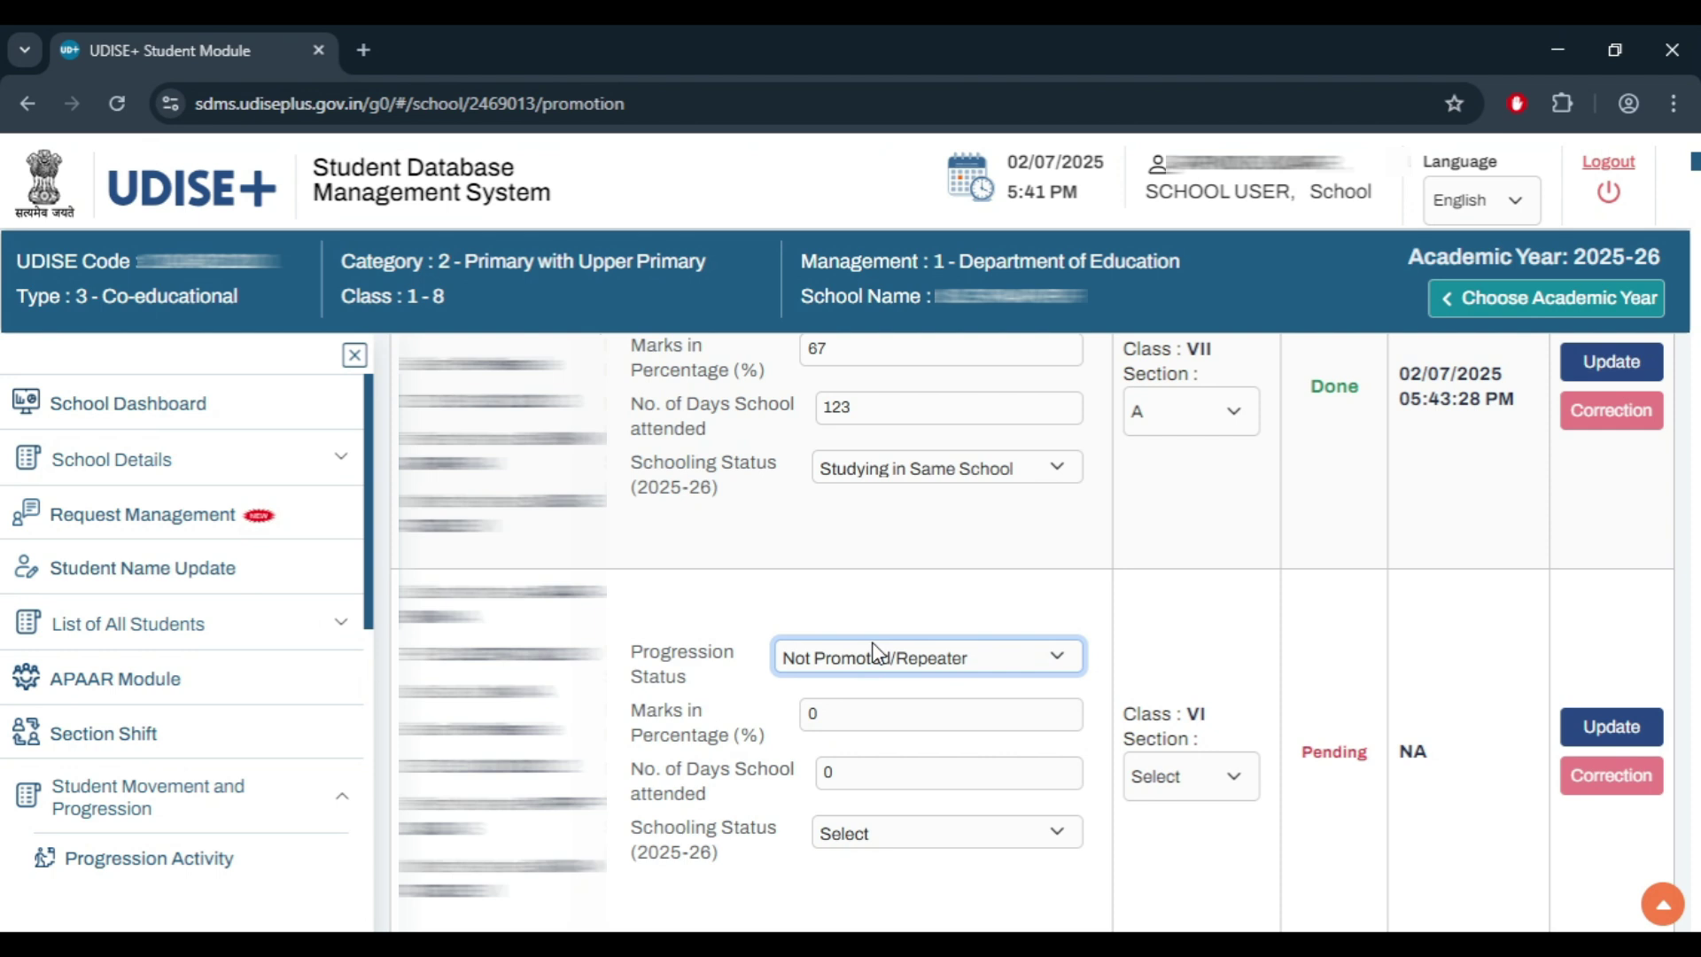
click(833, 777)
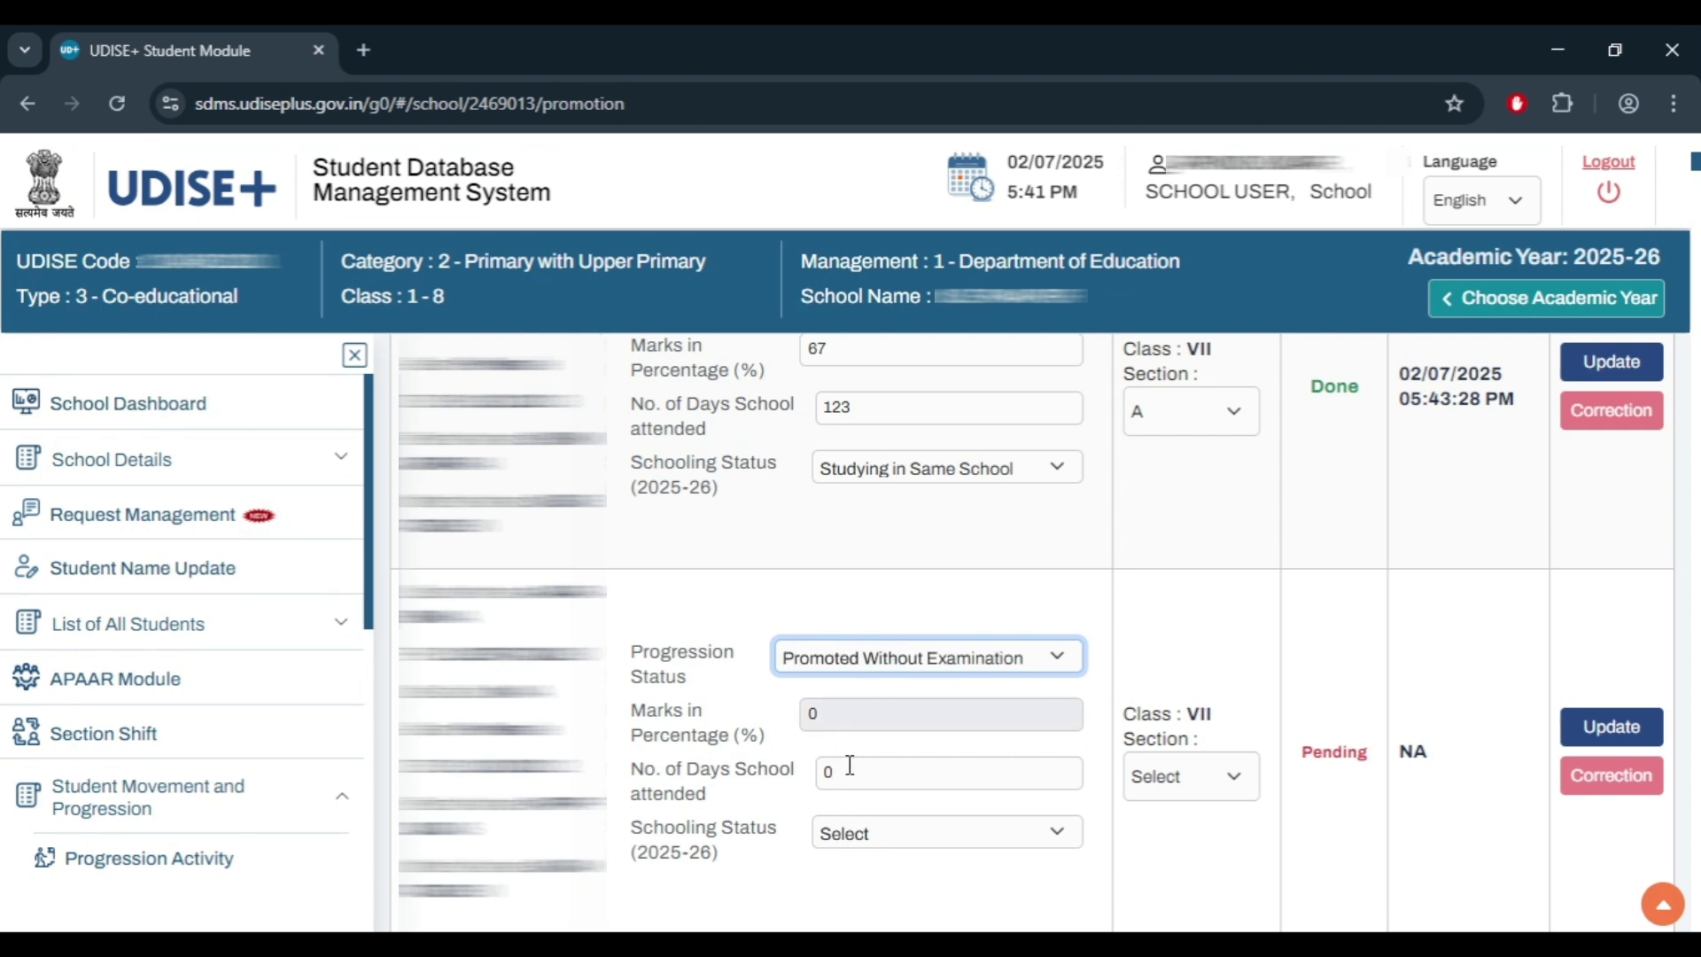
Step: Set the second student's days of school attended to 120 and the schooling status to Left School with TC/without TC
click(853, 771)
key(BackSpace)
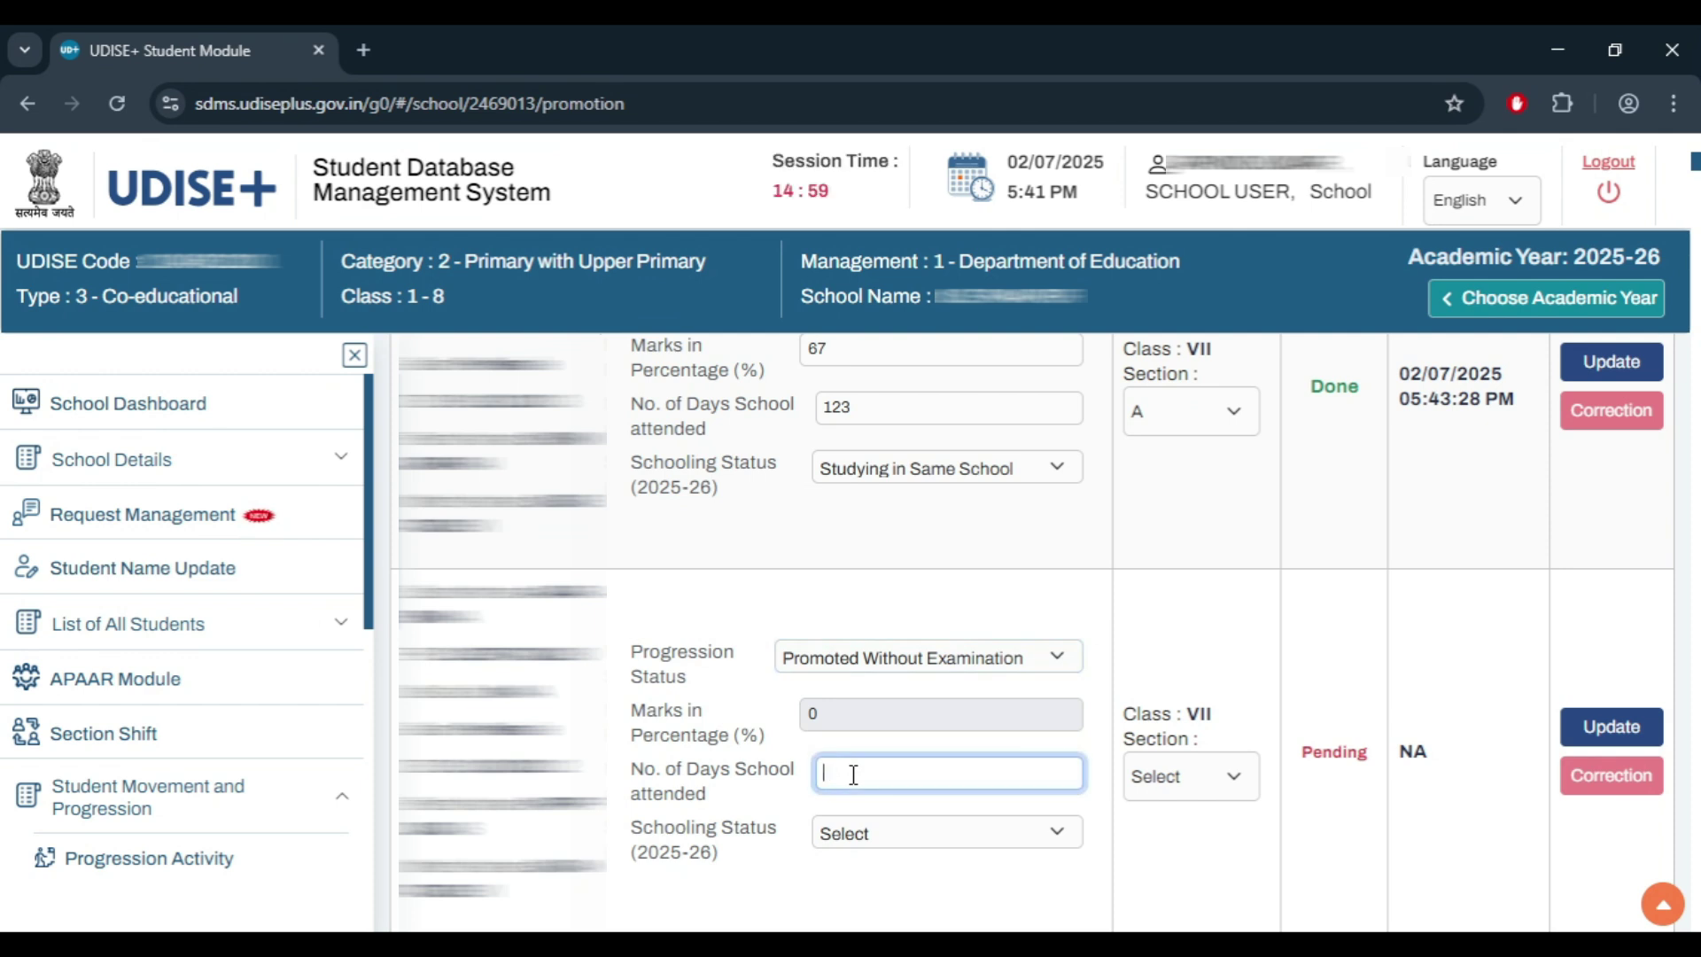
text(120)
click(854, 837)
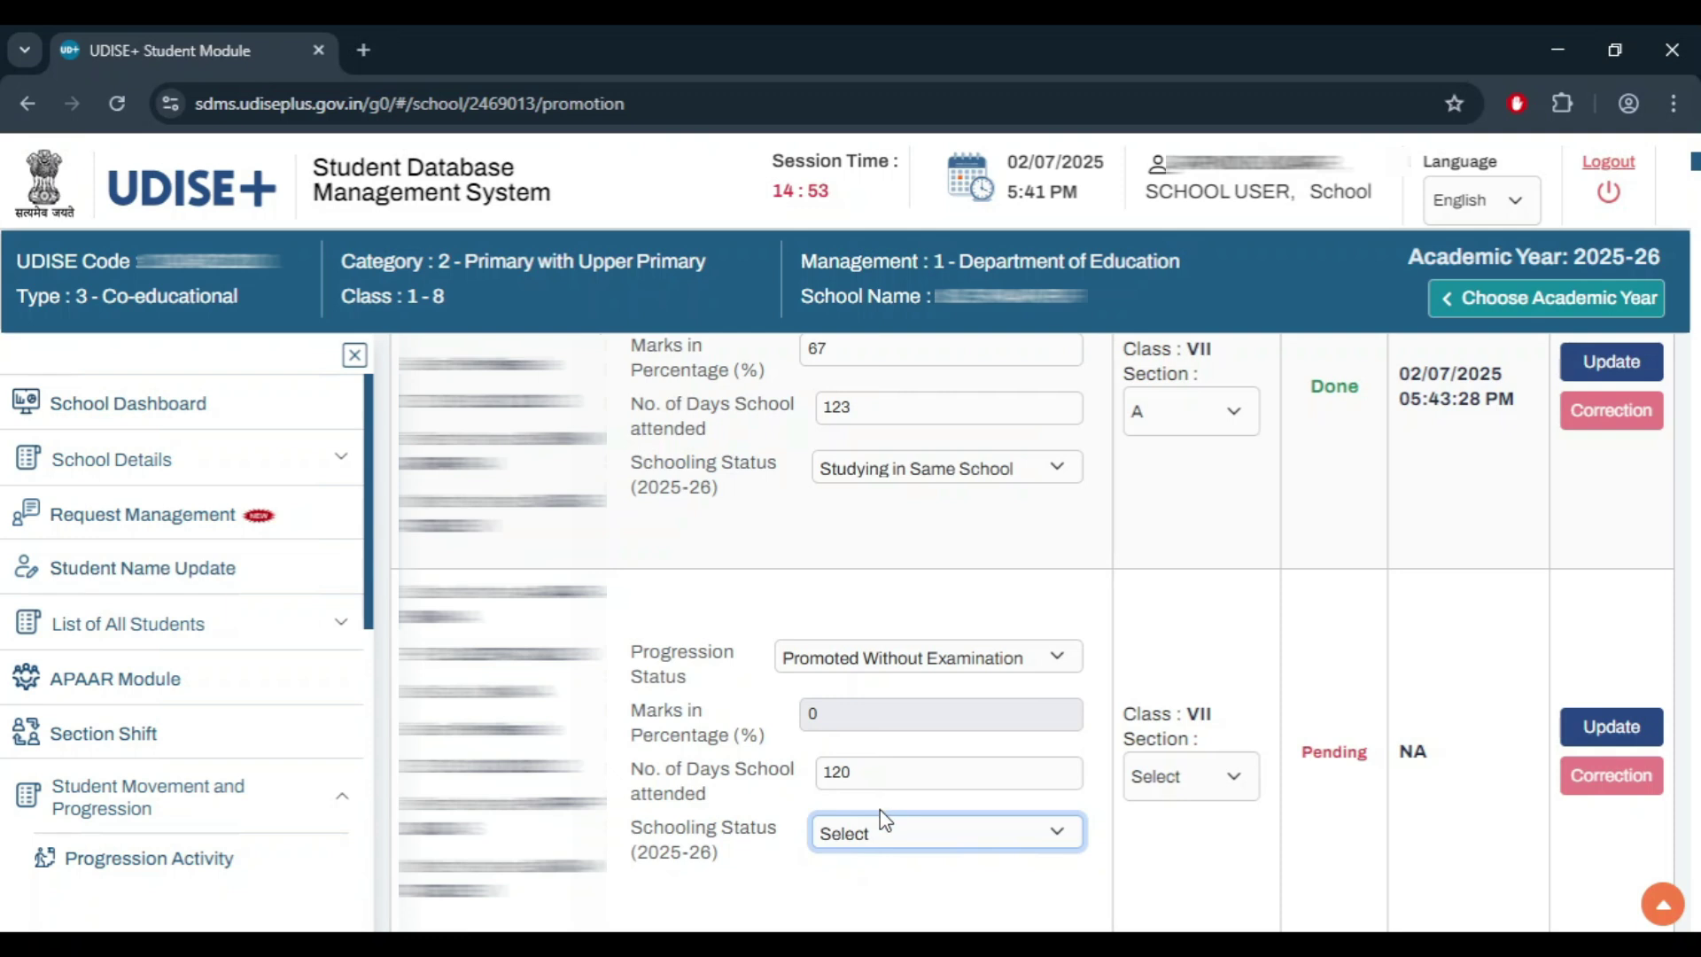
key(Down)
key(Down)
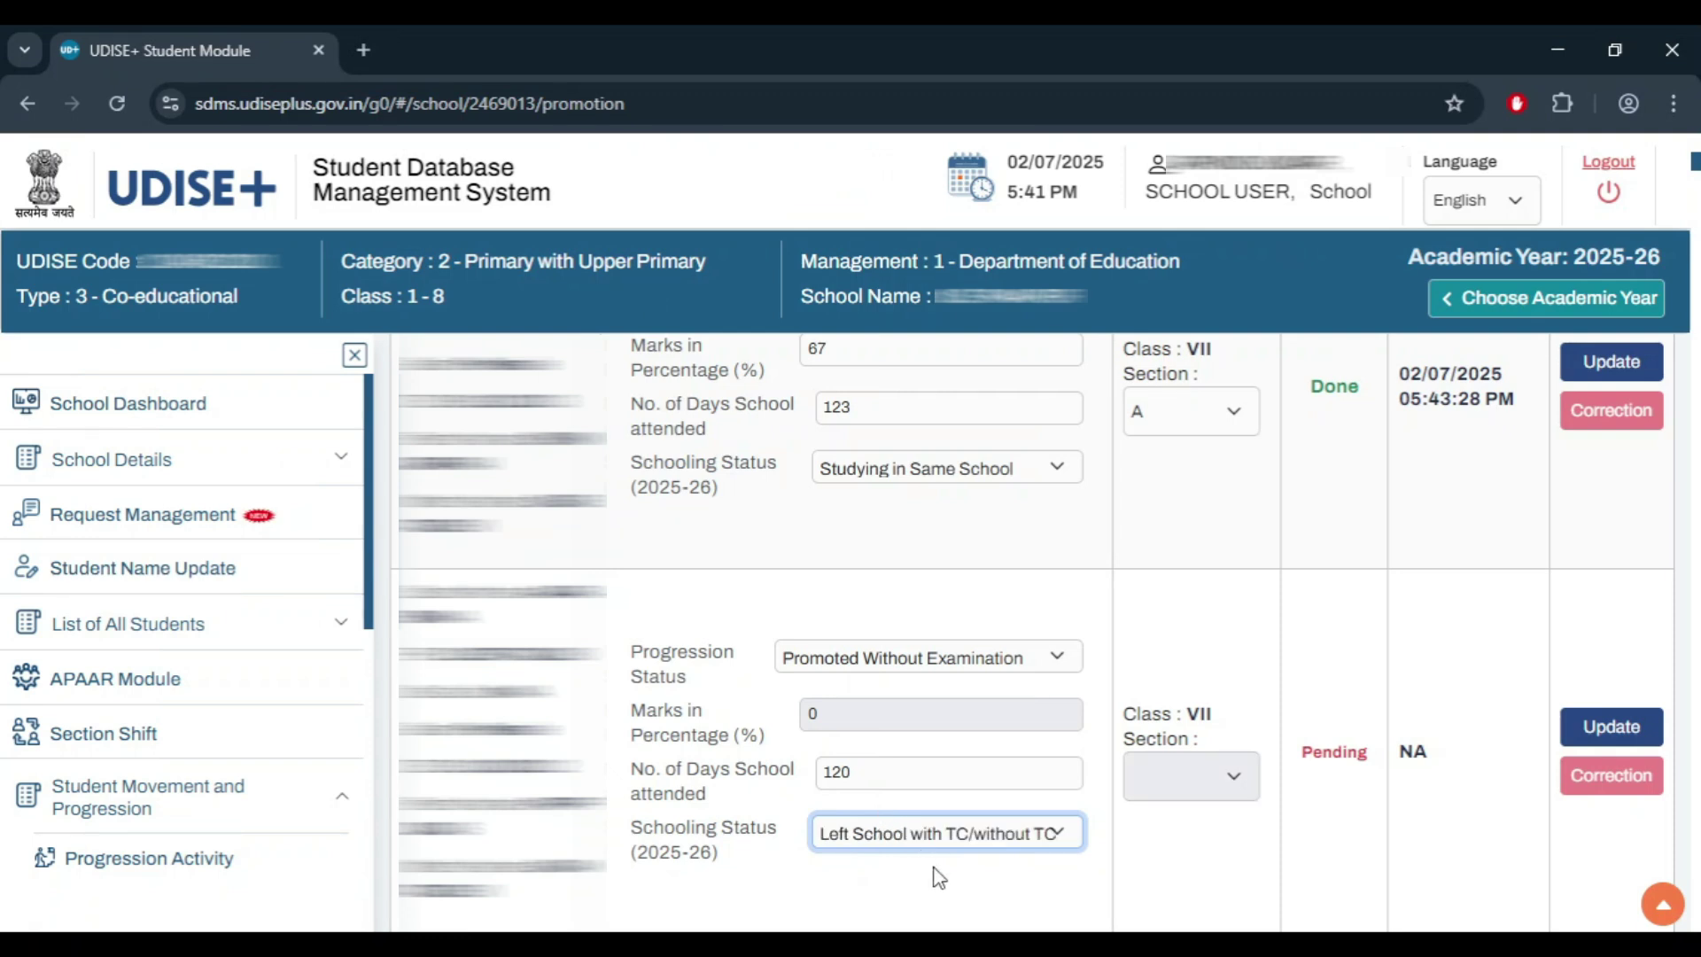
Step: Update the second student's progression record without a section and confirm the update
click(1198, 790)
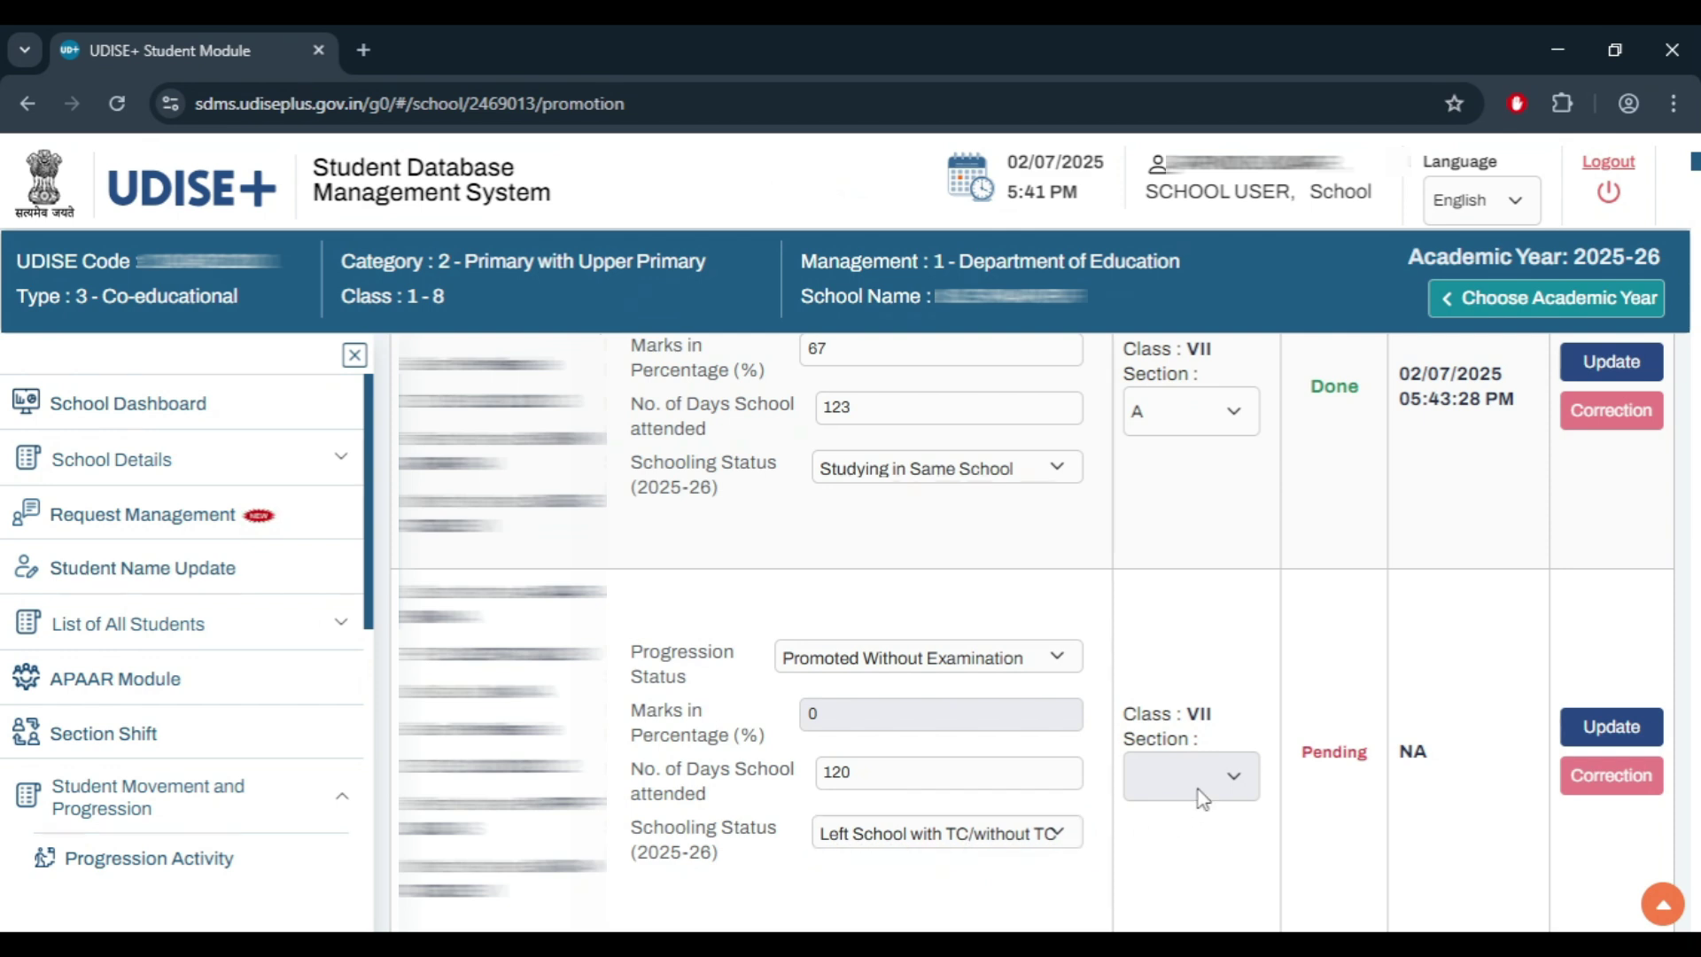
click(1618, 730)
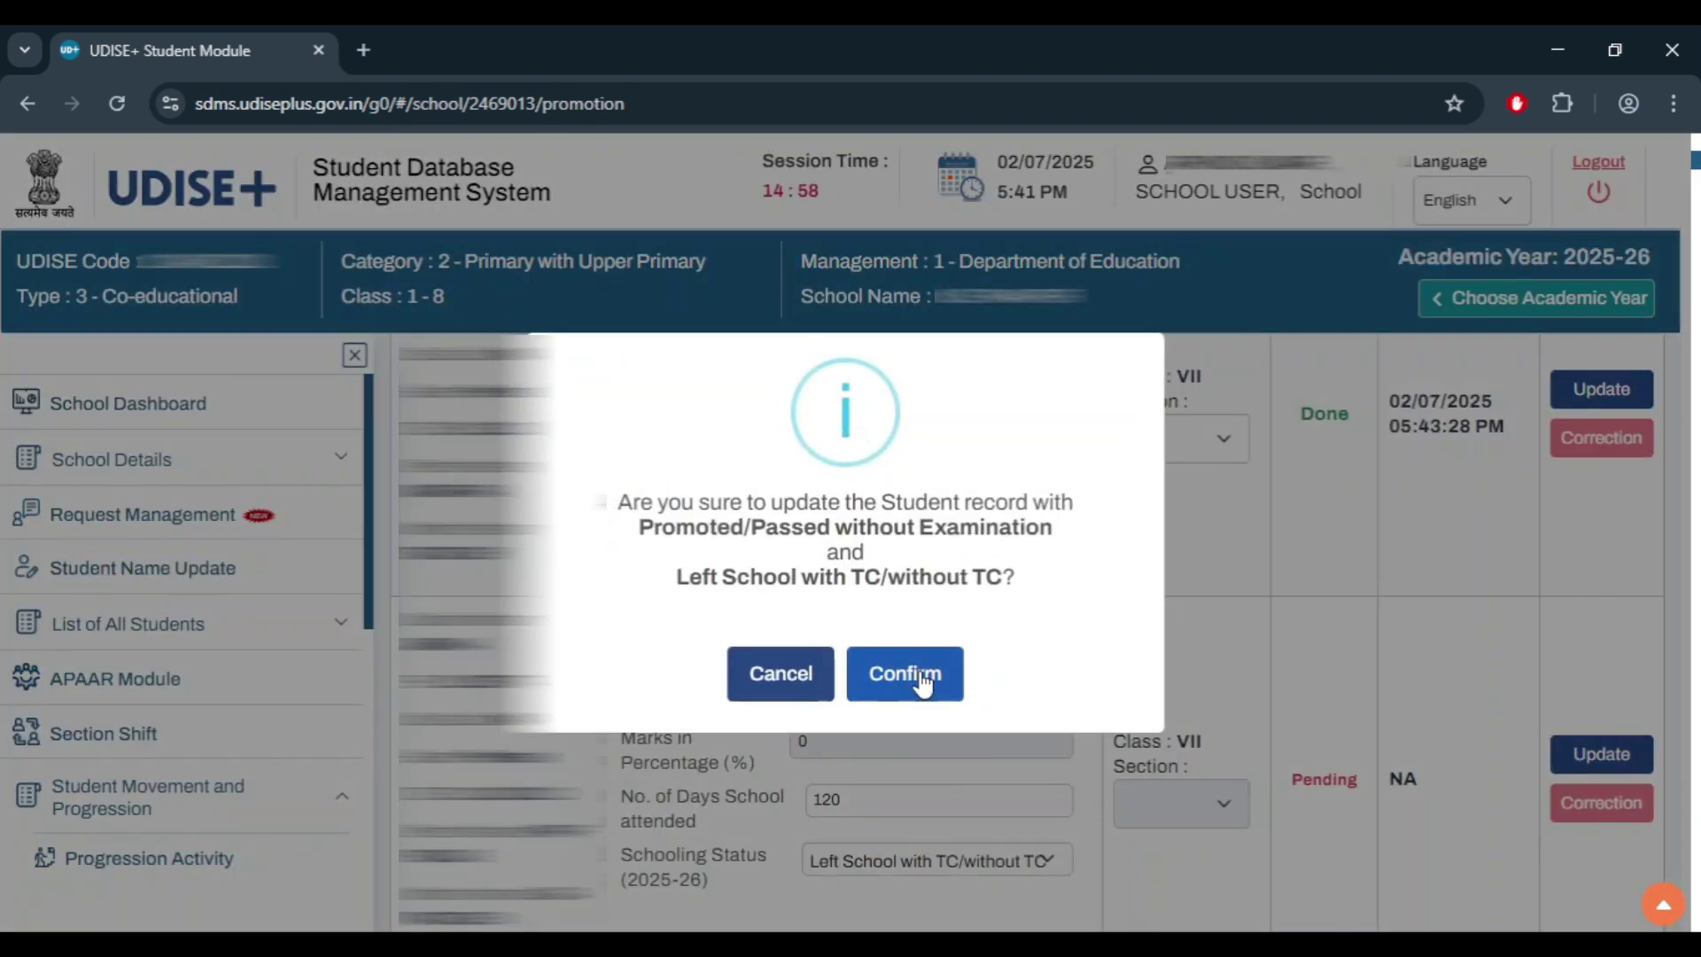
click(922, 682)
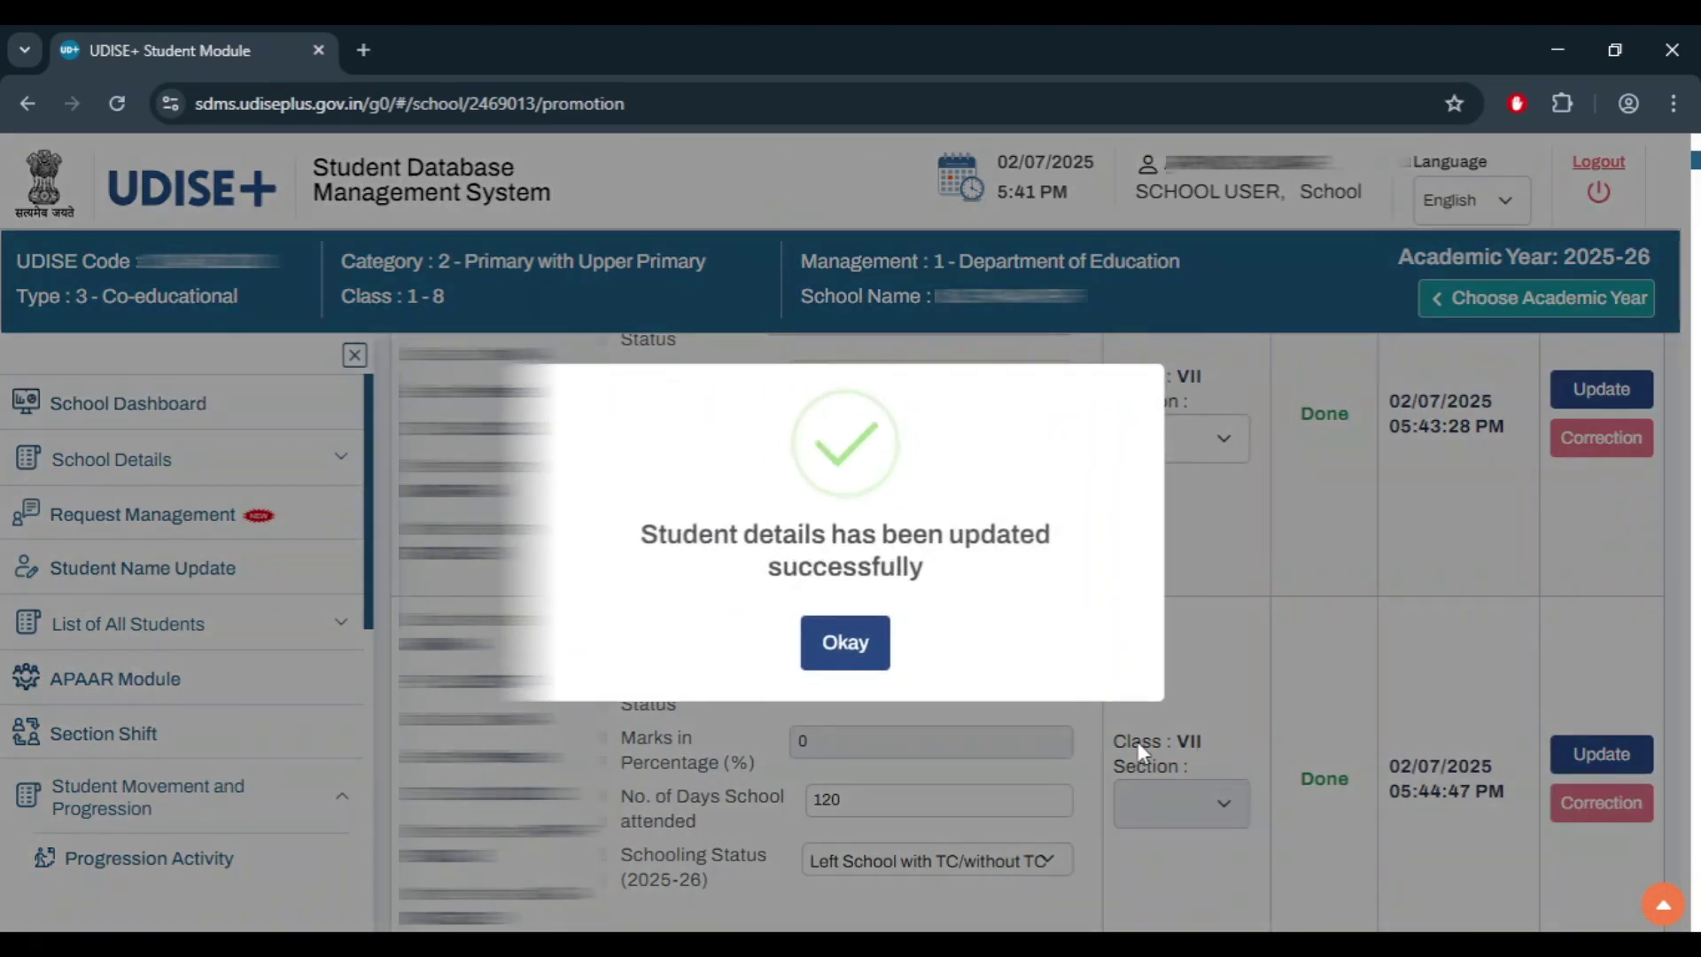
Step: Dismiss the update message and look over the progression entries of the students below the second one
click(849, 653)
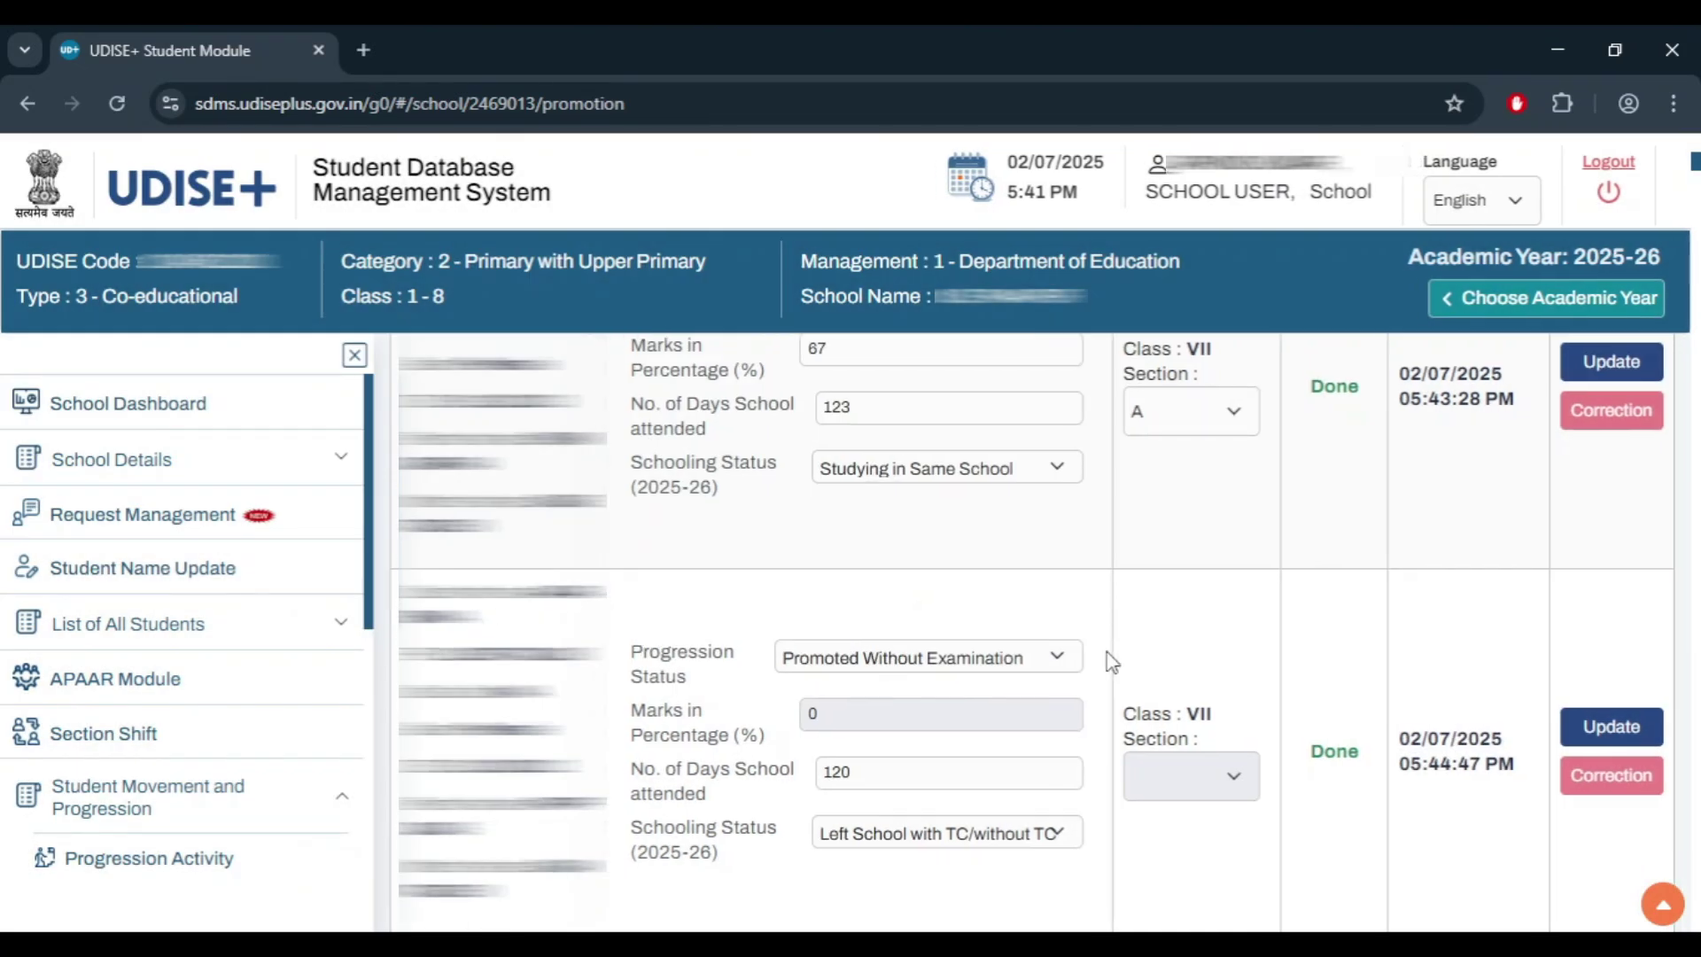
scroll(1111, 660, down, 6)
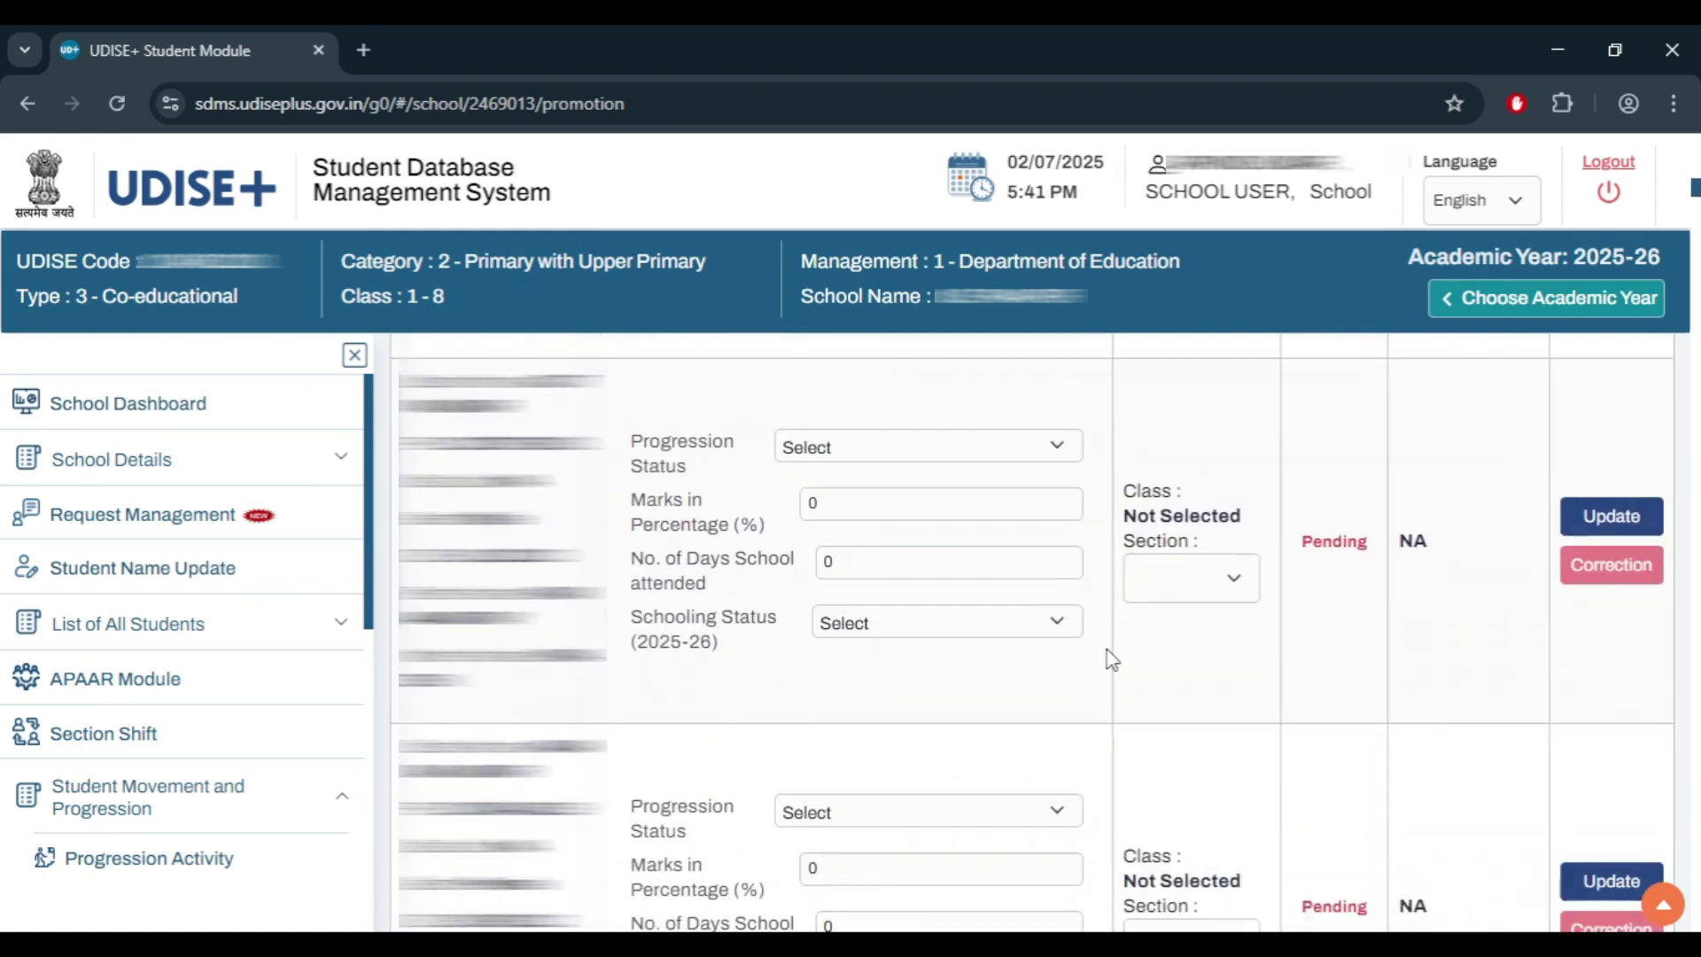
scroll(1112, 660, down, 3)
scroll(1112, 656, down, 3)
scroll(1112, 656, down, 3)
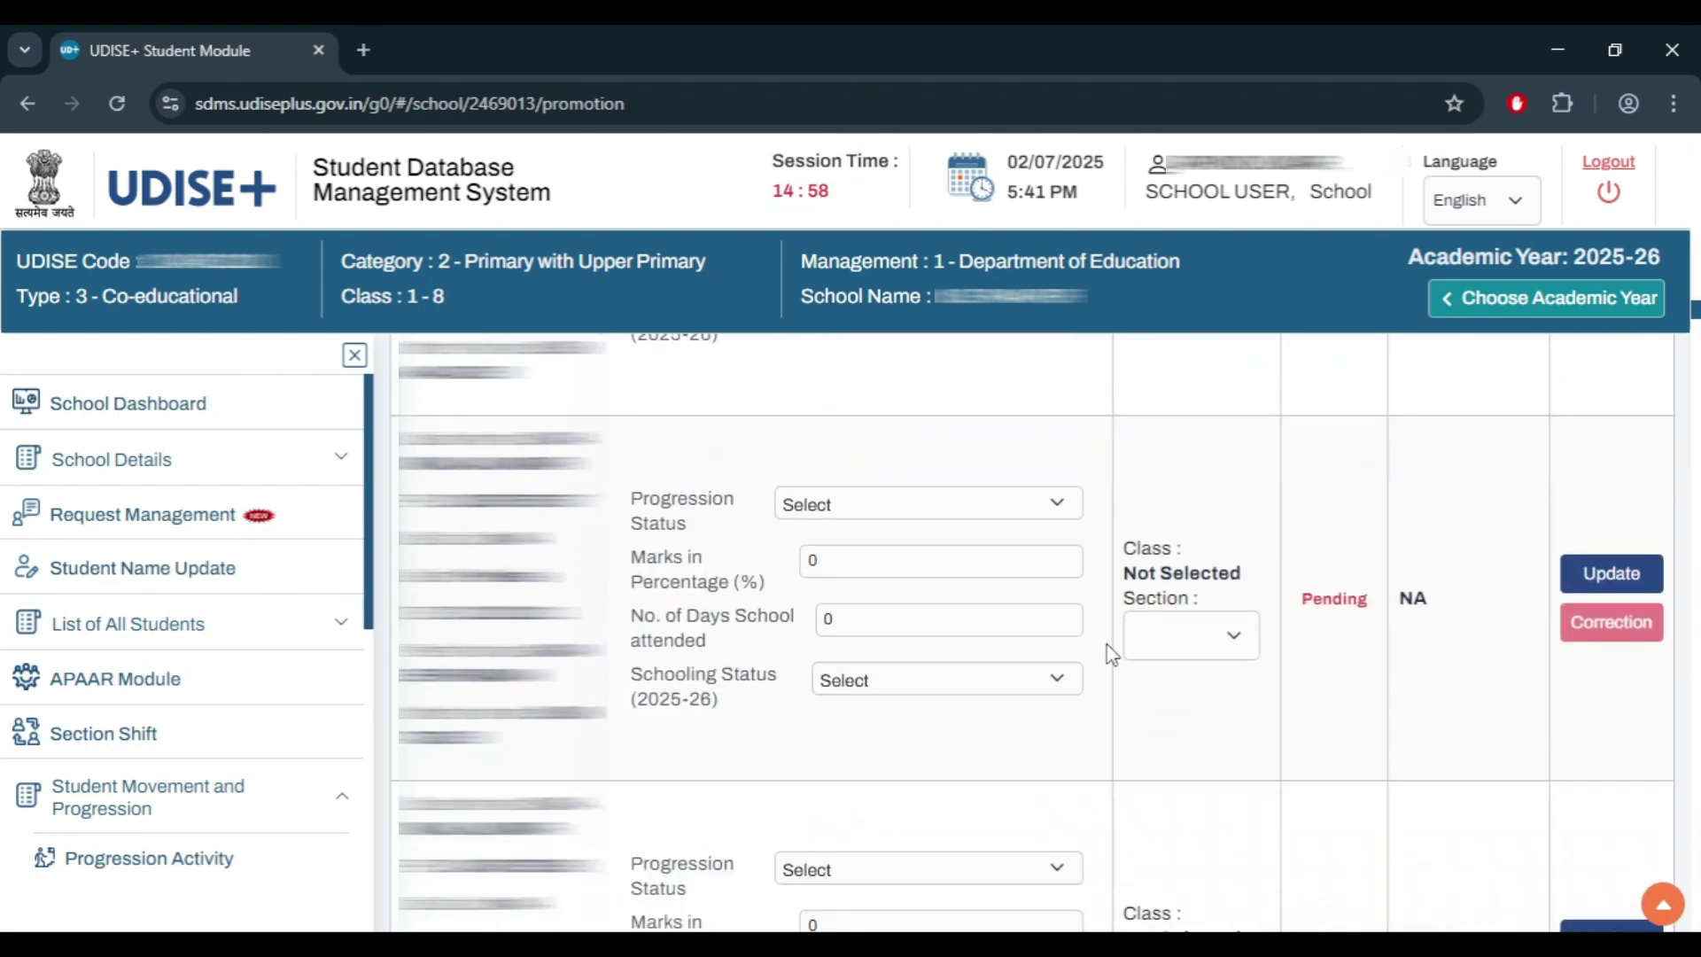
scroll(1112, 655, down, 1)
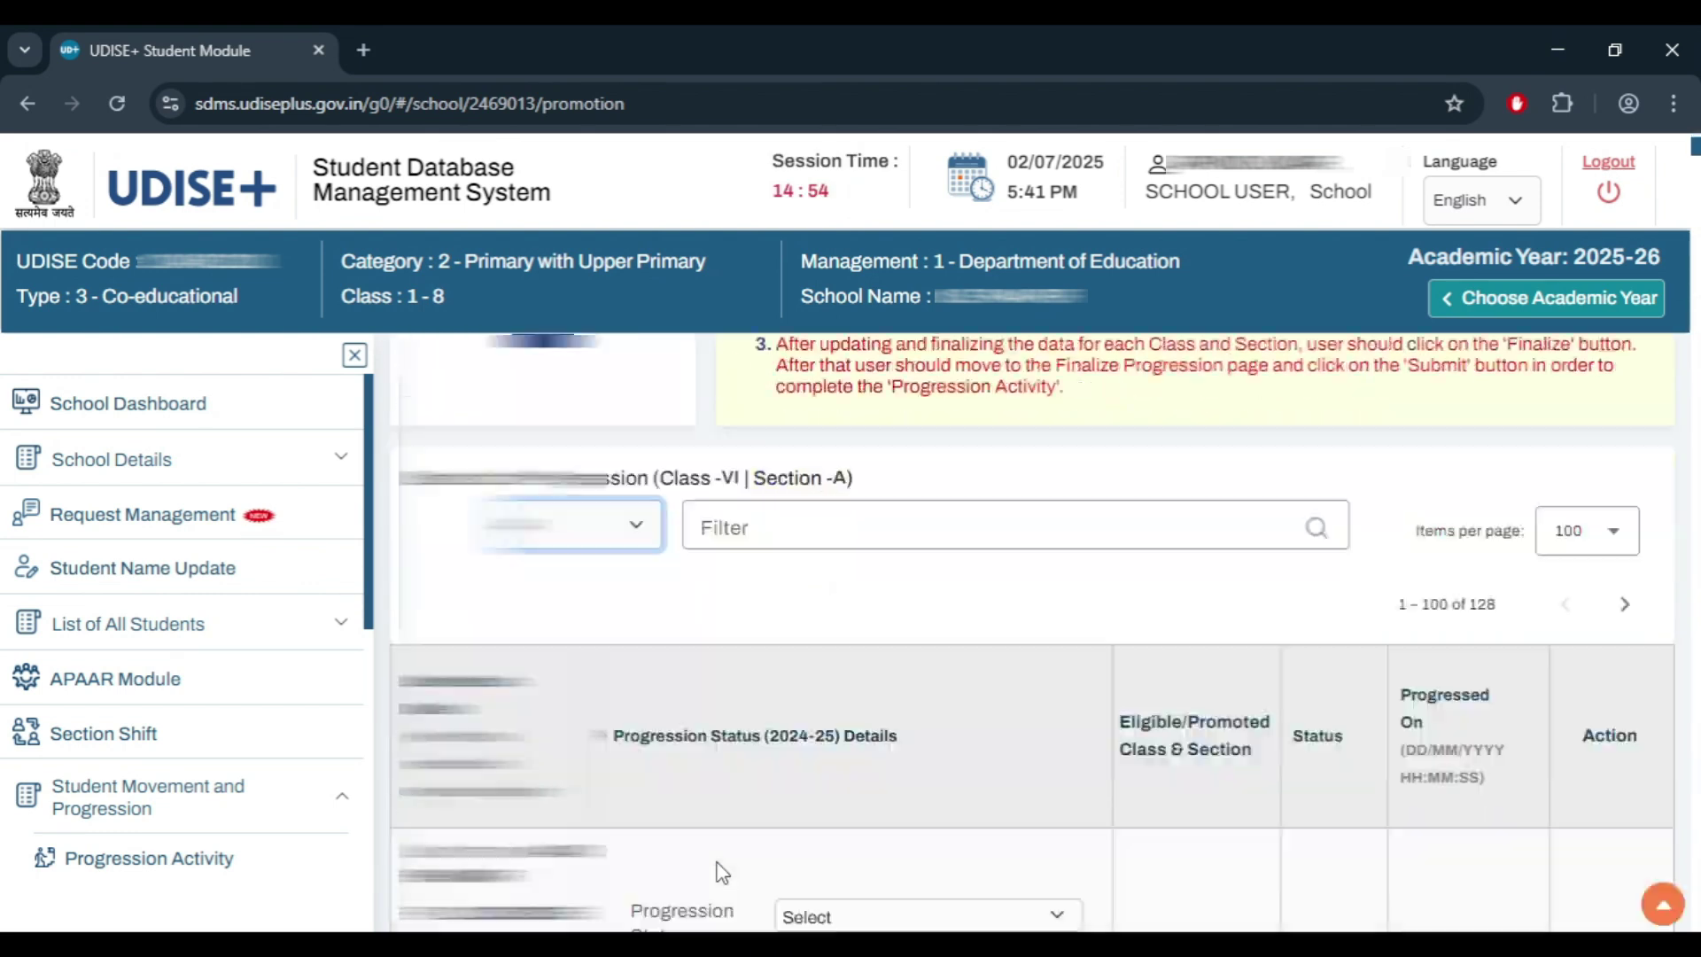
Step: Examine the progression status, marks, attendance and schooling status fields of the pending students in the class VI section A list
scroll(719, 870, down, 6)
scroll(719, 870, up, 1)
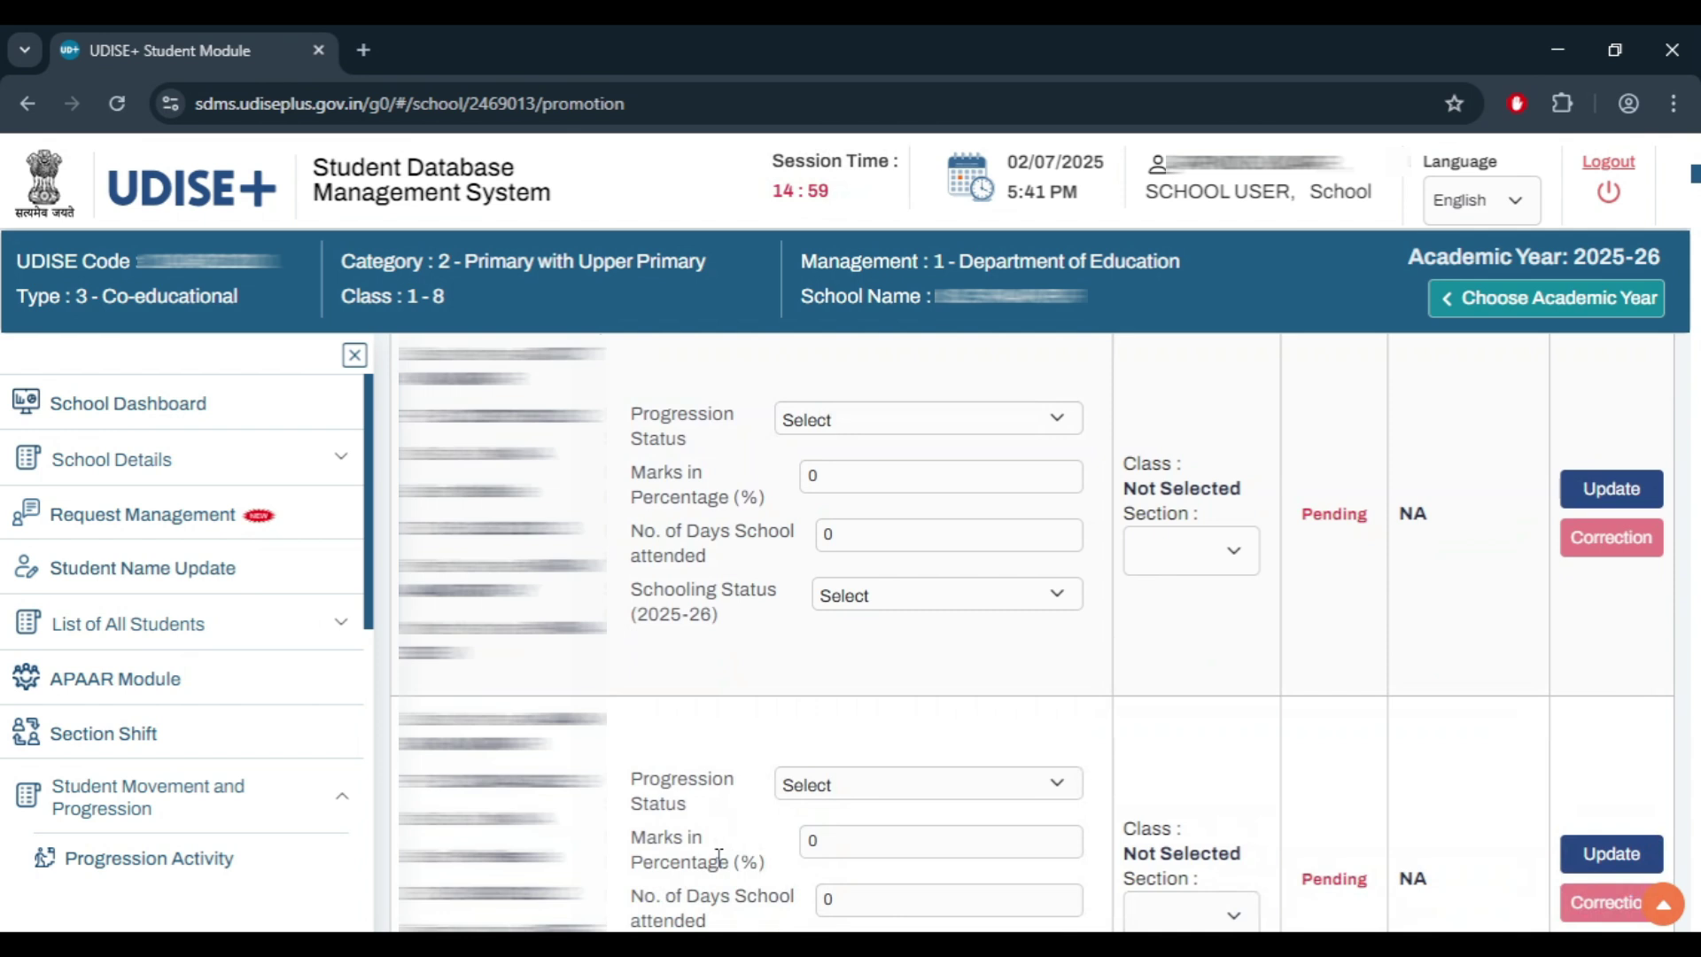
scroll(719, 857, up, 1)
scroll(719, 864, down, 5)
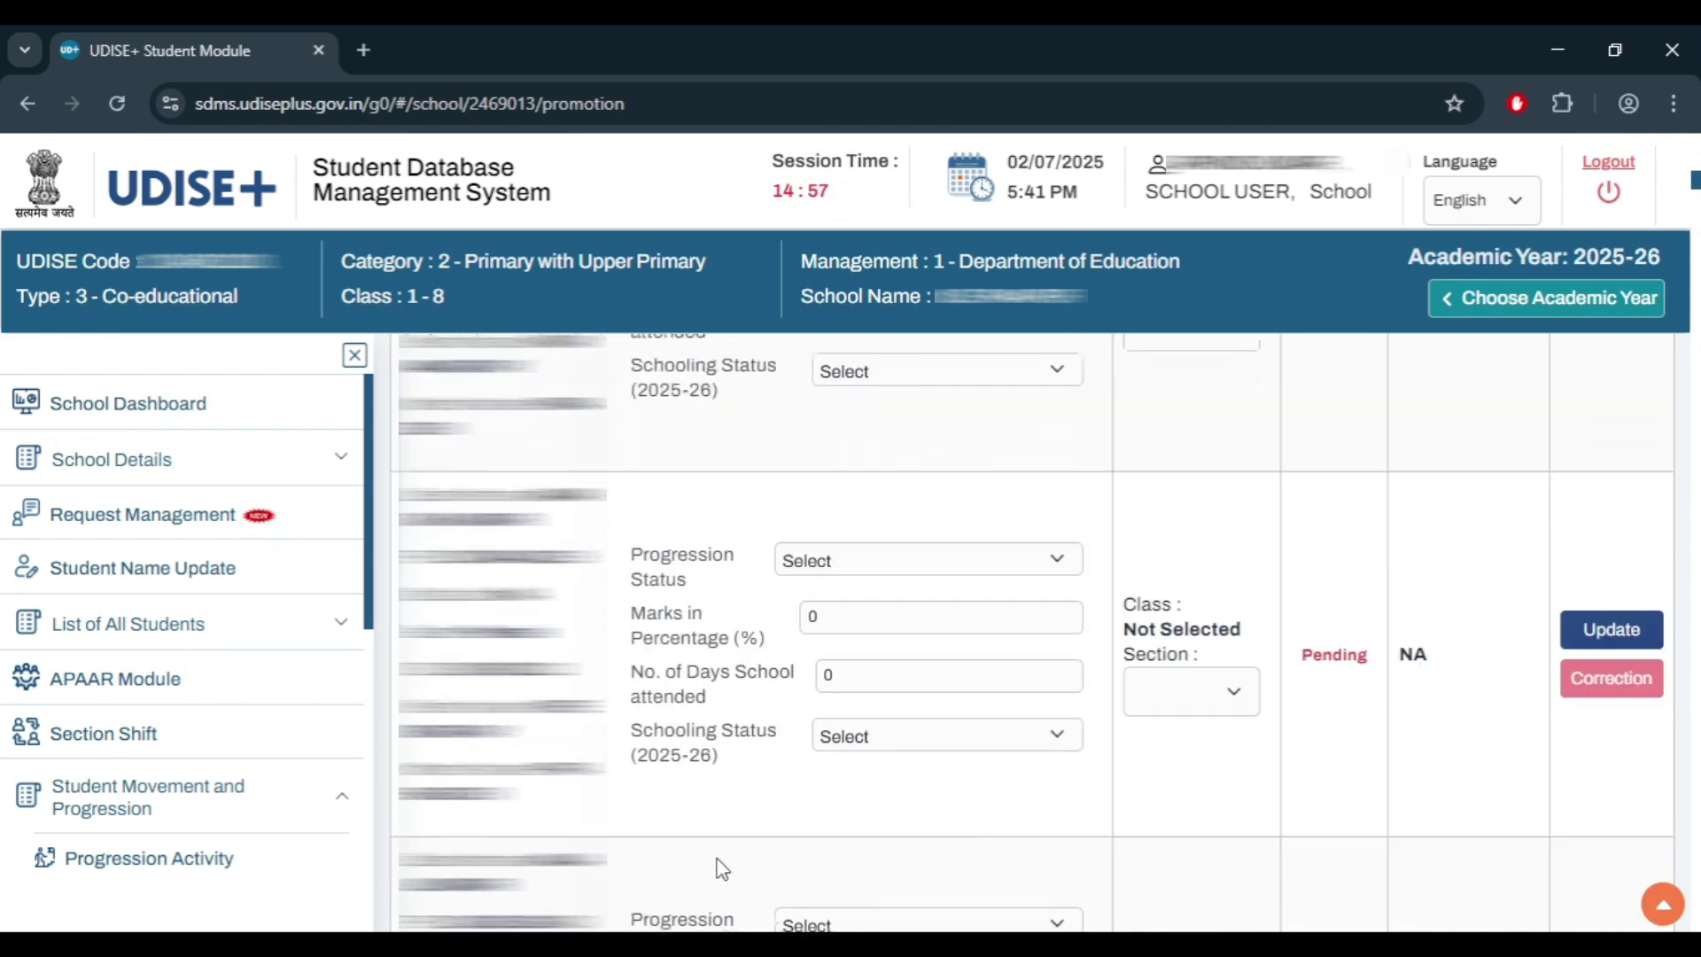
scroll(719, 864, down, 5)
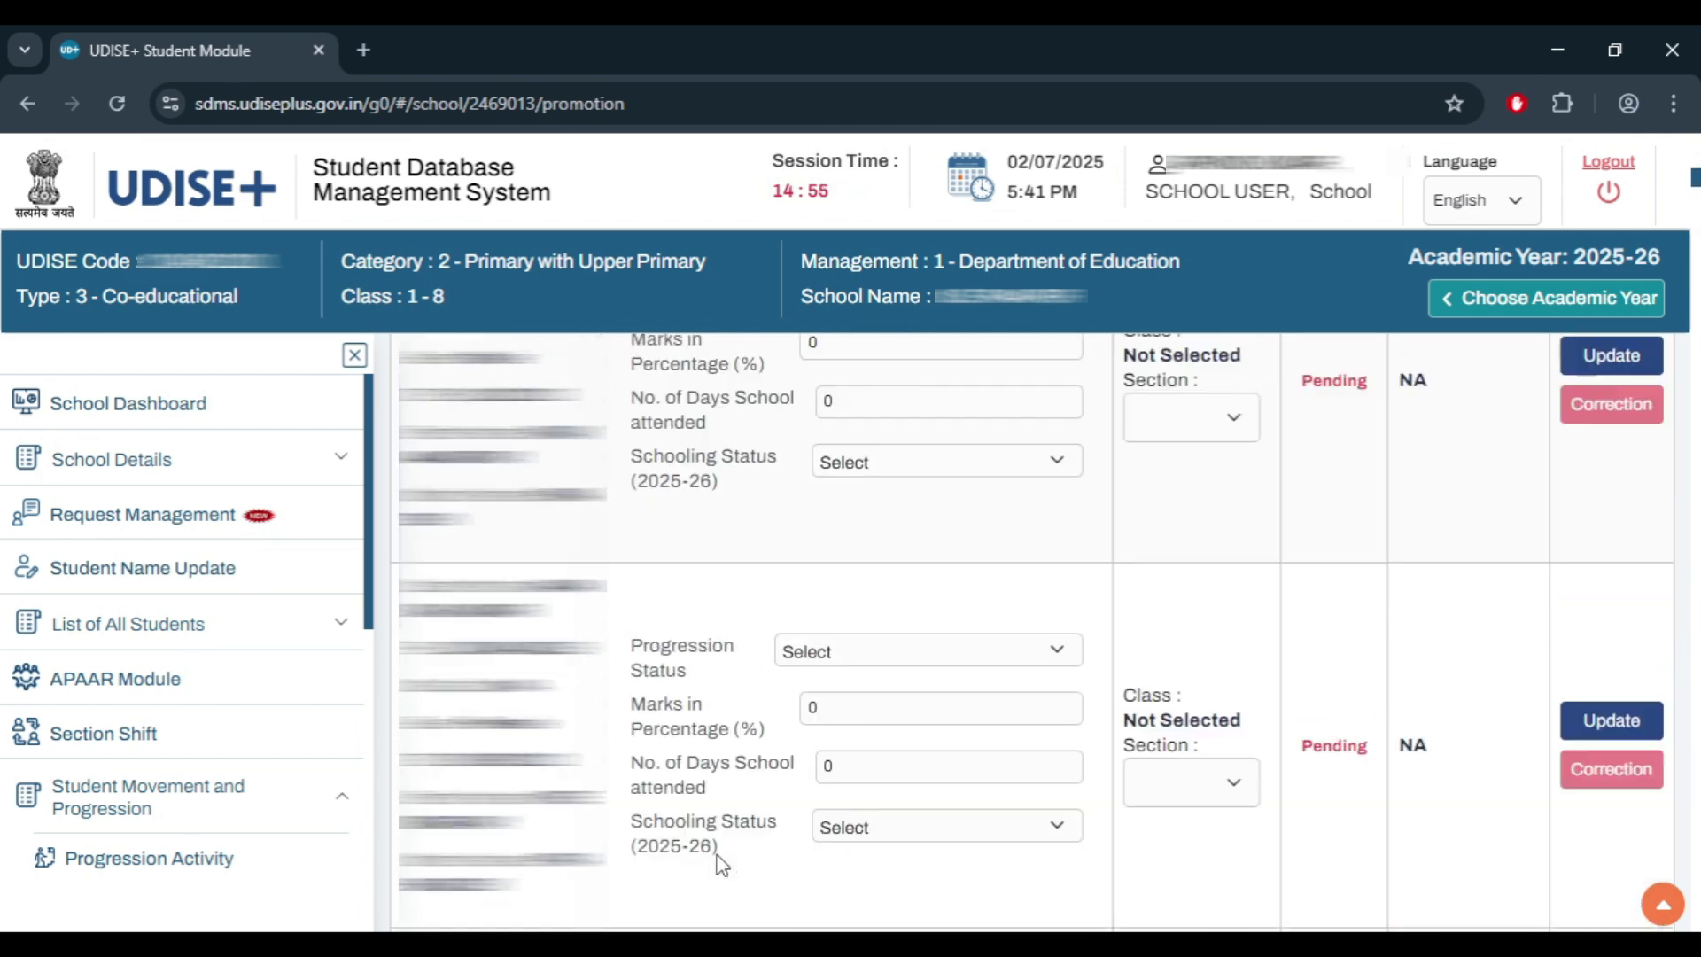
scroll(719, 864, down, 1)
scroll(719, 860, up, 5)
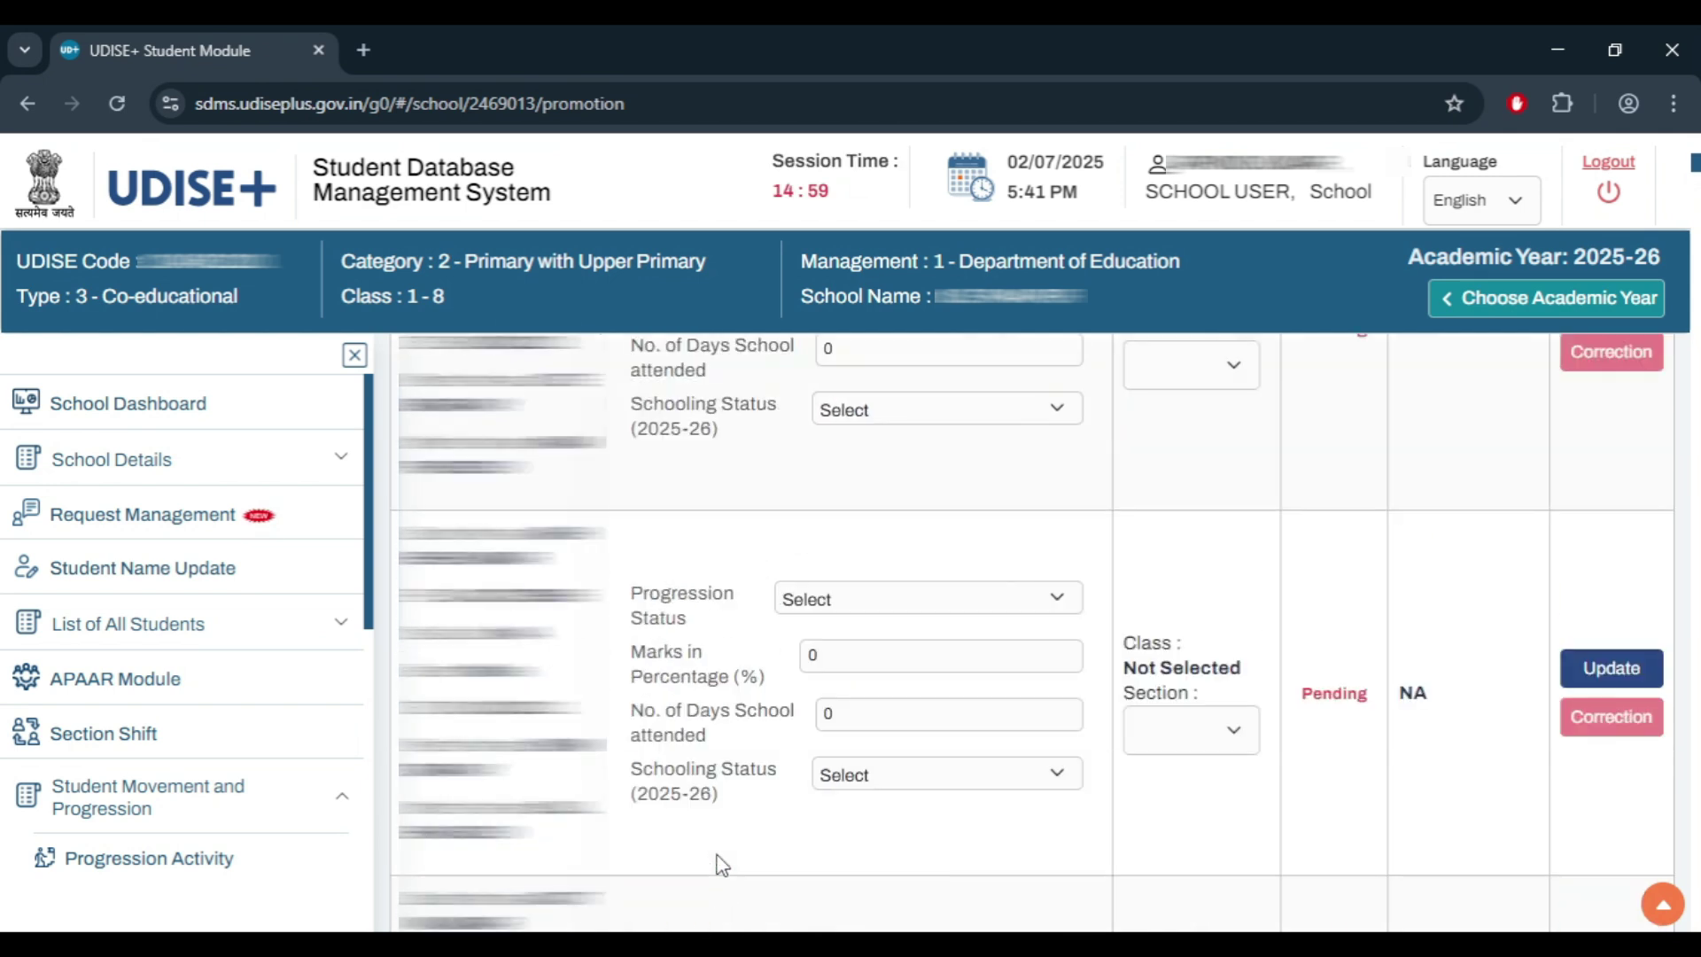
scroll(720, 857, up, 3)
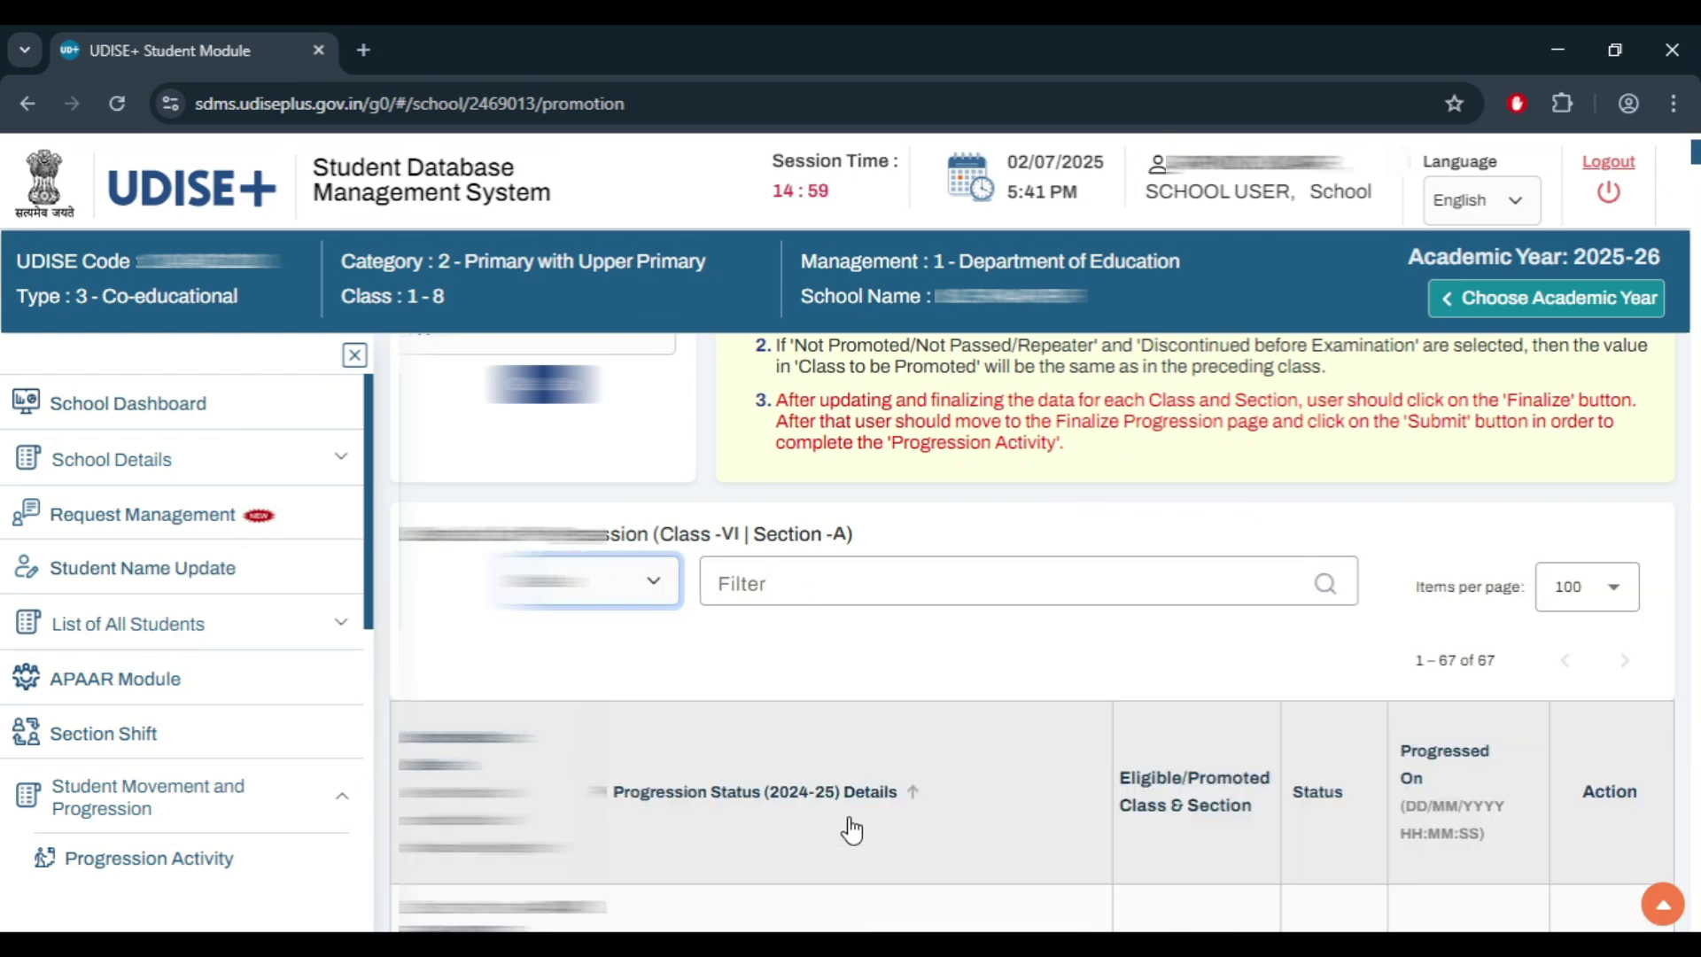
scroll(852, 830, down, 5)
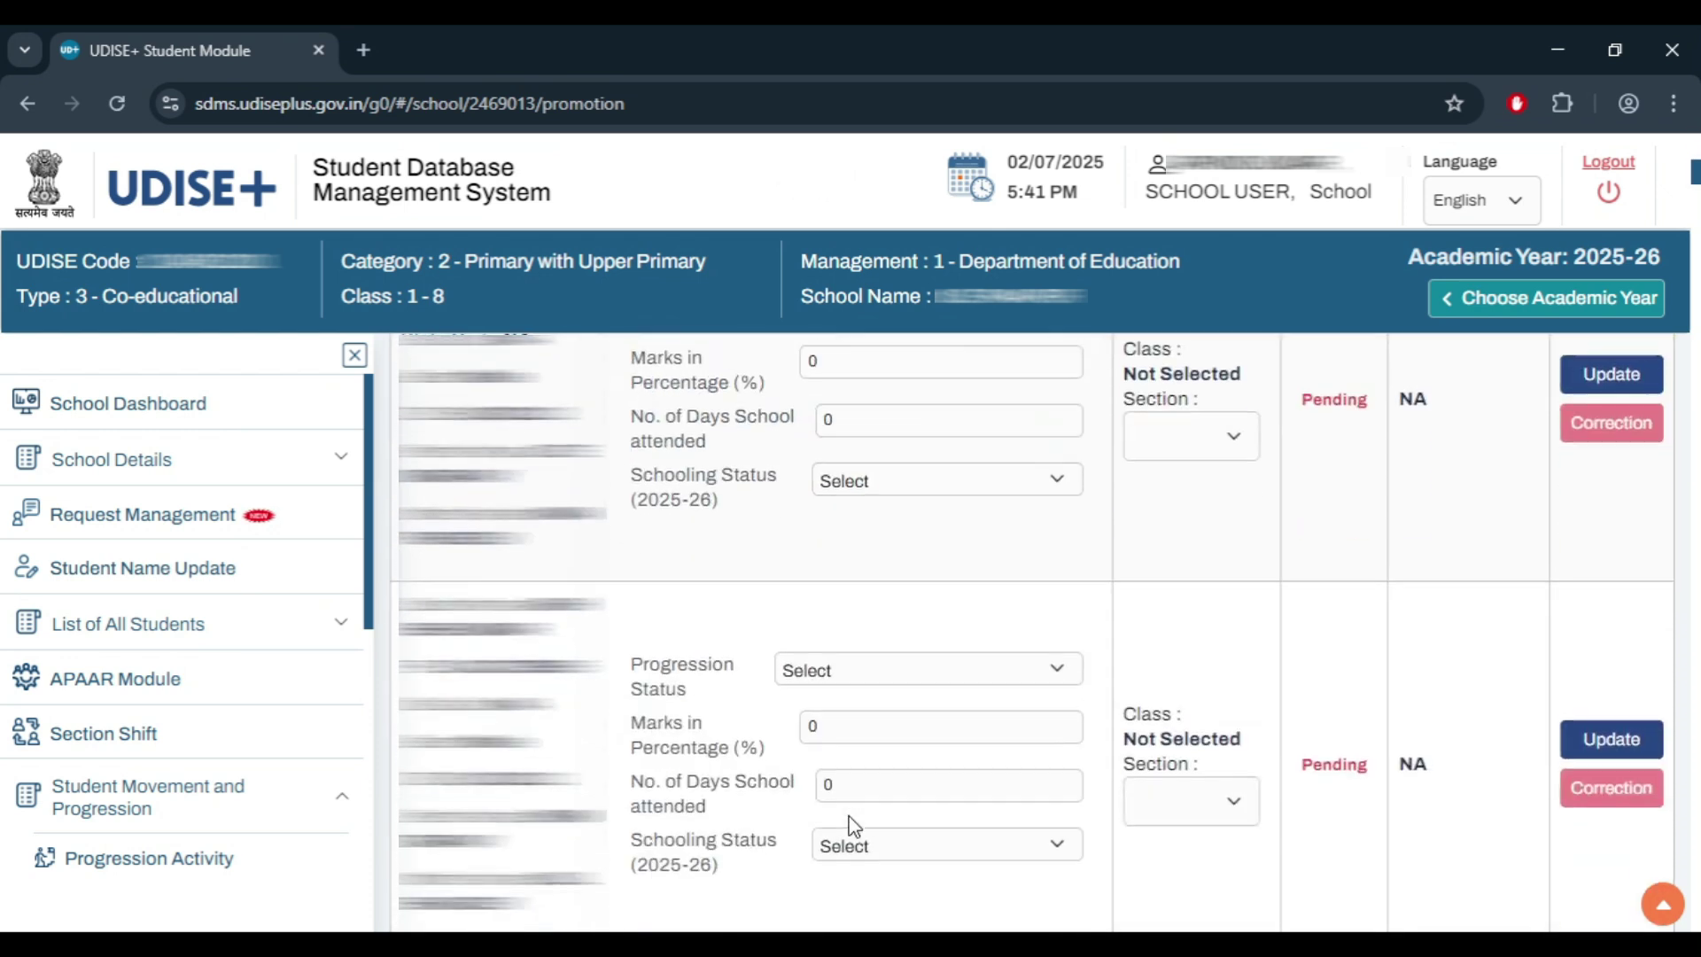
scroll(850, 826, down, 1)
scroll(852, 824, up, 1)
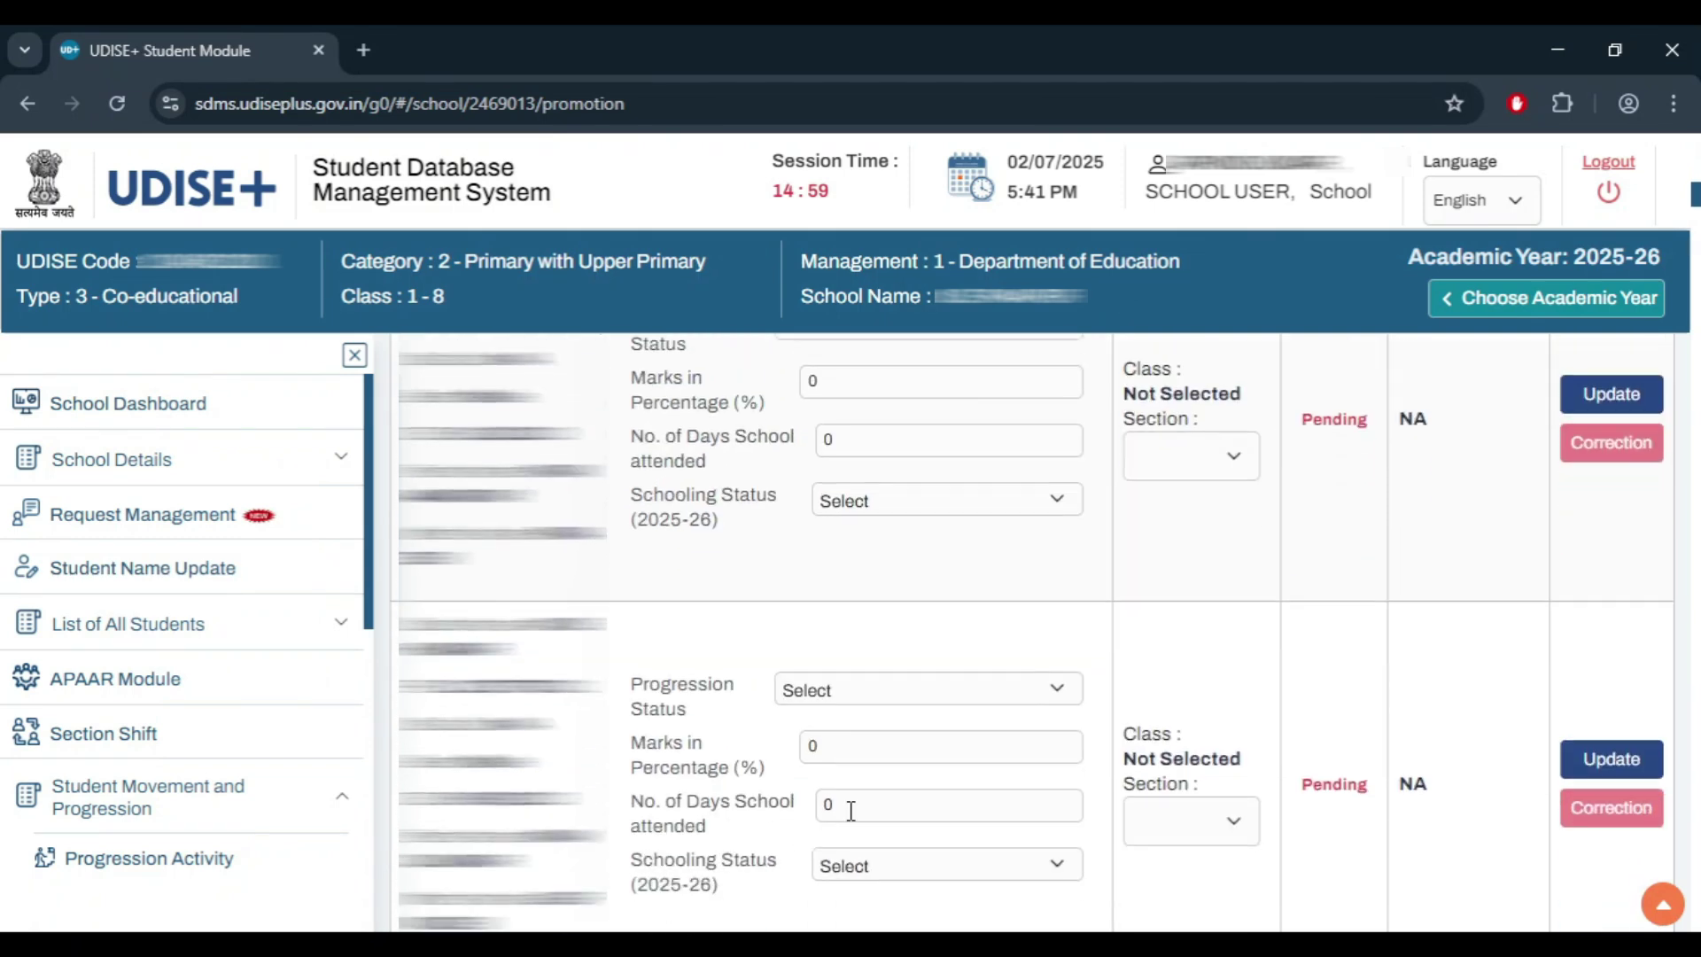
scroll(904, 588, down, 1)
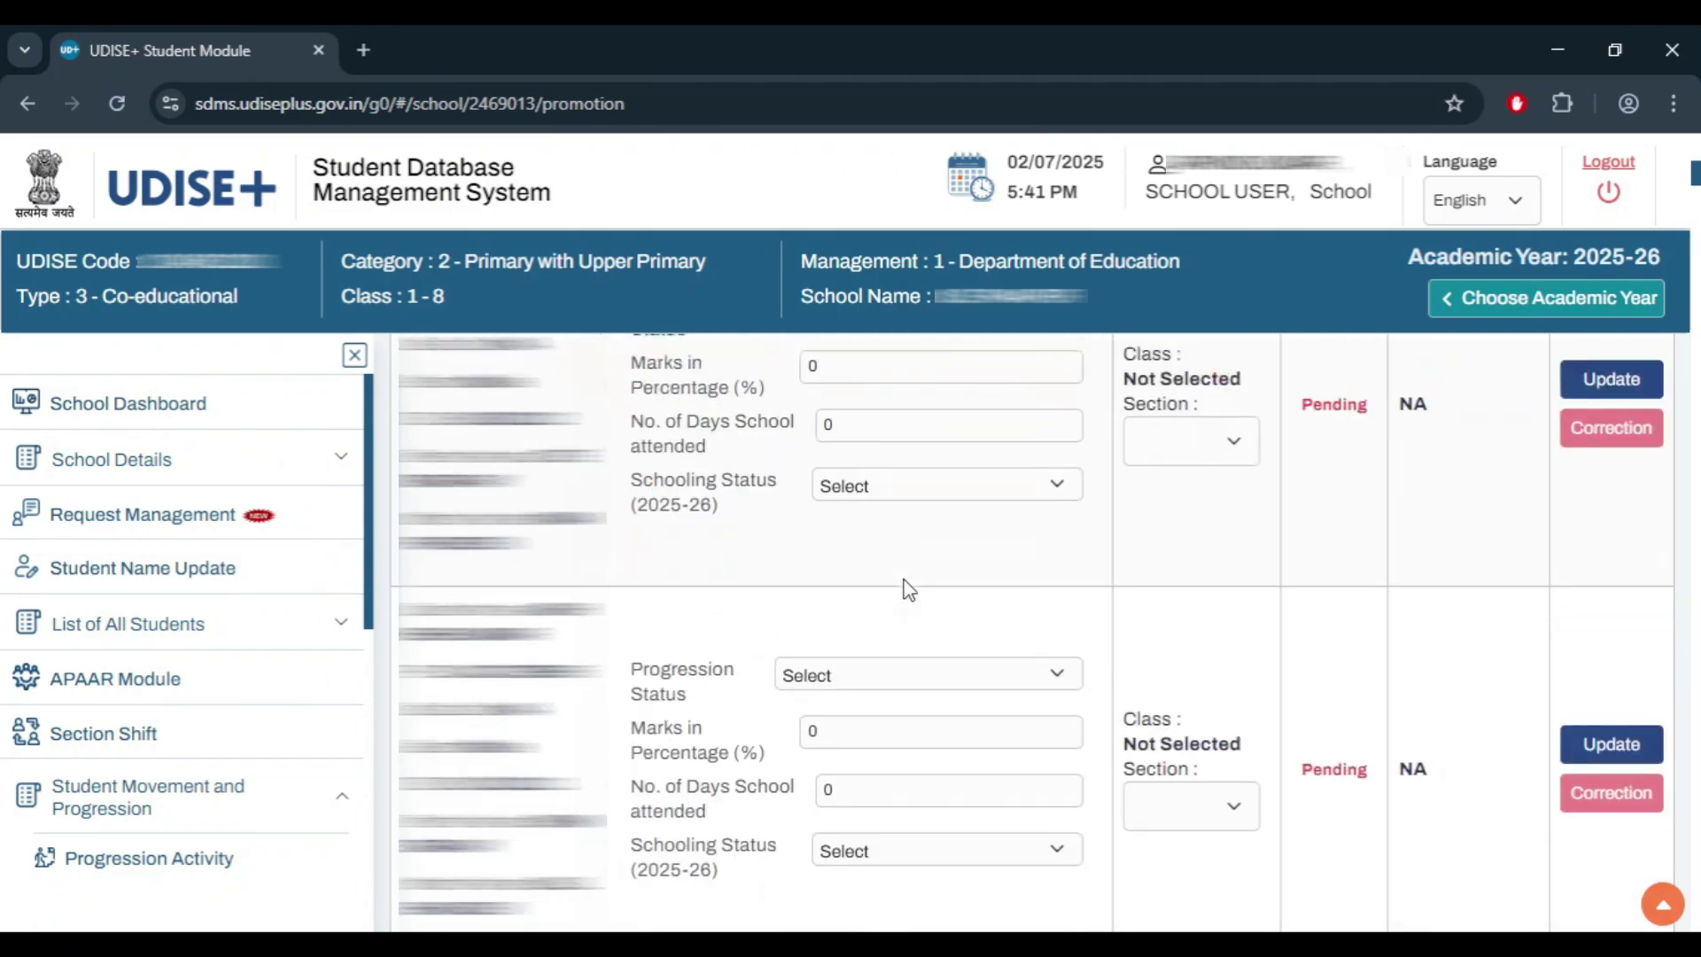
scroll(903, 588, up, 5)
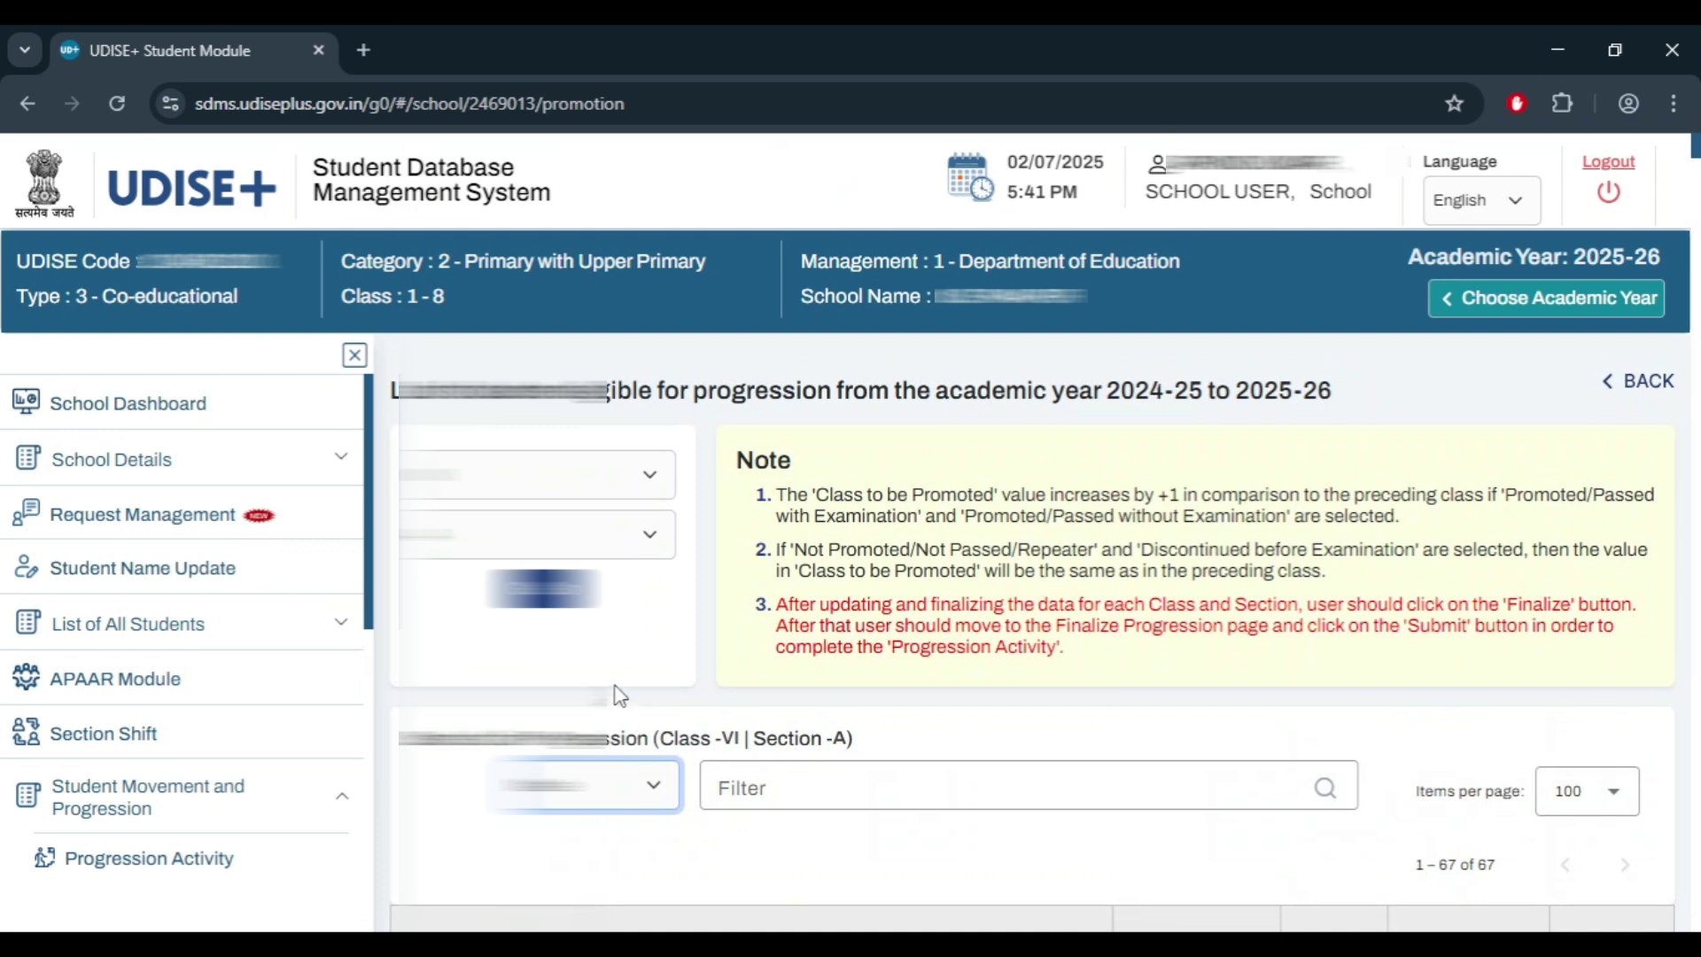
scroll(964, 911, down, 6)
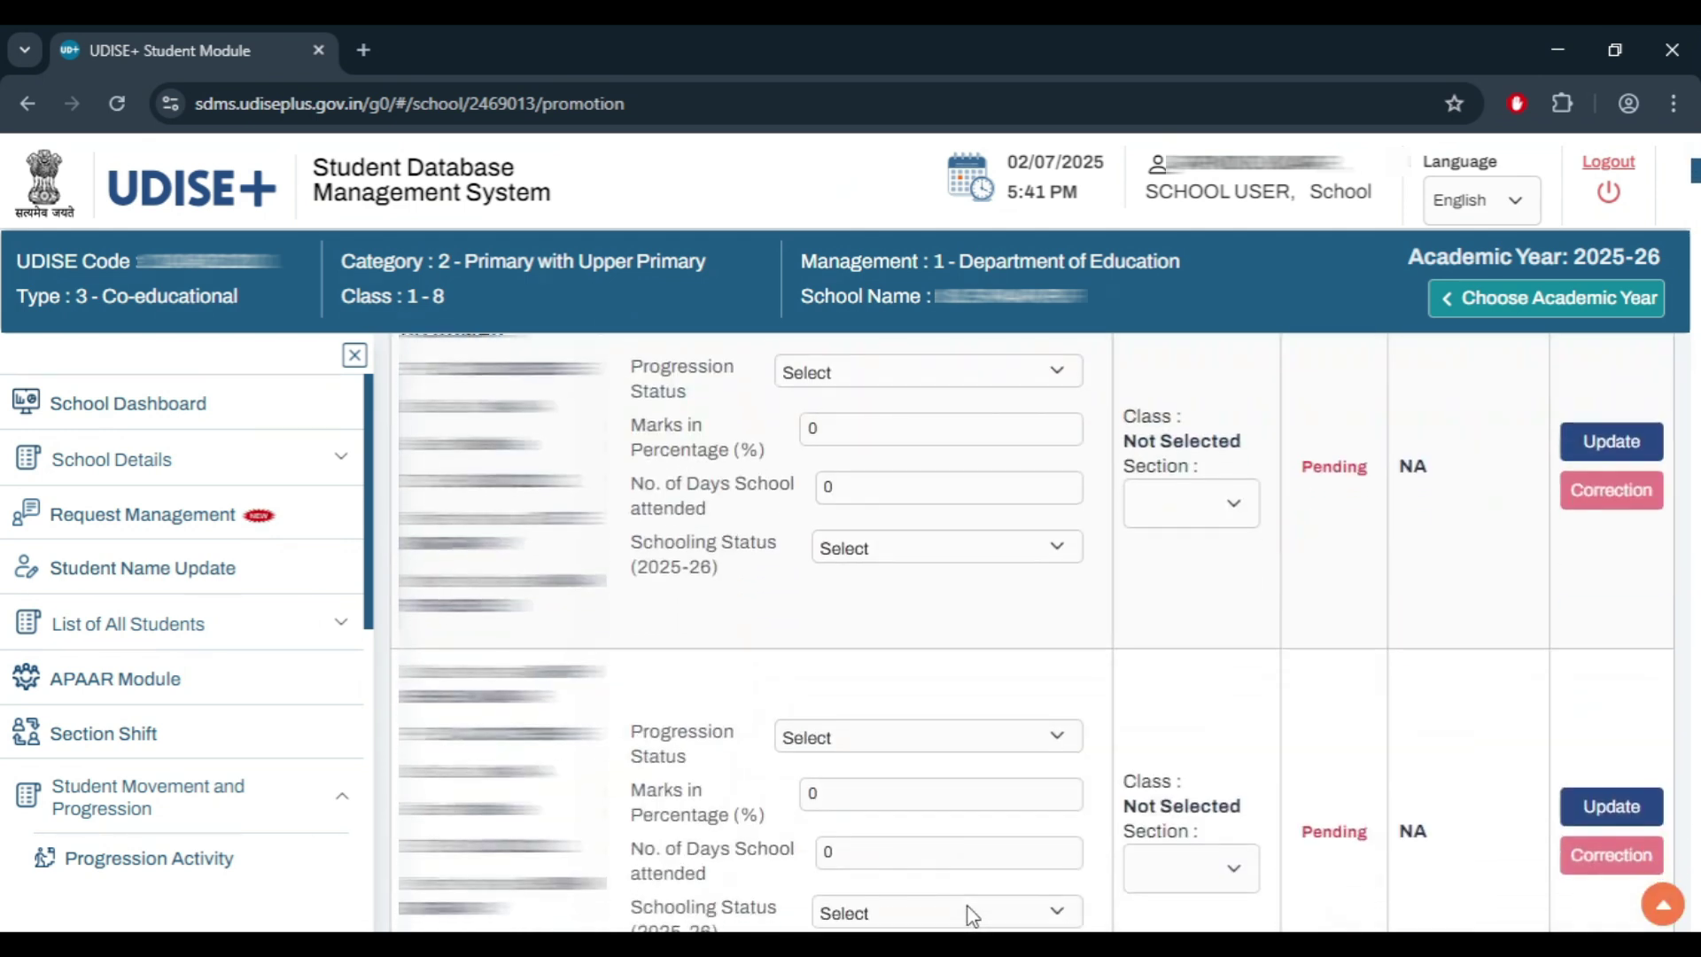
scroll(972, 915, up, 6)
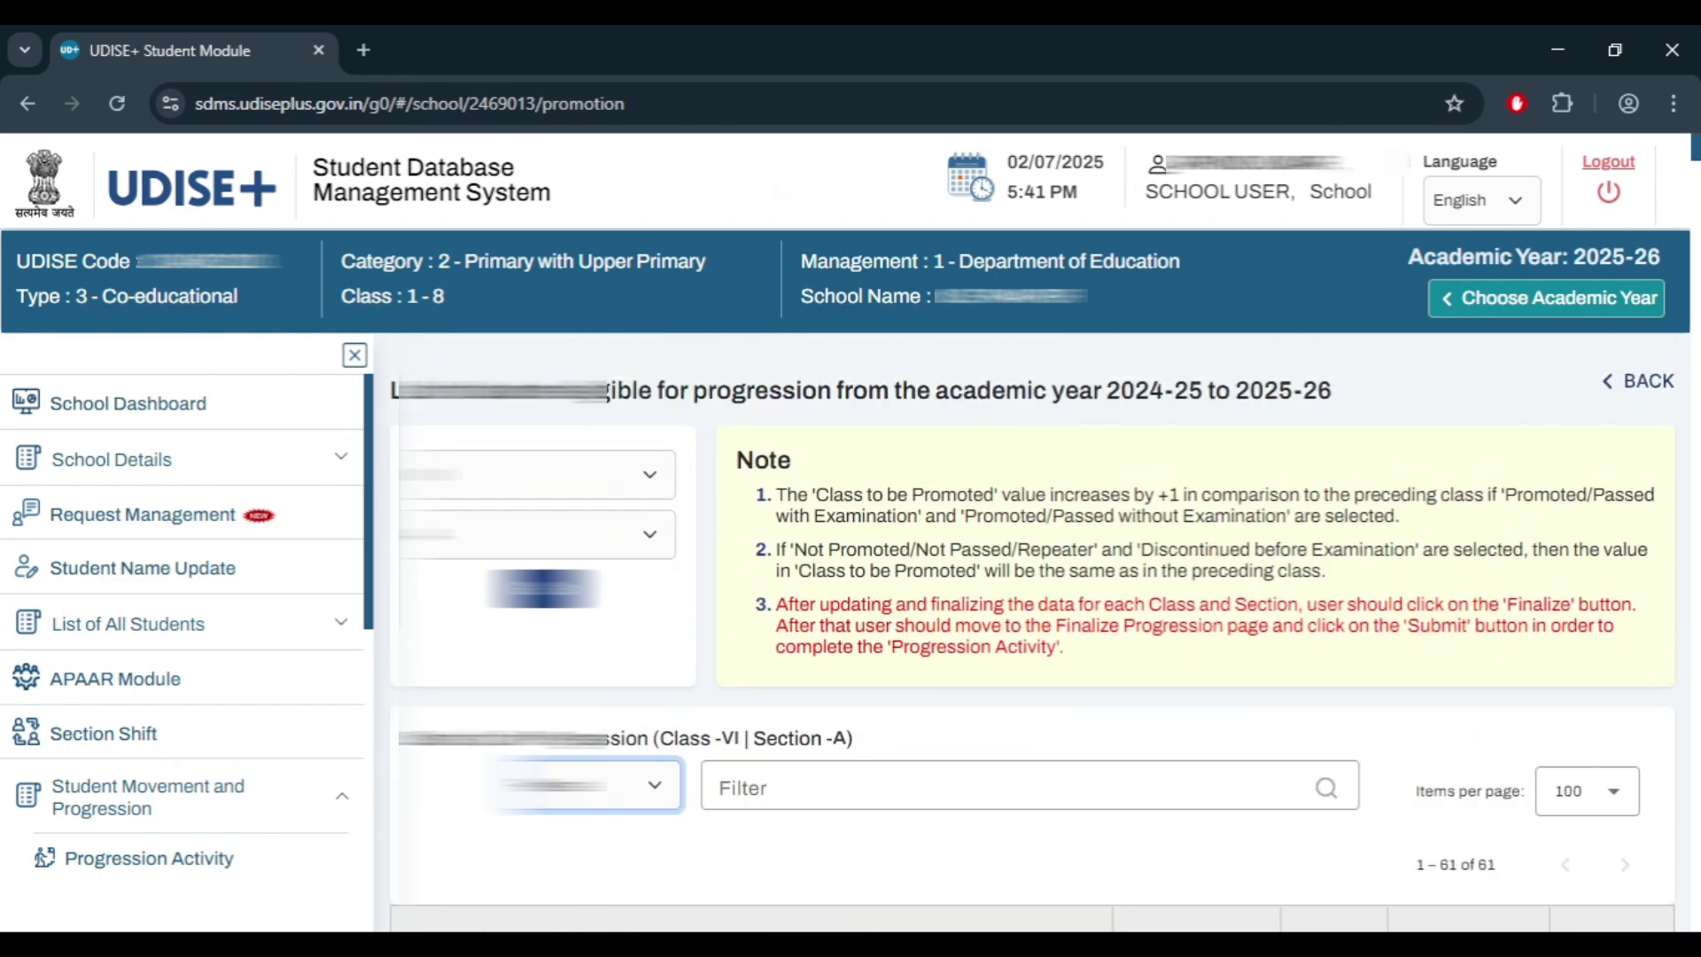
Step: Review the class VI section A records through to the last student, open the Finalize statistics, and cancel freezing the section
scroll(875, 781, down, 4)
scroll(877, 786, down, 3)
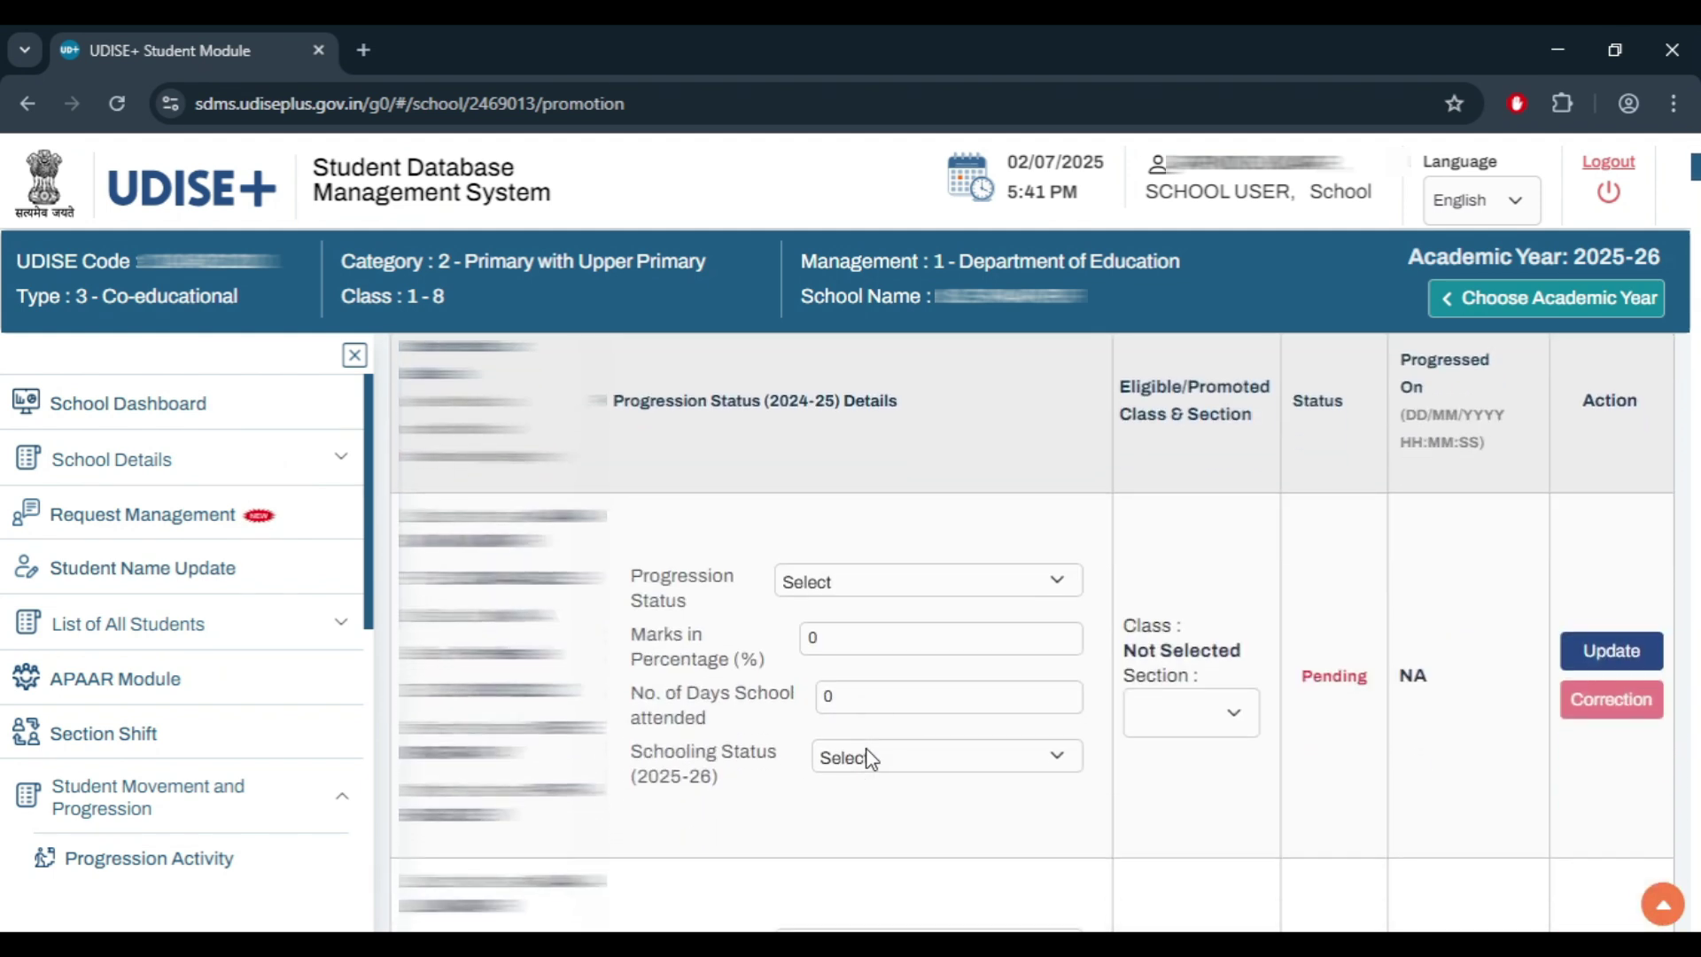
scroll(871, 757, down, 5)
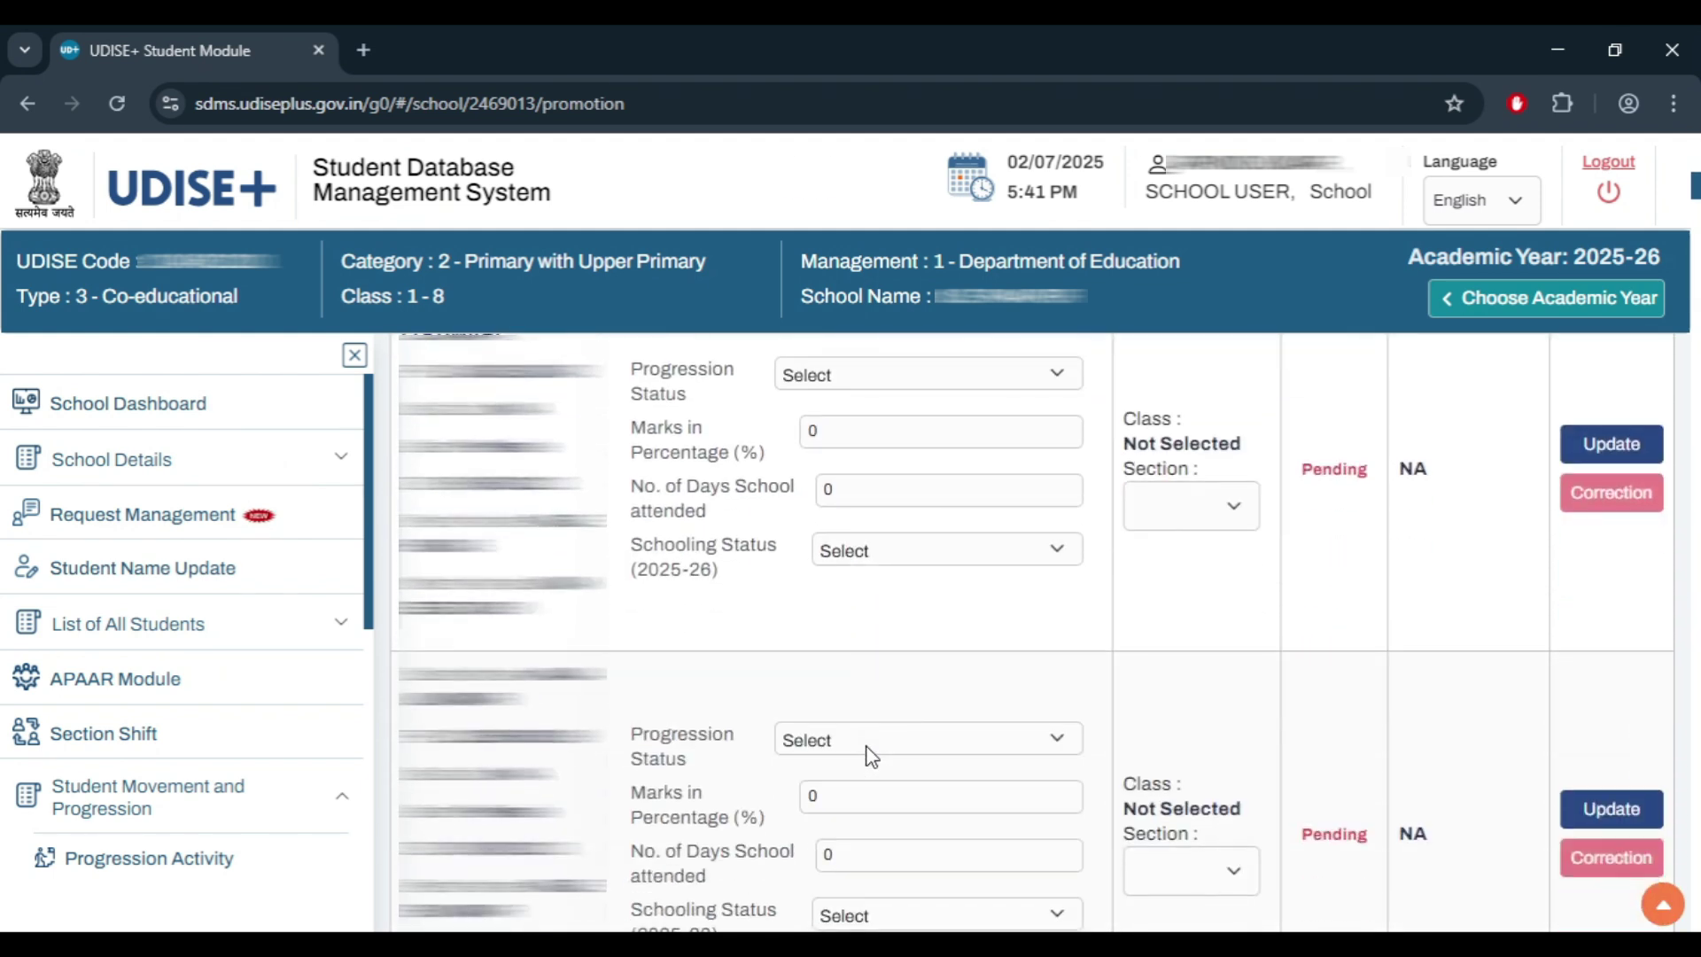
scroll(872, 756, down, 9)
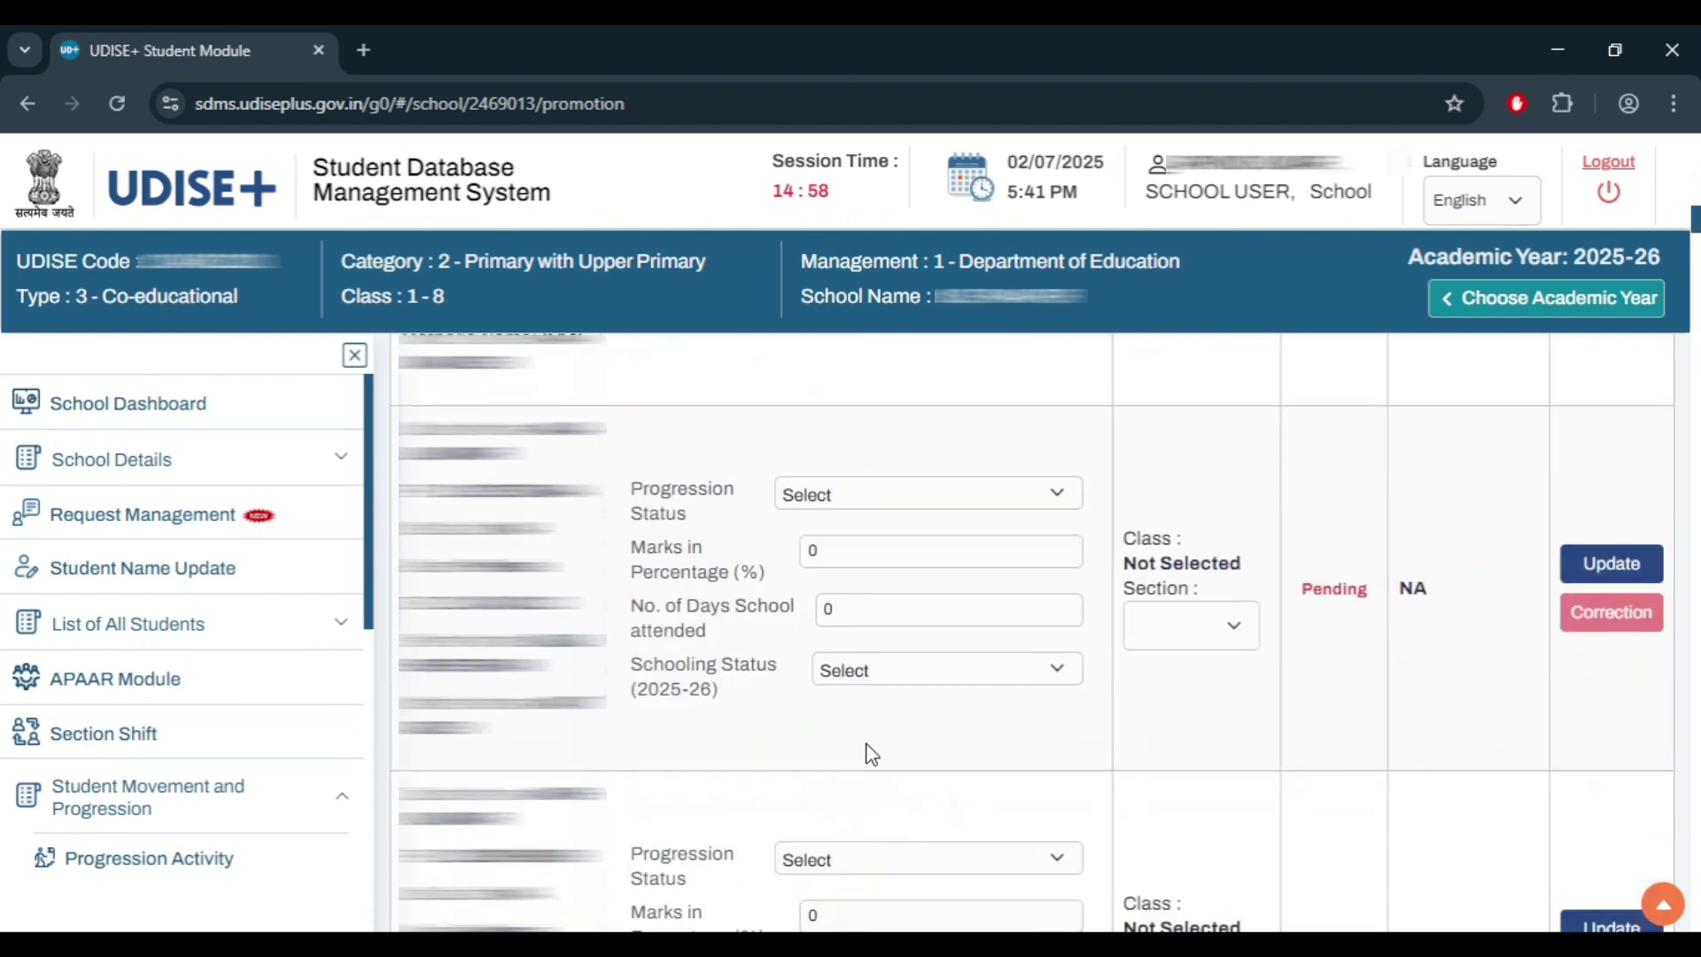
scroll(944, 740, down, 3)
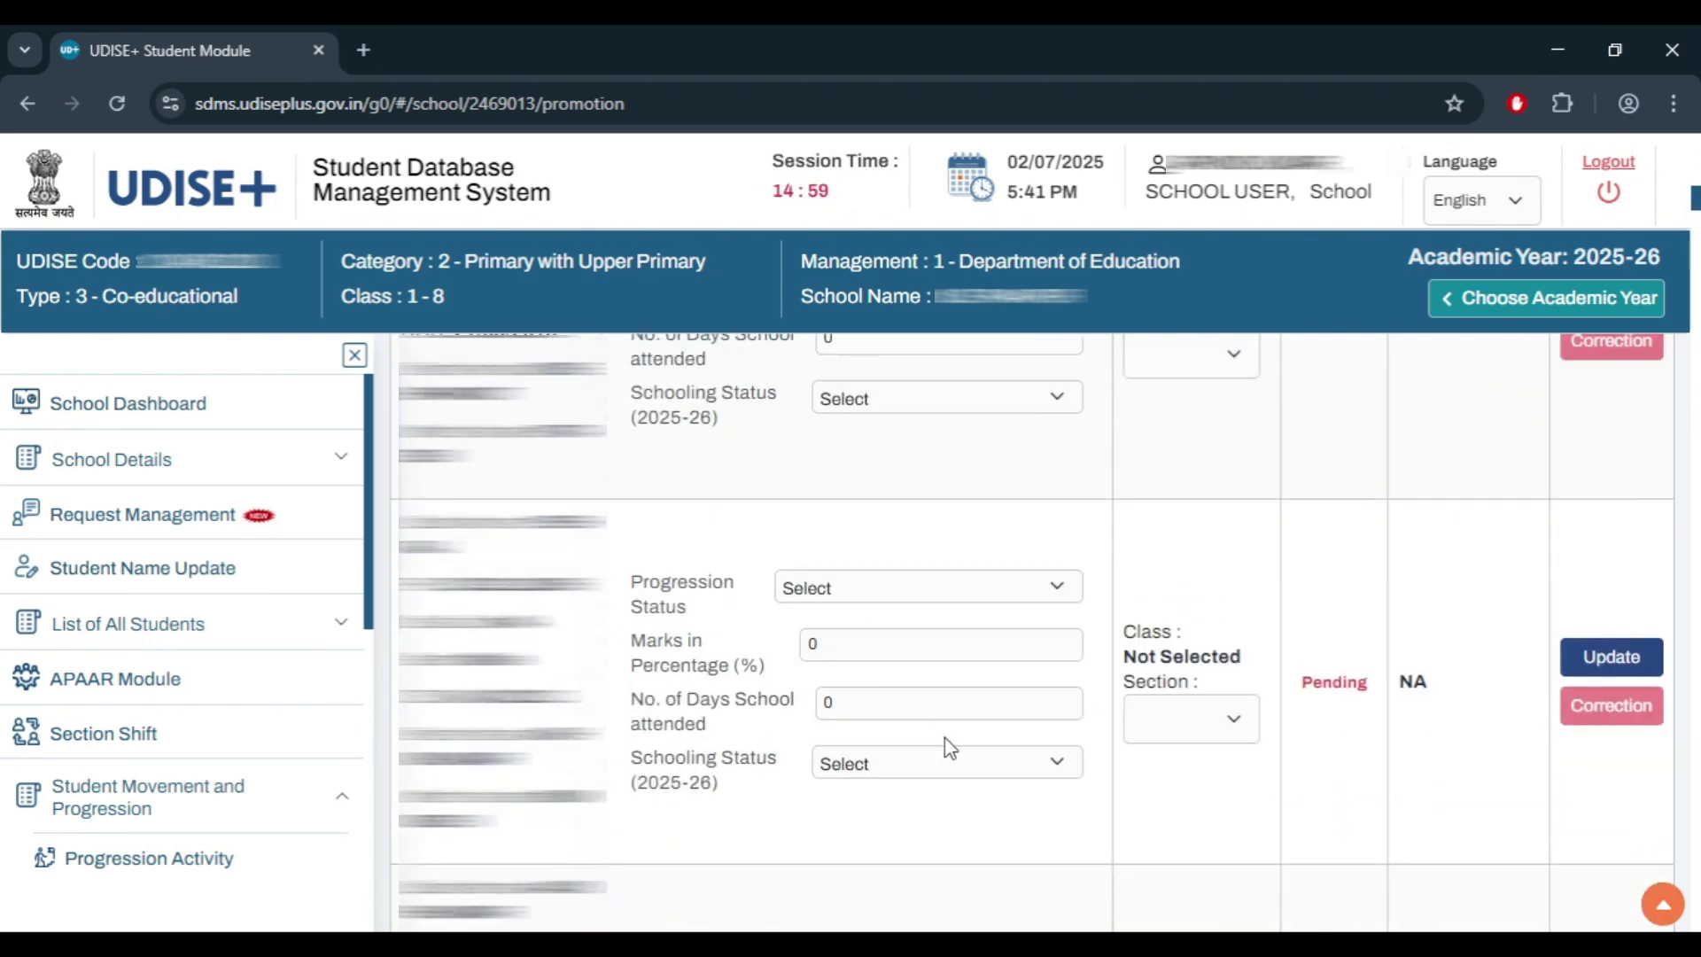
scroll(944, 737, down, 12)
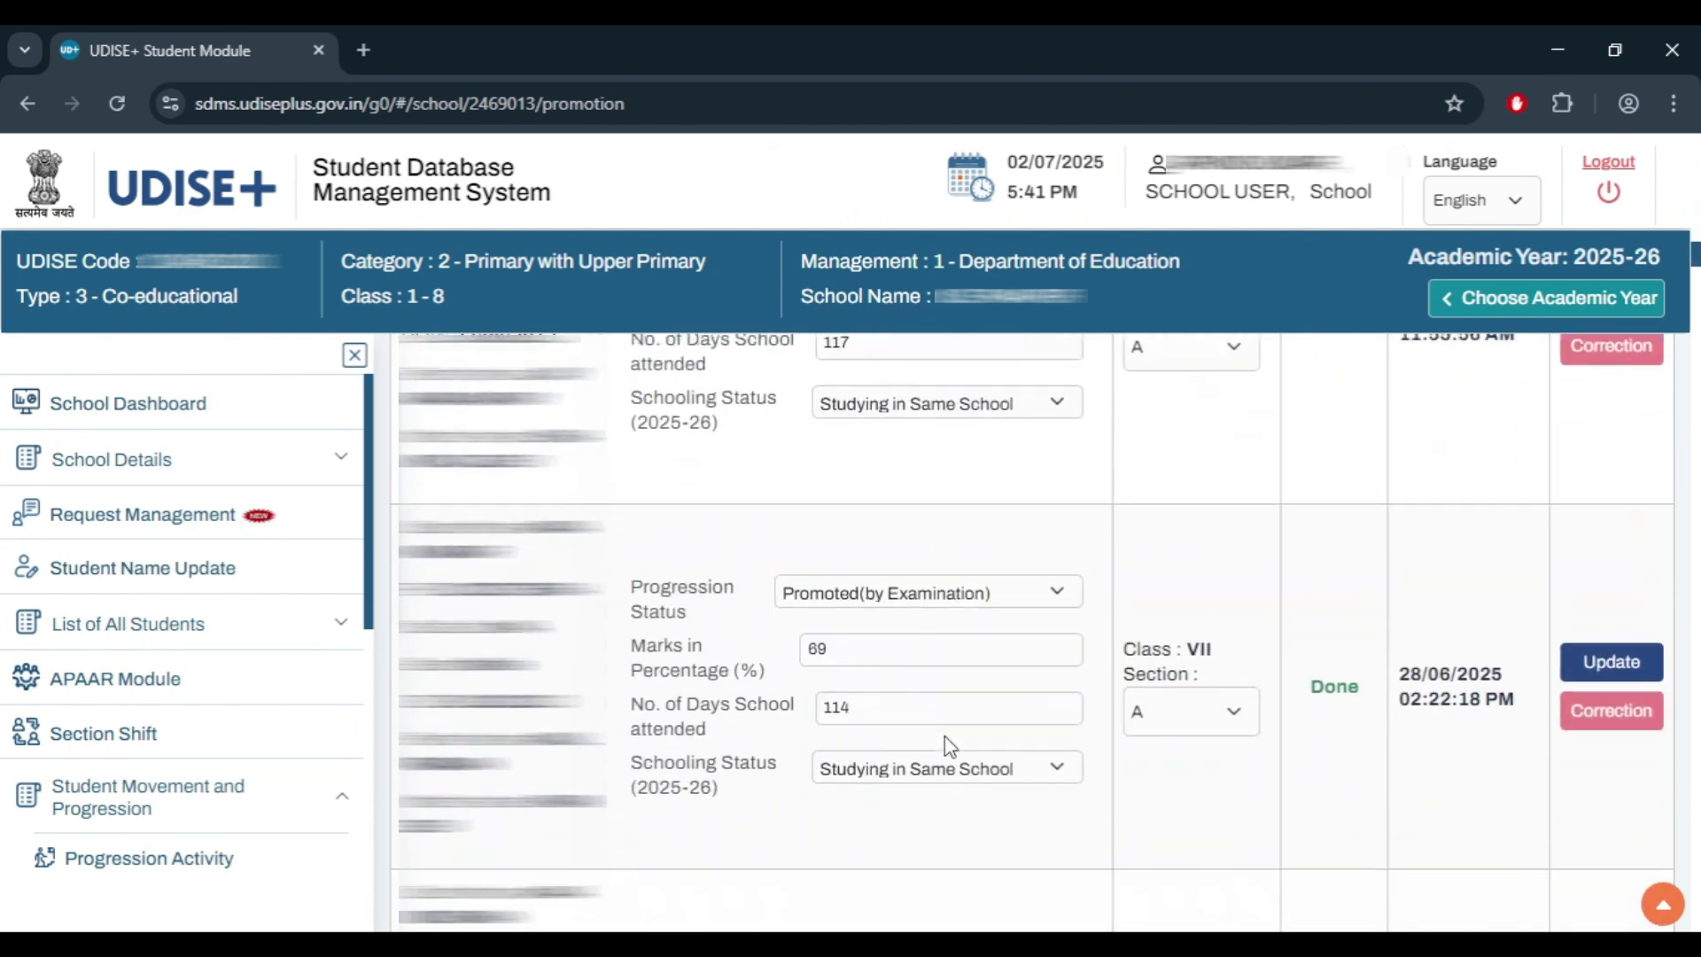
scroll(944, 735, down, 15)
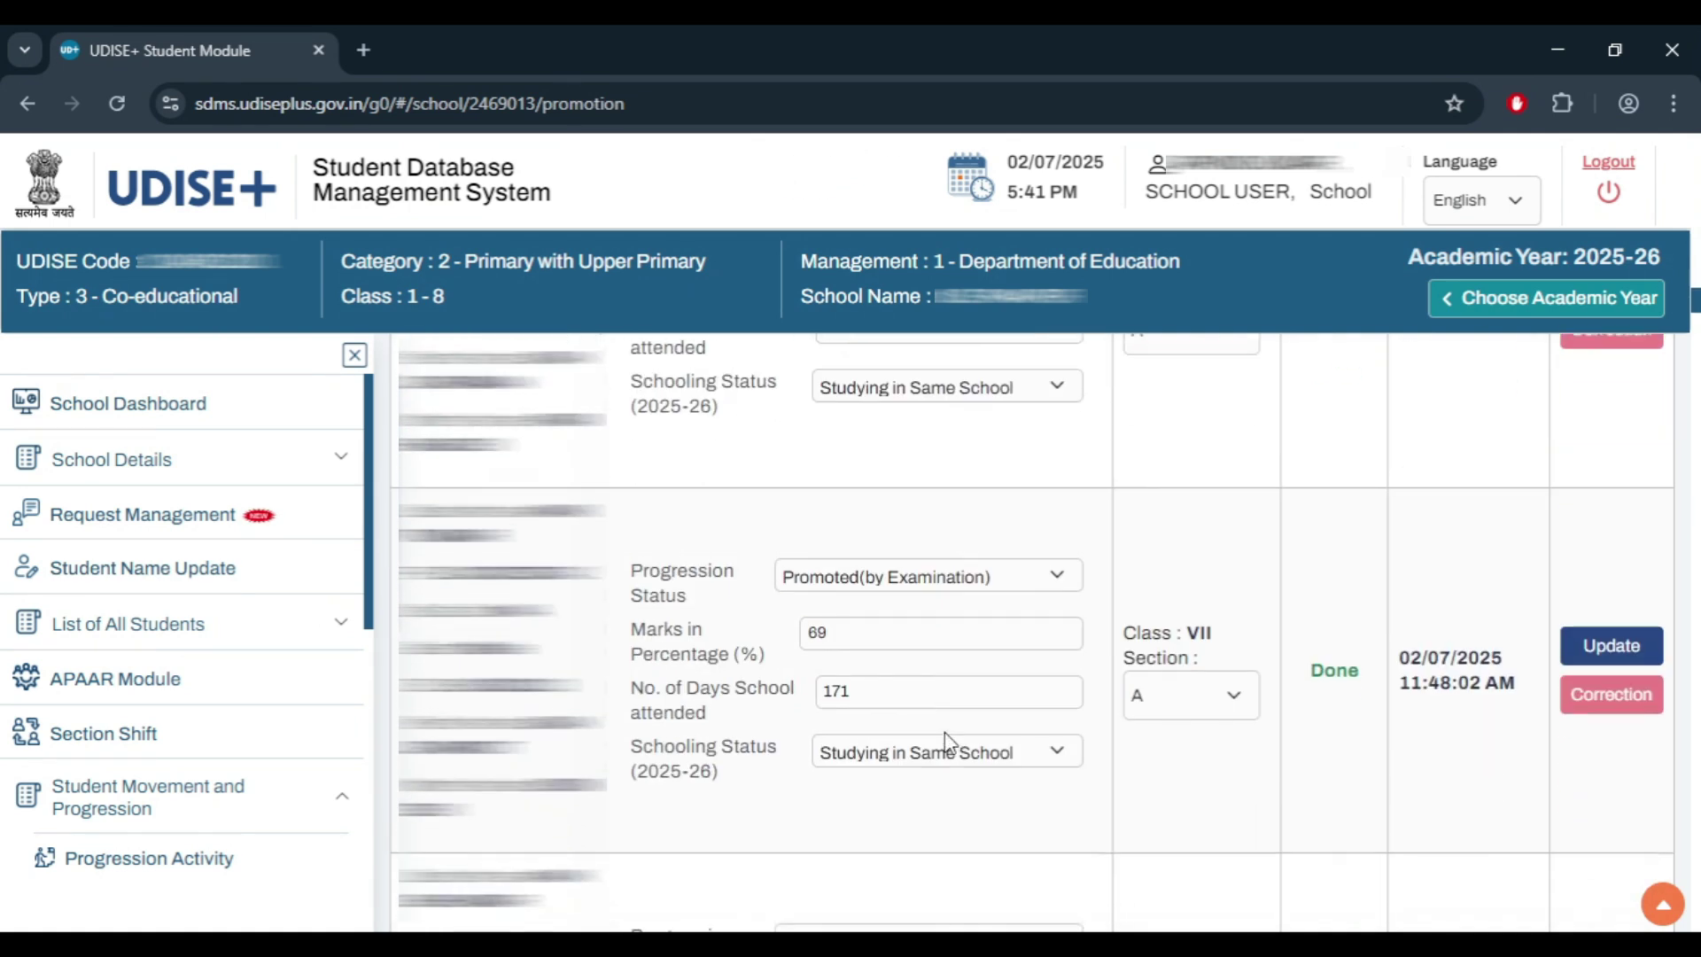
scroll(950, 738, down, 10)
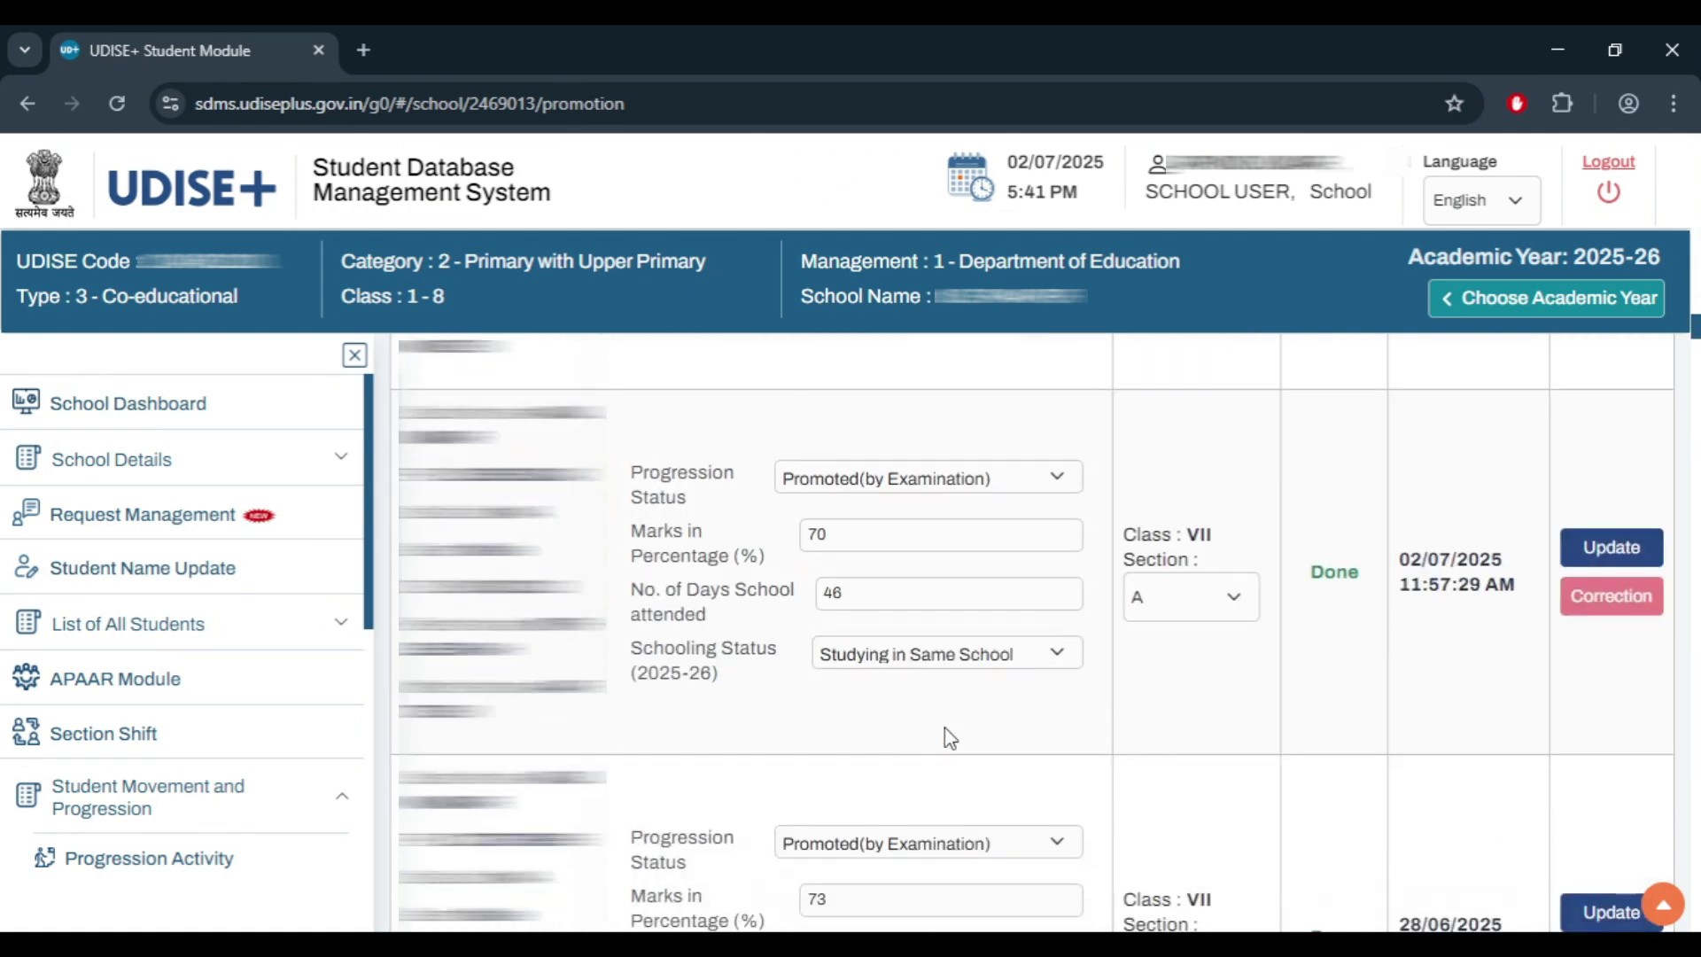
scroll(950, 738, down, 15)
scroll(950, 728, down, 8)
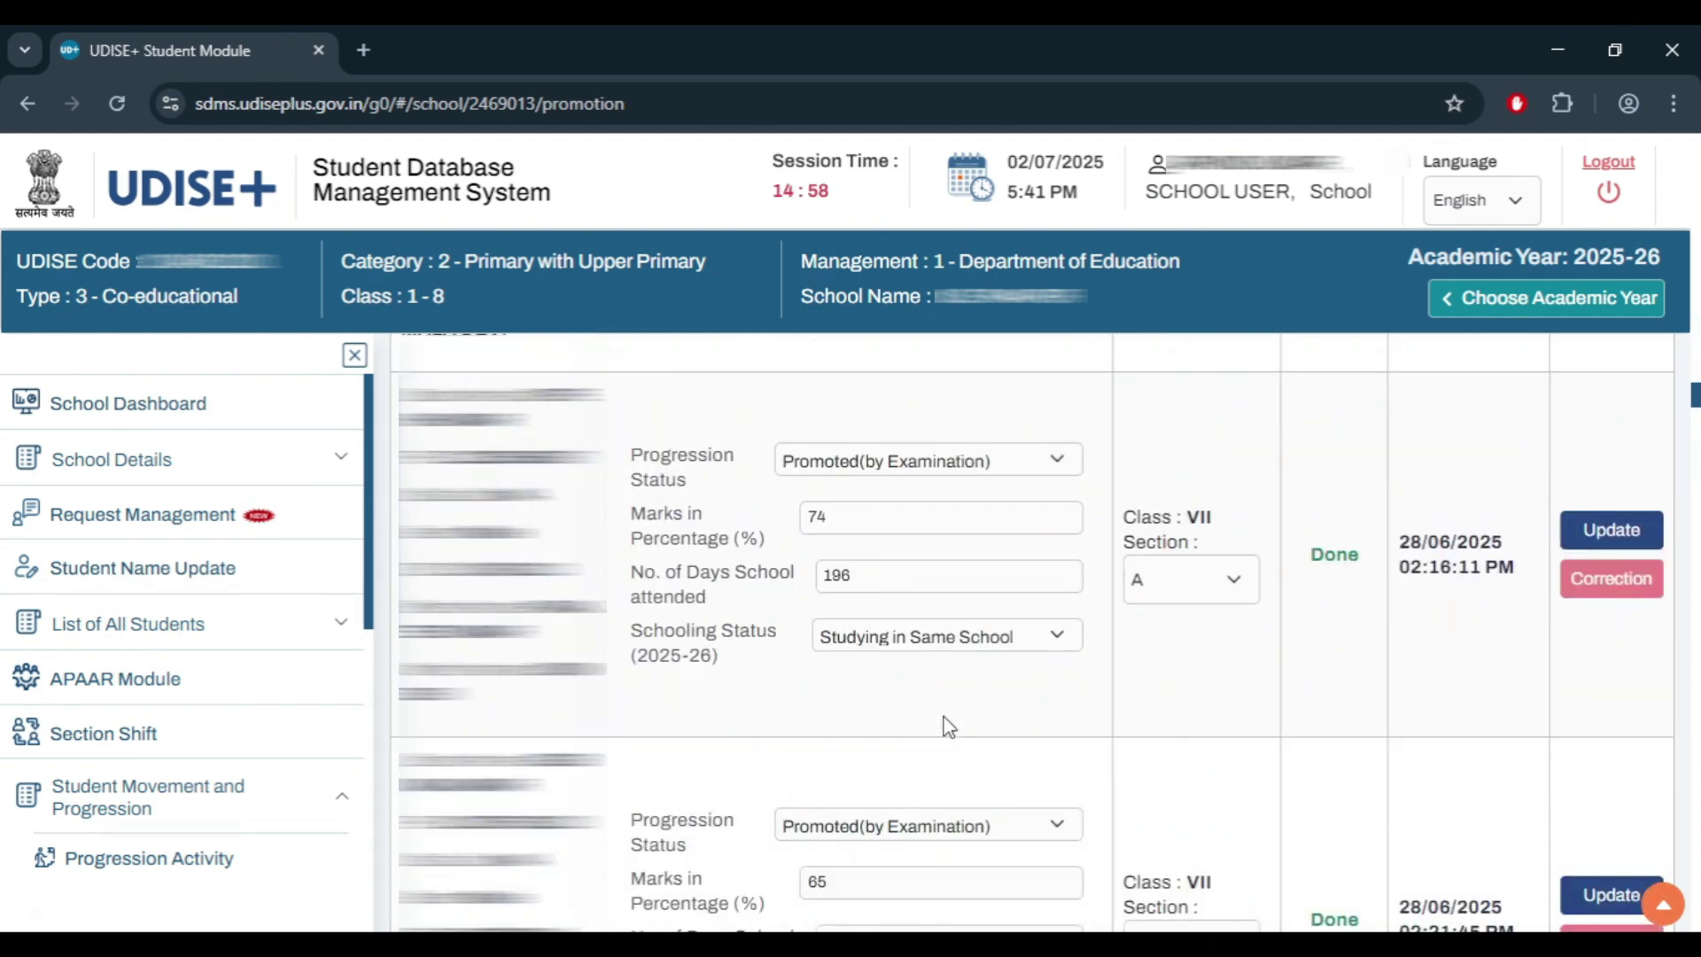
scroll(950, 728, down, 5)
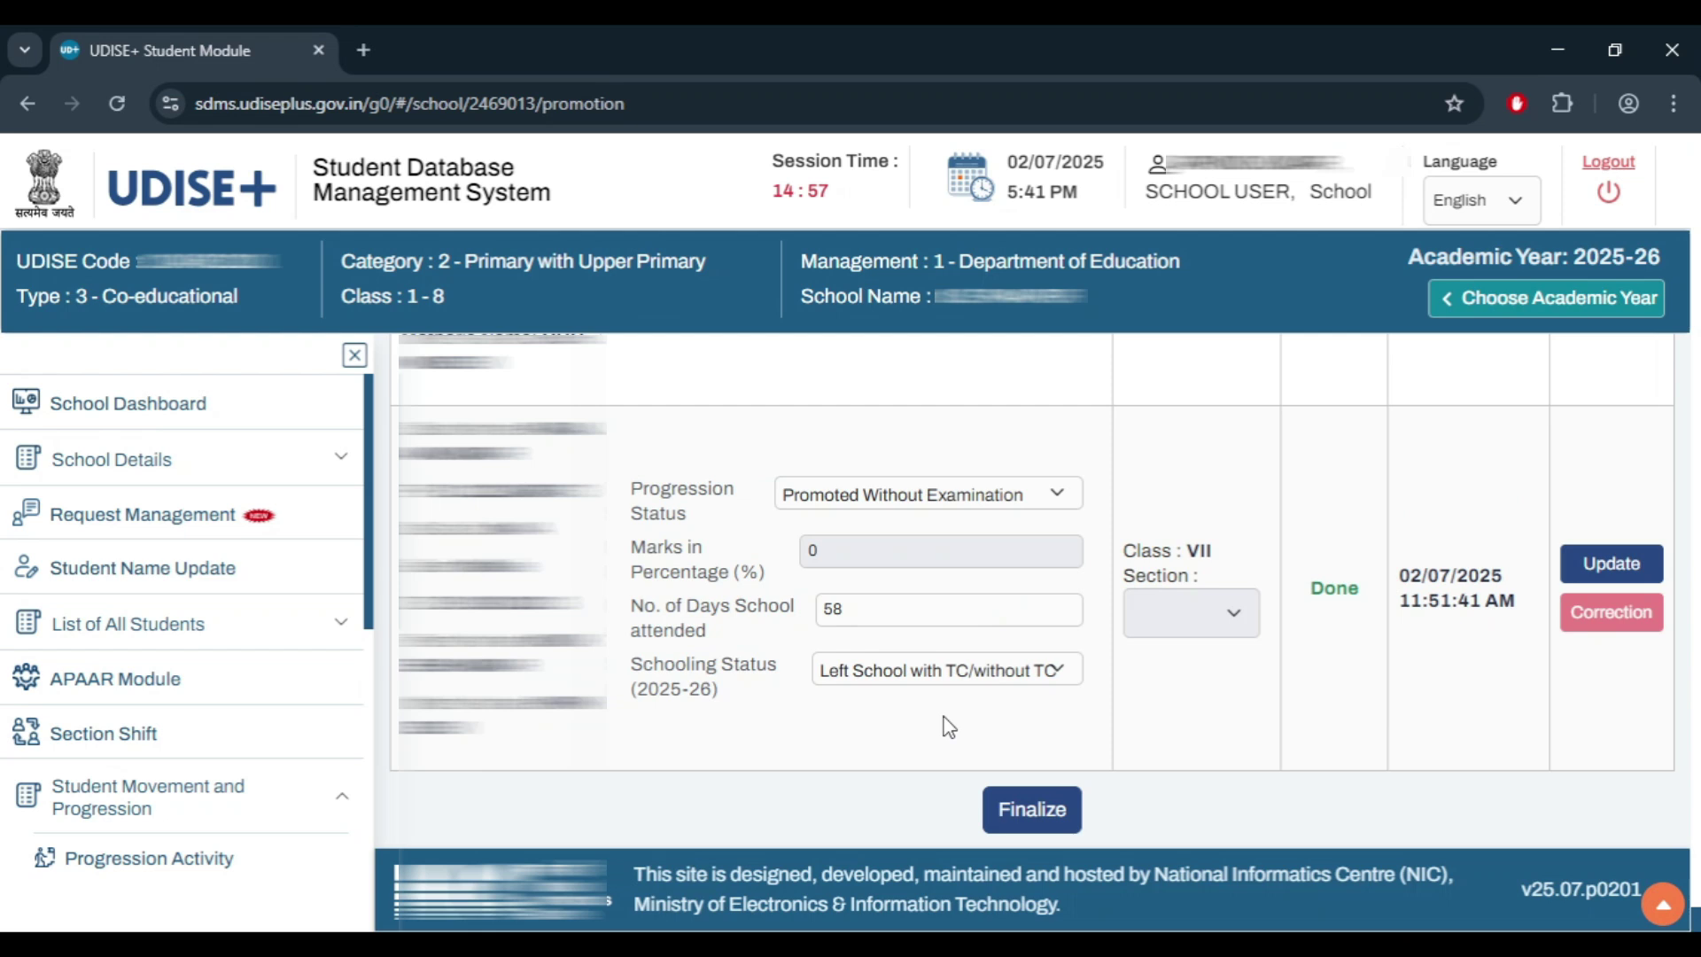
click(1046, 817)
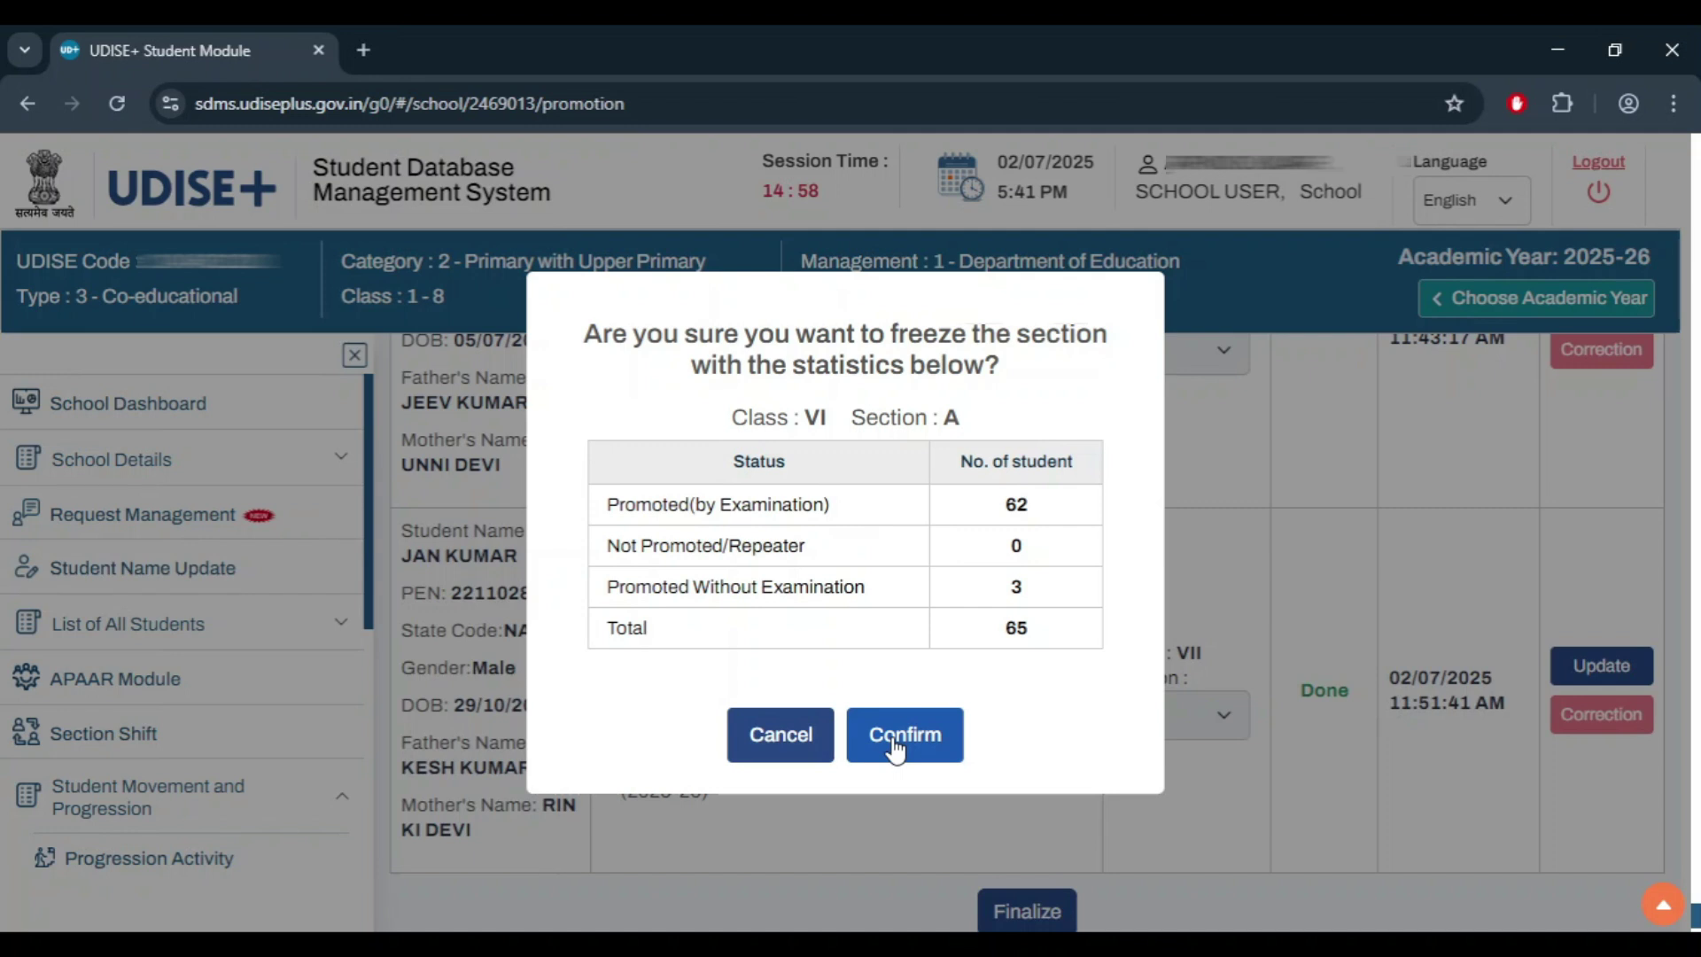
click(819, 728)
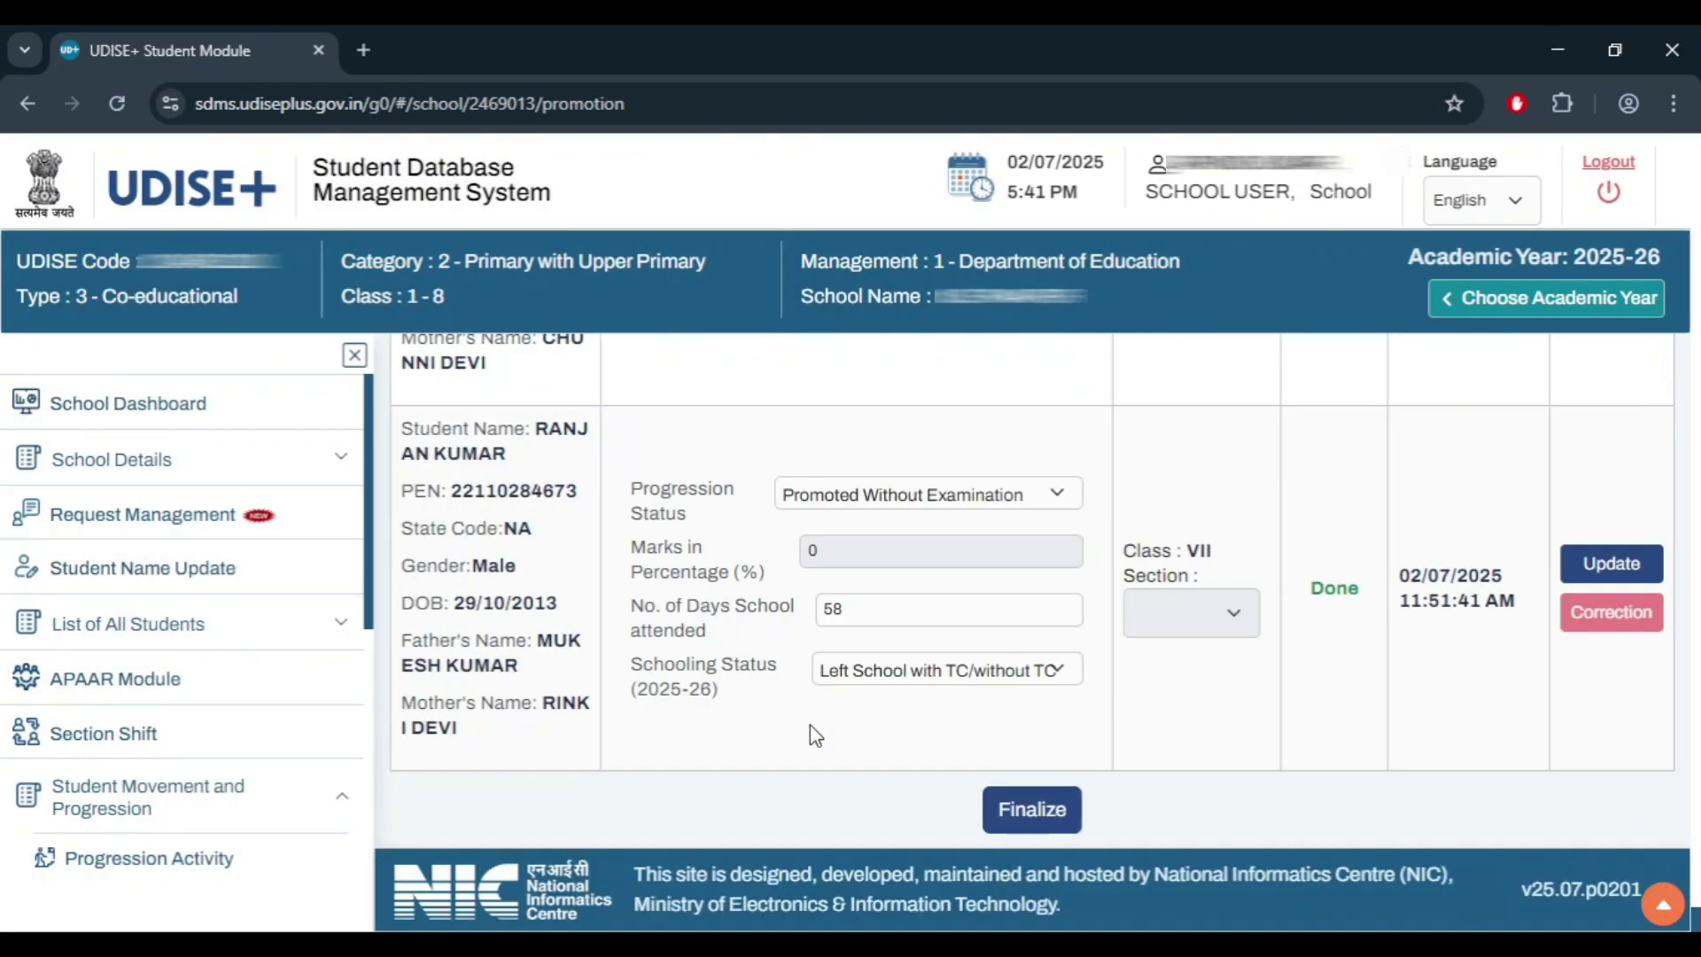